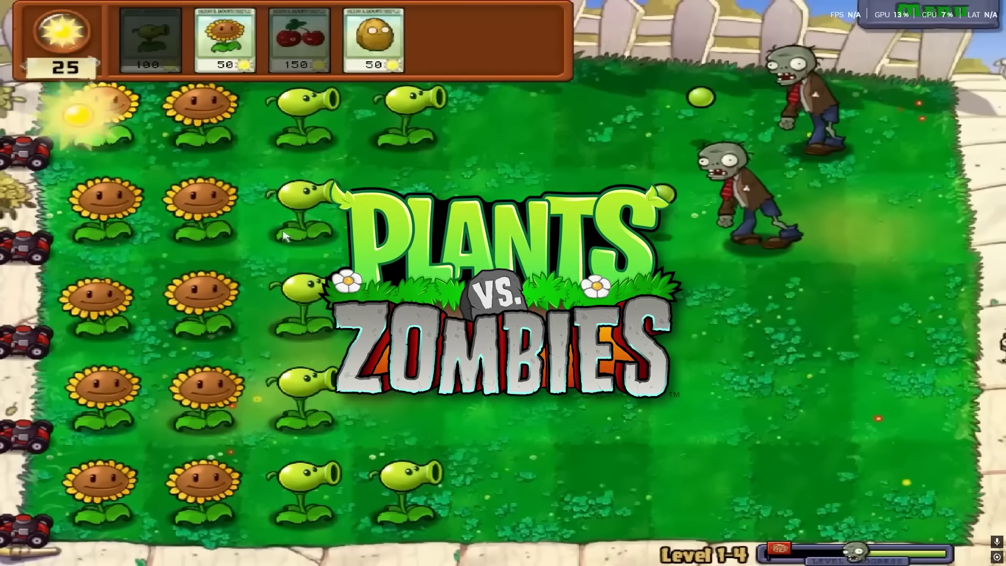
{"action": "left_click", "coordinate": [79, 114]}
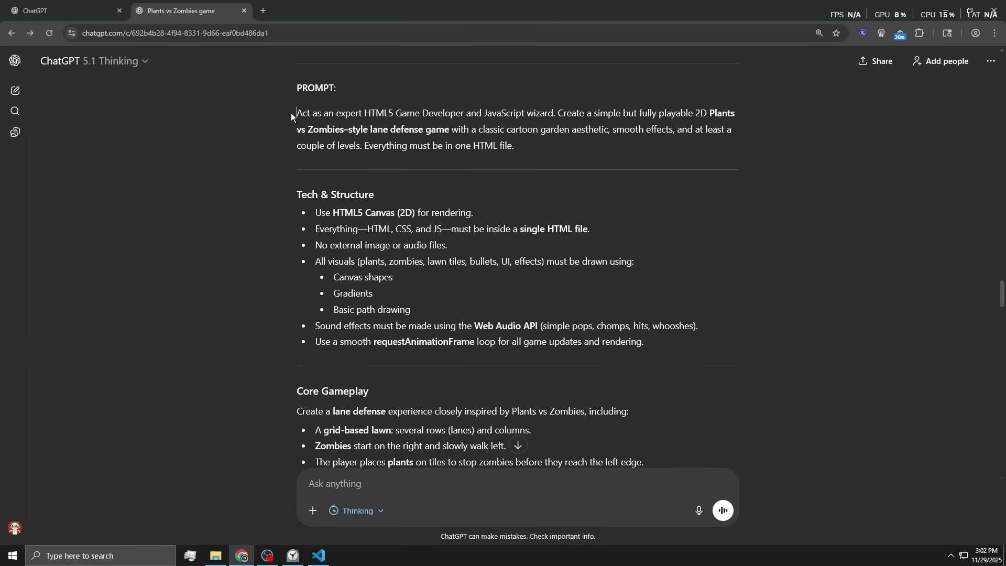
Copy the full Plants vs Zombies-style lane defense prompt from the earlier conversation into a new ChatGPT chat
{"action": "left_click_drag", "start_coordinate": [292, 117], "coordinate": [554, 347]}
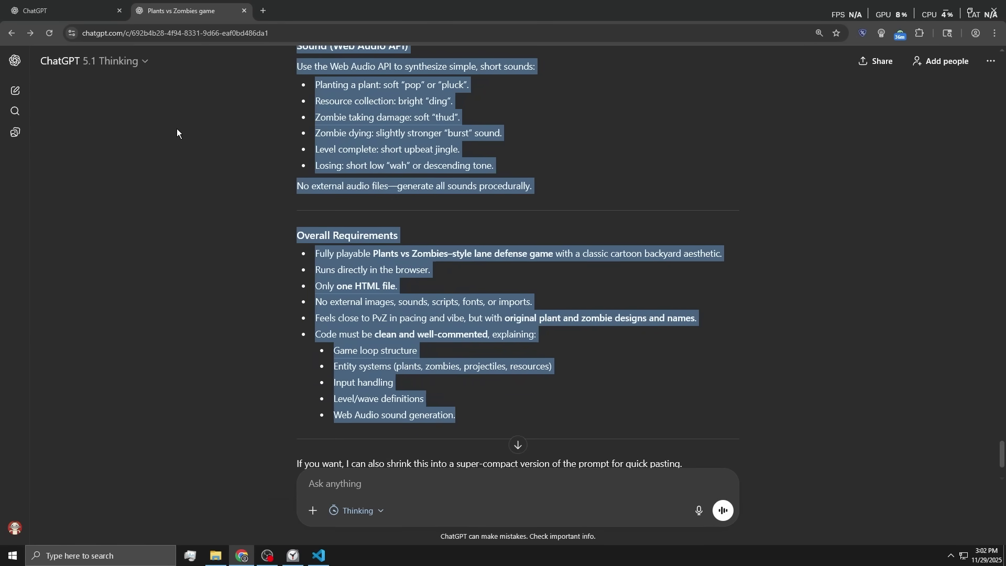
{"action": "key", "text": "ctrl+c"}
{"action": "key", "text": "ctrl+1"}
{"action": "key", "text": "ctrl+v"}
Look over the pasted game prompt, submit it, and start the 30-minute countdown timer
{"action": "scroll", "coordinate": [473, 319], "scroll_direction": "down", "scroll_amount": 5}
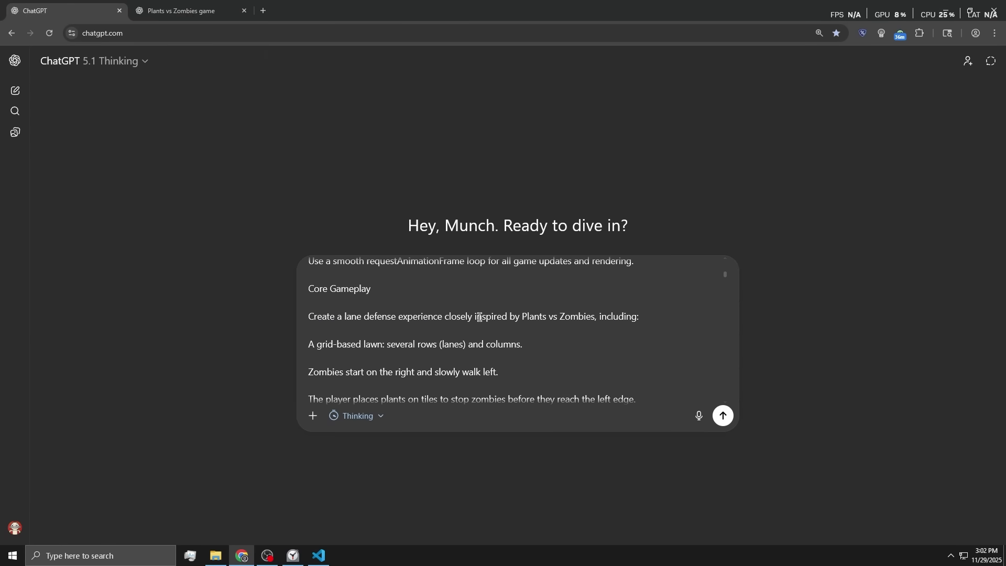
{"action": "scroll", "coordinate": [480, 317], "scroll_direction": "down", "scroll_amount": 5}
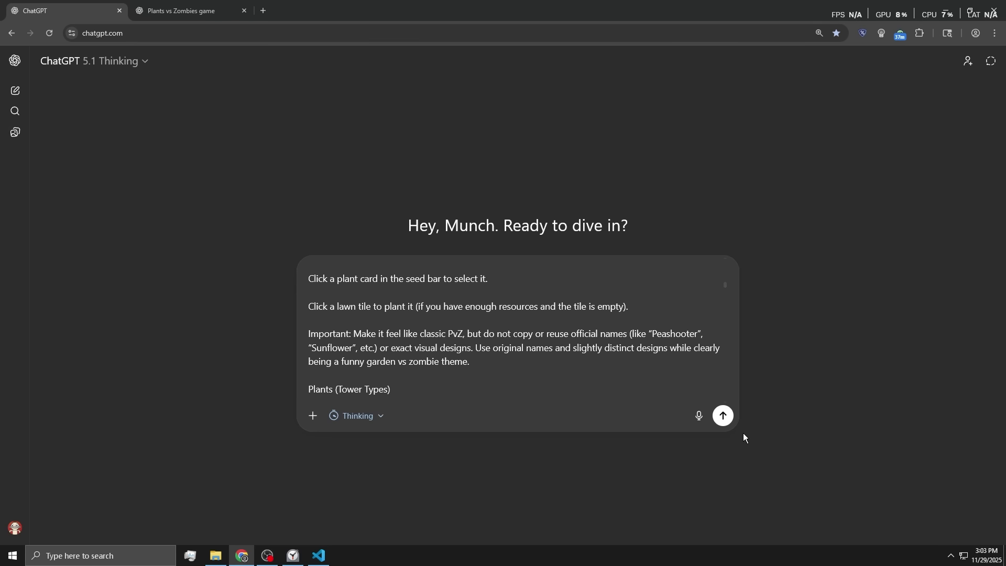
{"action": "left_click", "coordinate": [722, 415]}
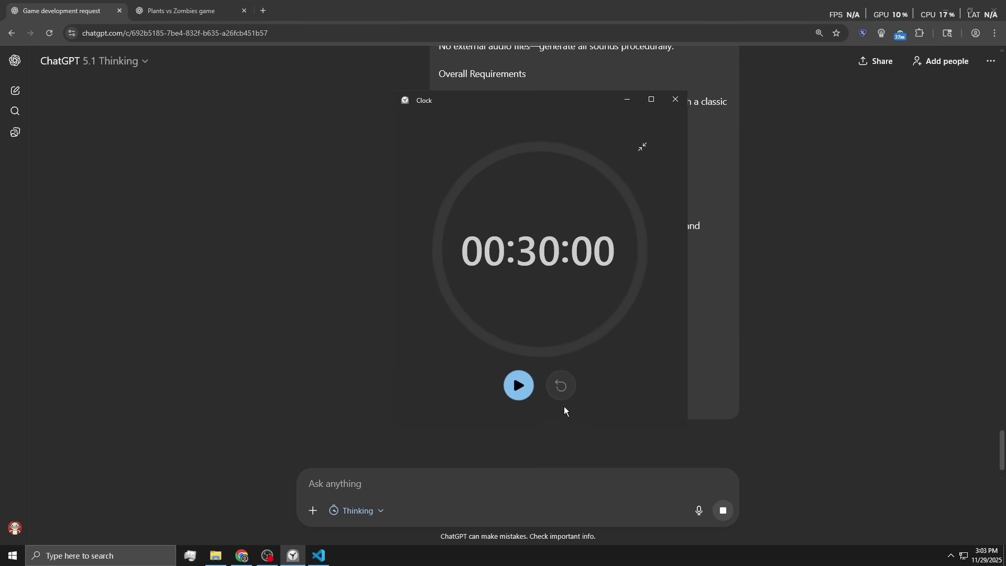
{"action": "left_click", "coordinate": [520, 385]}
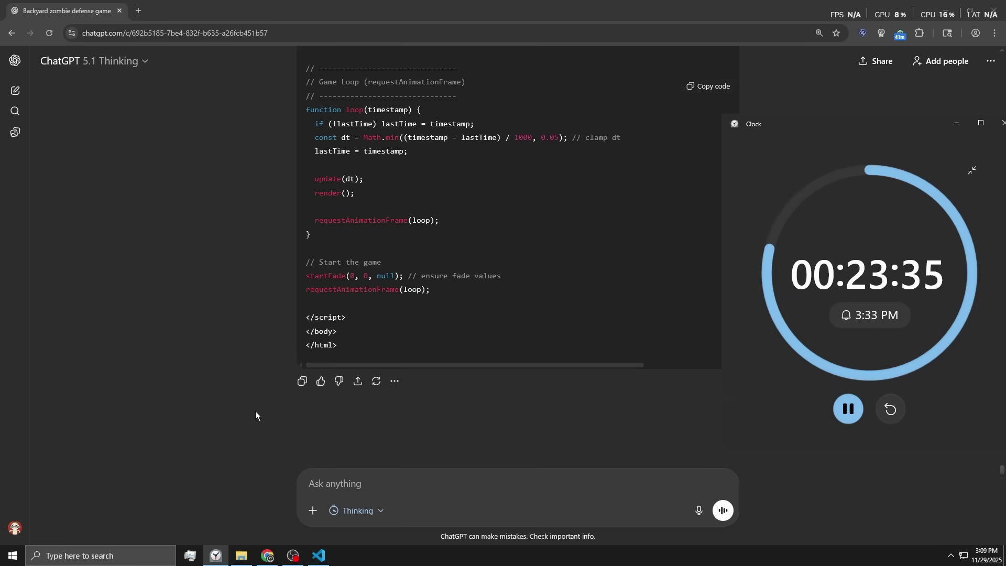
Copy the generated game code into the HTML file in VS Code and open the game in the browser
{"action": "left_click", "coordinate": [196, 346]}
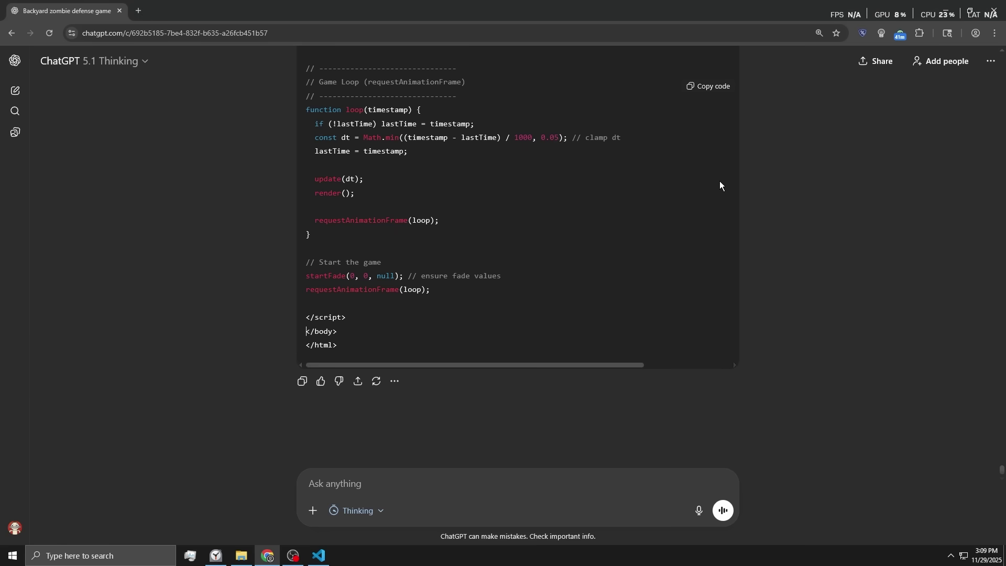
{"action": "left_click", "coordinate": [692, 85]}
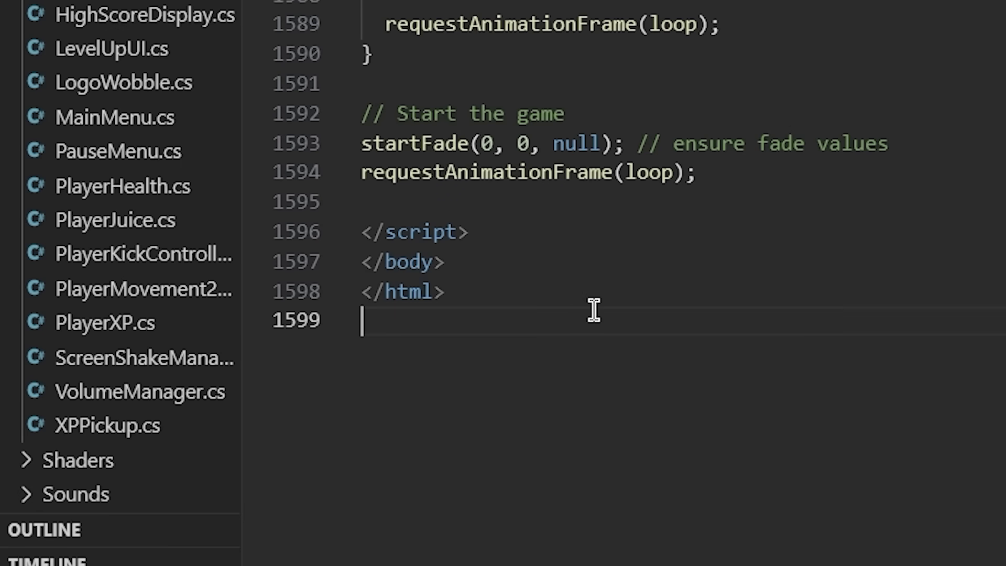
{"action": "left_click", "coordinate": [606, 281]}
{"action": "double_click", "coordinate": [438, 212]}
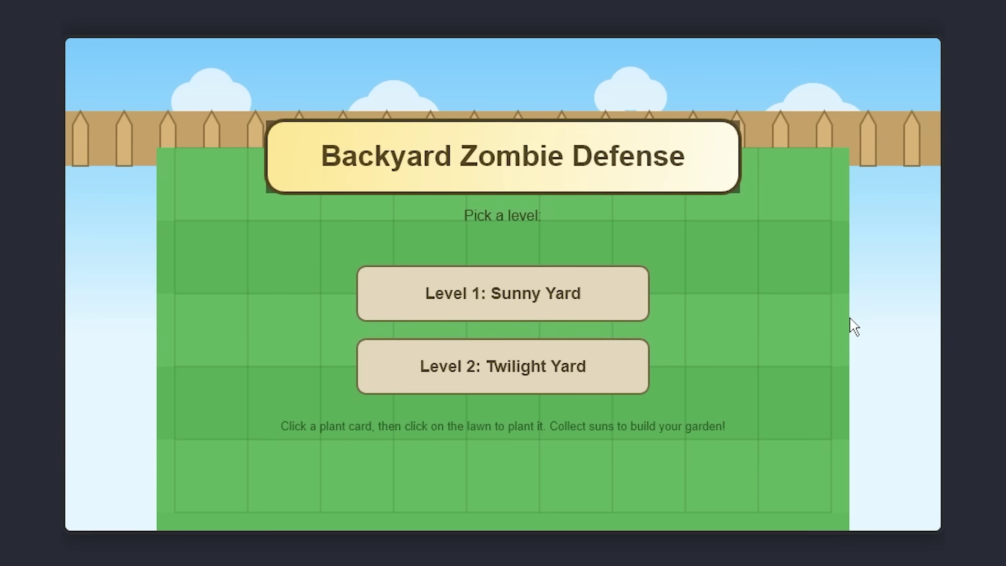
Playtest Level 1: Sunny Yard, planting a 100-sun shooter in the second column of the bottom row and collecting suns
{"action": "left_click", "coordinate": [471, 283]}
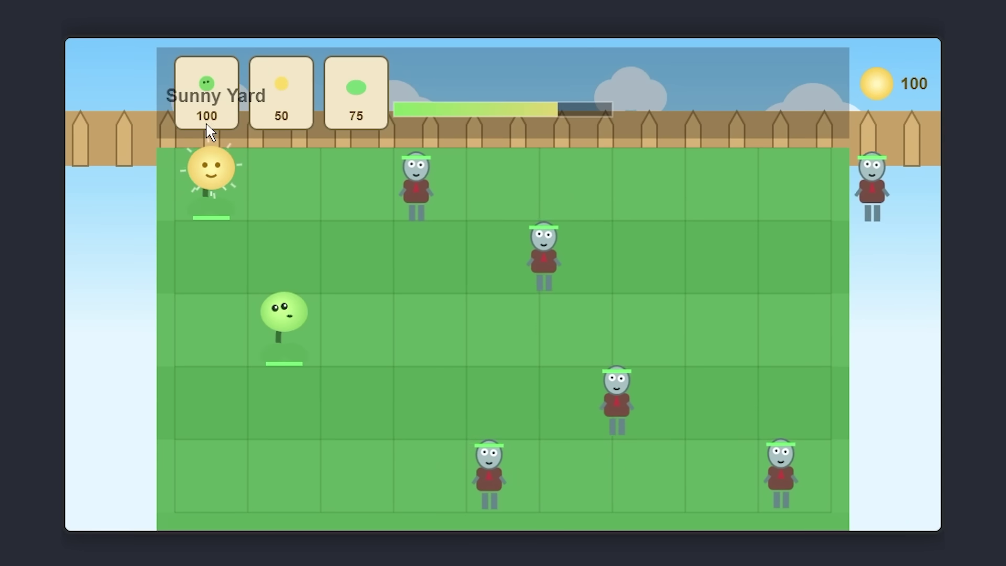
{"action": "left_click", "coordinate": [317, 474]}
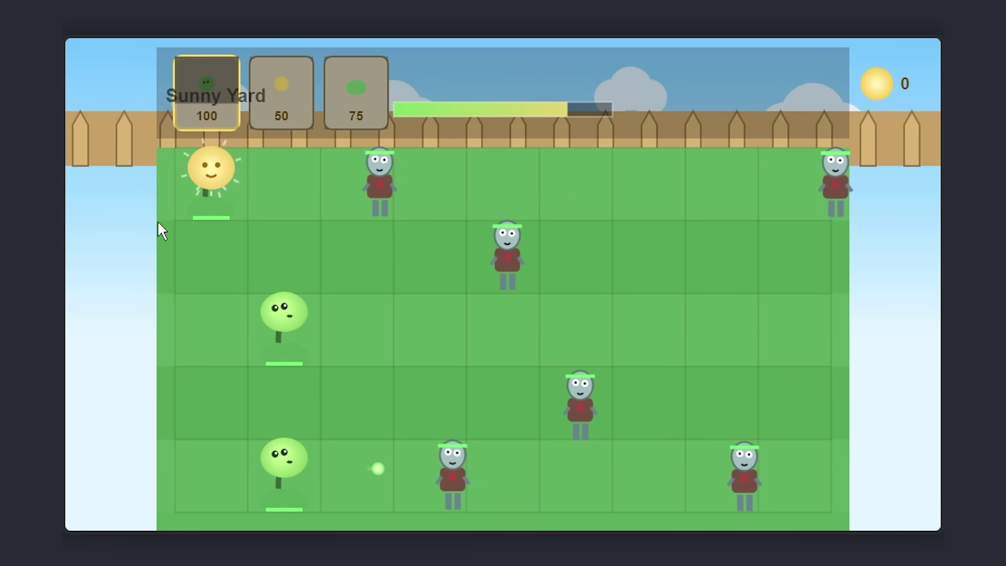
{"action": "left_click", "coordinate": [348, 160]}
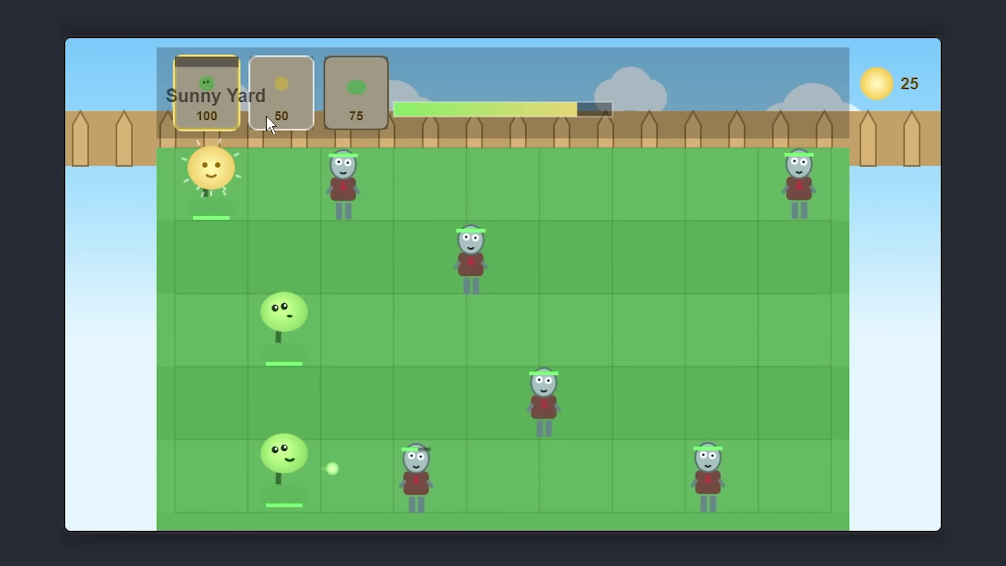
{"action": "left_click", "coordinate": [210, 181]}
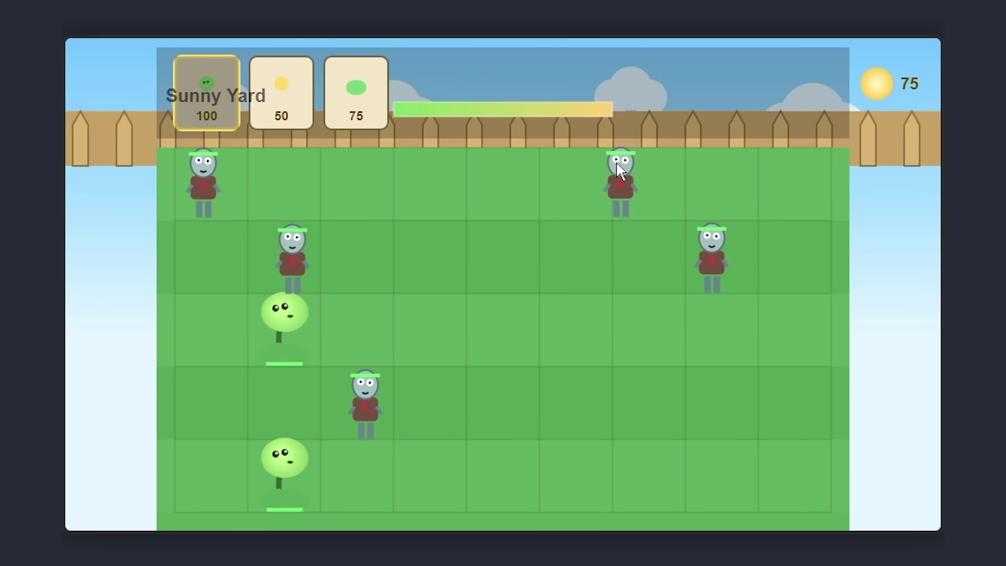
{"action": "left_click", "coordinate": [720, 149]}
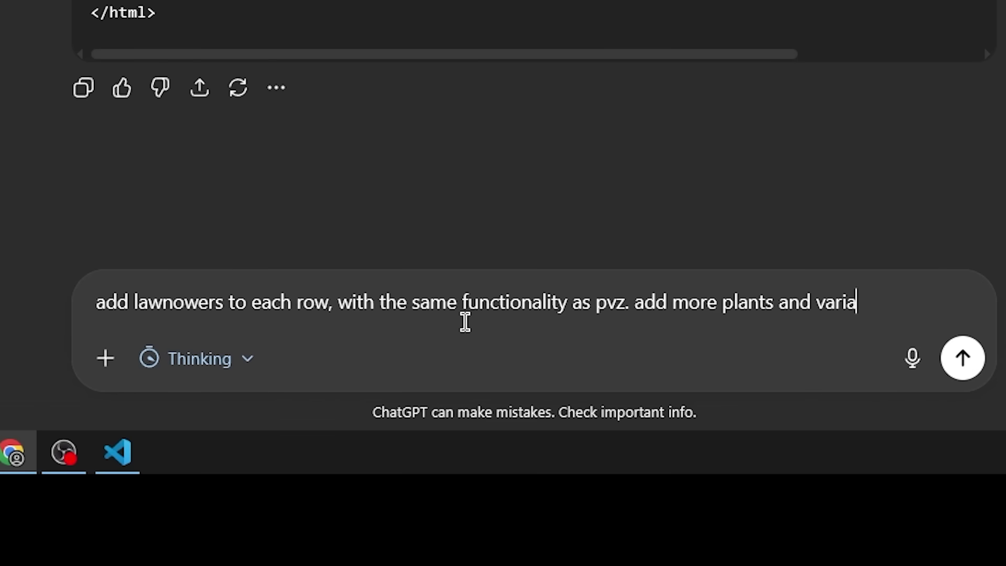
Ask ChatGPT to add lawnmowers to each row with the same functionality as PvZ, plus more plants and more worlds
{"action": "type", "text": "ore world"}
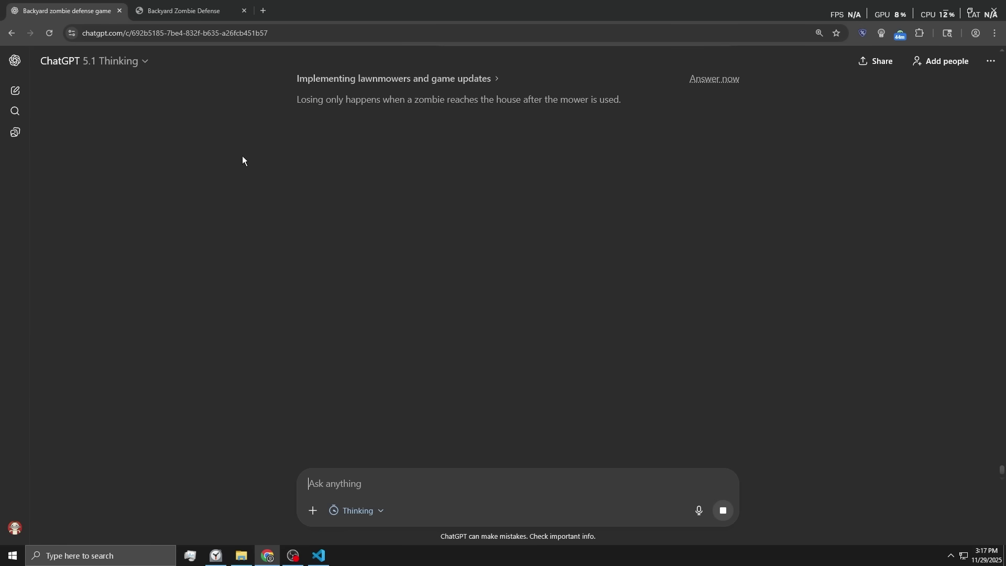
Play Level 1: Sunny Yard again in the game tab and place the 75-sun plant in the top row's second column
{"action": "key", "text": "ctrl+Tab"}
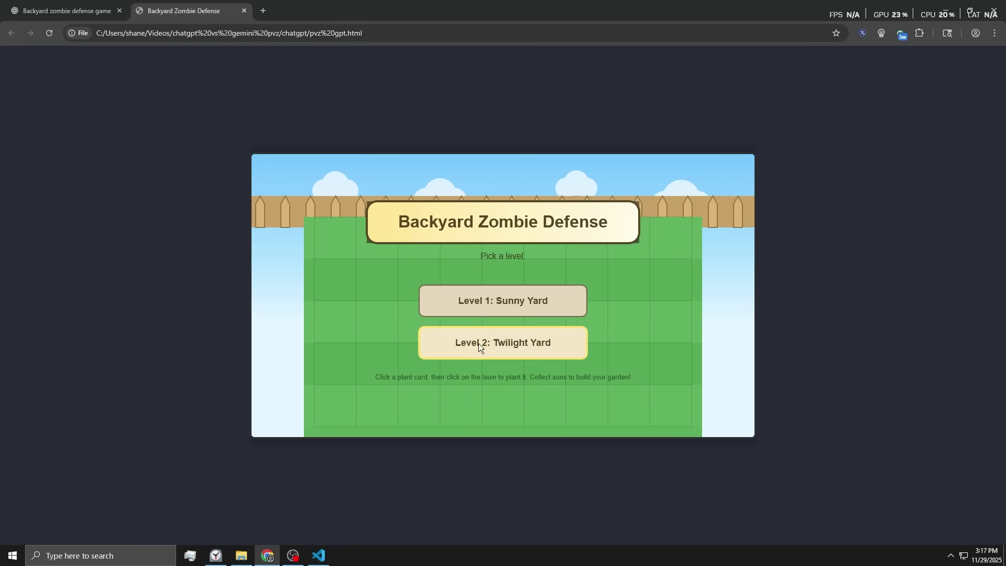
{"action": "left_click", "coordinate": [424, 287]}
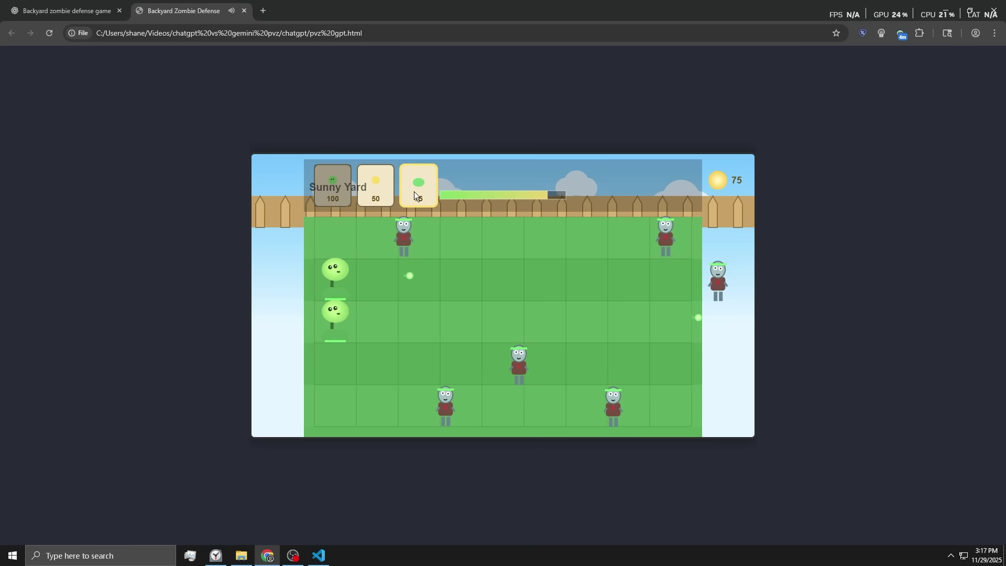
{"action": "left_click", "coordinate": [413, 191]}
{"action": "left_click", "coordinate": [366, 243]}
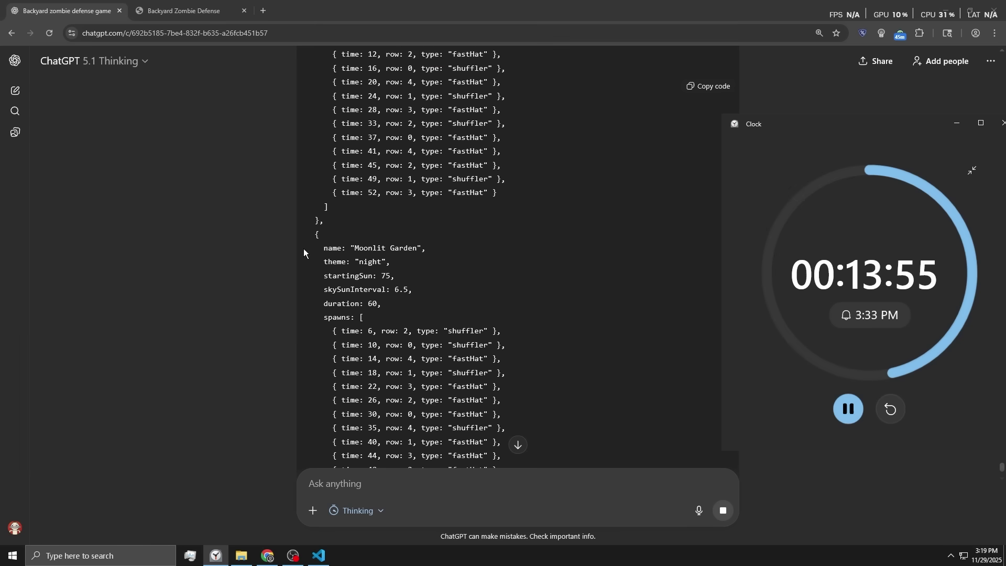
Read through the updated game code as it is generated, checking the new worlds, their zombie spawns and the plant types
{"action": "left_click_drag", "start_coordinate": [271, 293], "coordinate": [664, 315]}
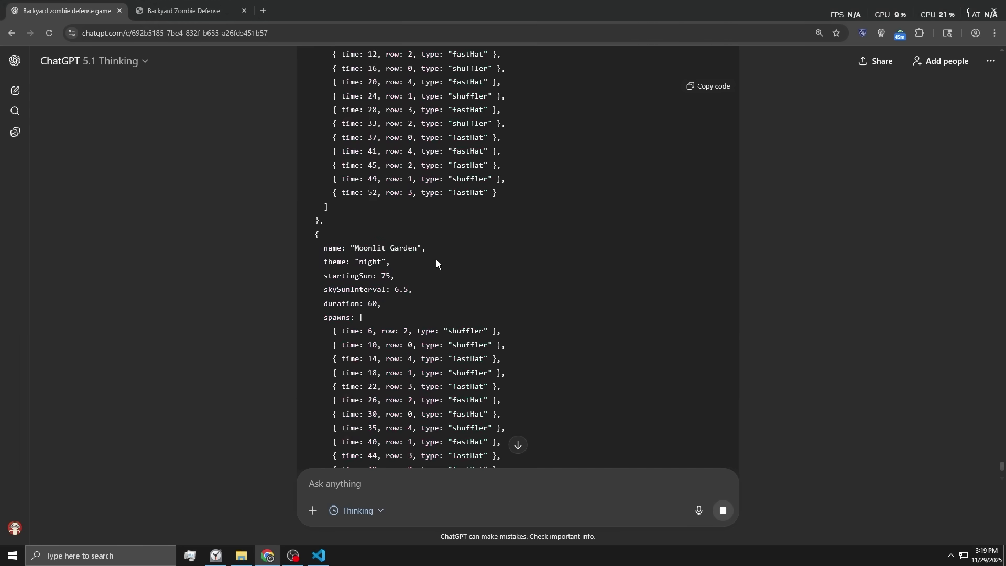
{"action": "left_click_drag", "start_coordinate": [392, 338], "coordinate": [400, 171]}
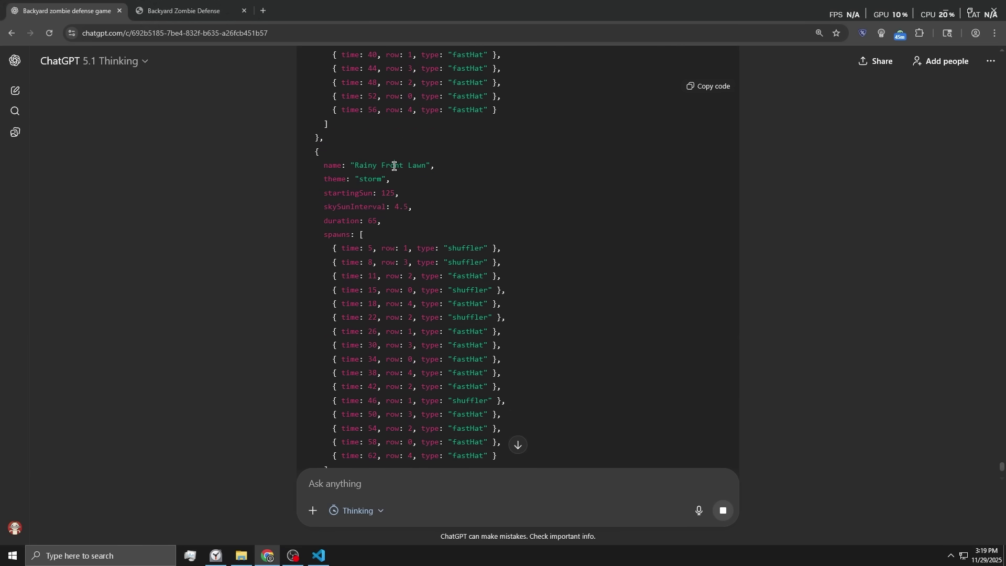
{"action": "scroll", "coordinate": [408, 228], "scroll_direction": "down", "scroll_amount": 6}
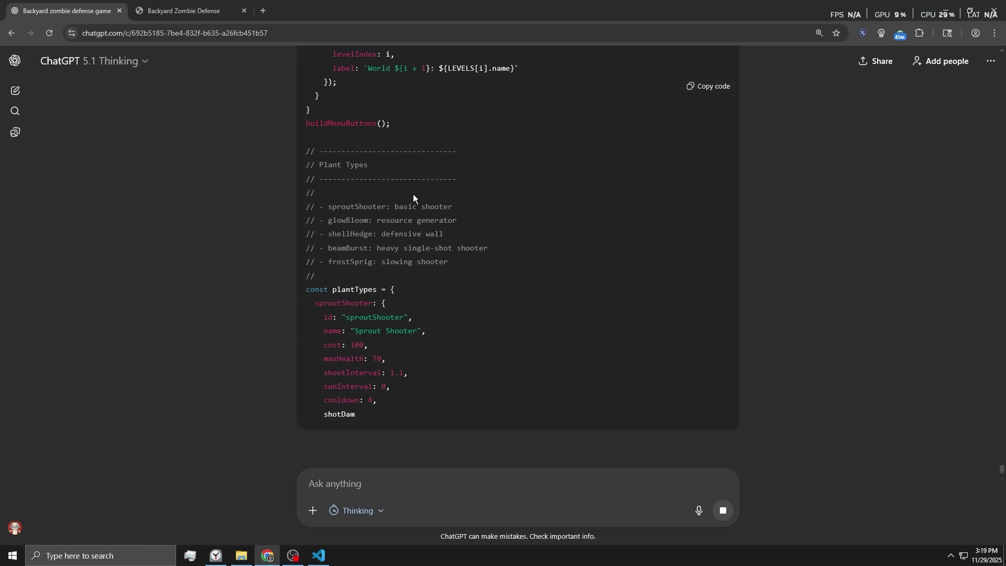
{"action": "scroll", "coordinate": [391, 195], "scroll_direction": "down", "scroll_amount": 15}
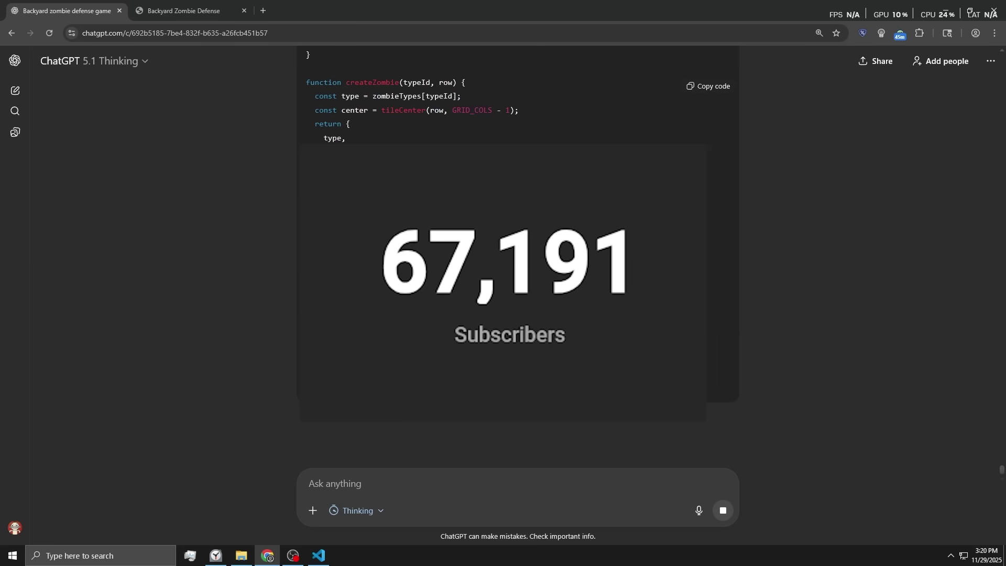
{"action": "scroll", "coordinate": [501, 455], "scroll_direction": "down", "scroll_amount": 5}
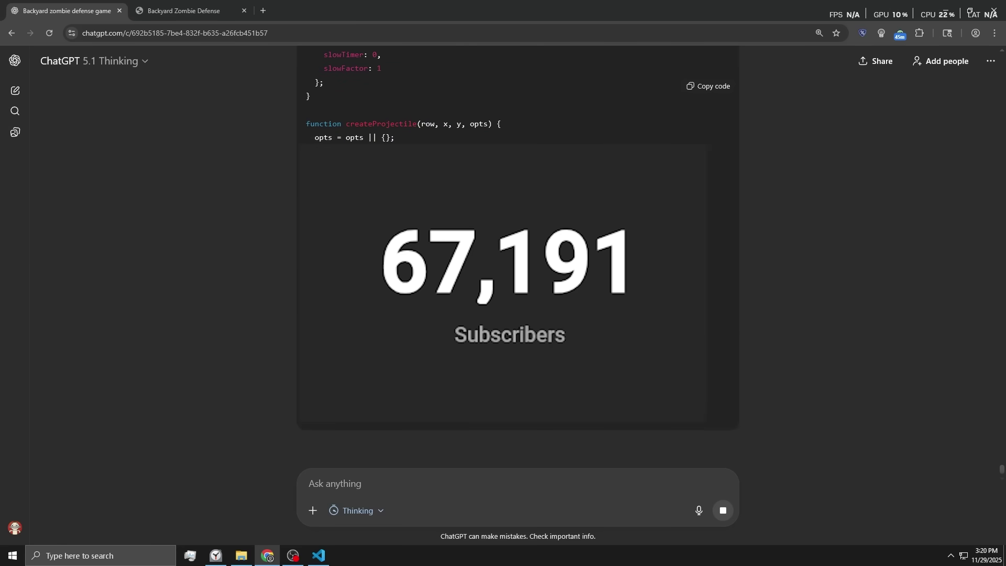
{"action": "scroll", "coordinate": [504, 373], "scroll_direction": "down", "scroll_amount": 5}
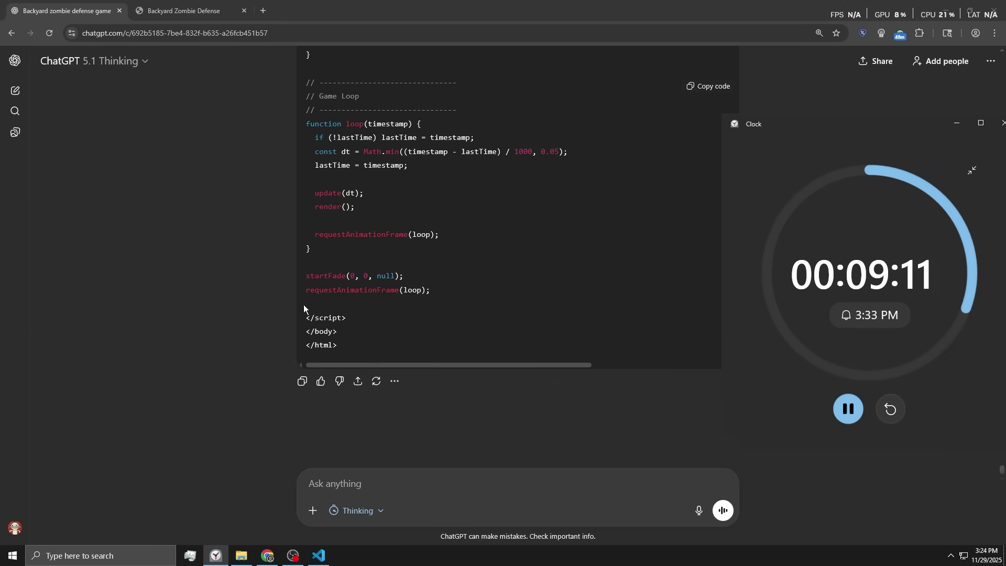
{"action": "scroll", "coordinate": [248, 366], "scroll_direction": "up", "scroll_amount": 2}
{"action": "scroll", "coordinate": [321, 332], "scroll_direction": "down", "scroll_amount": 2}
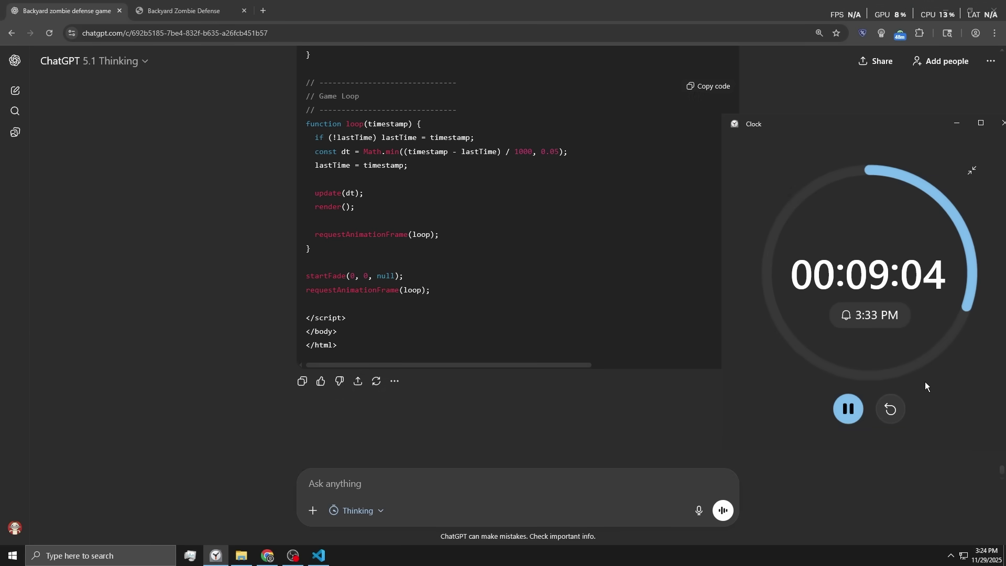
Copy the updated game code from ChatGPT and replace the entire contents of pvz gpt.html in VS Code with it
{"action": "left_click", "coordinate": [609, 447]}
{"action": "scroll", "coordinate": [658, 348], "scroll_direction": "up", "scroll_amount": 2}
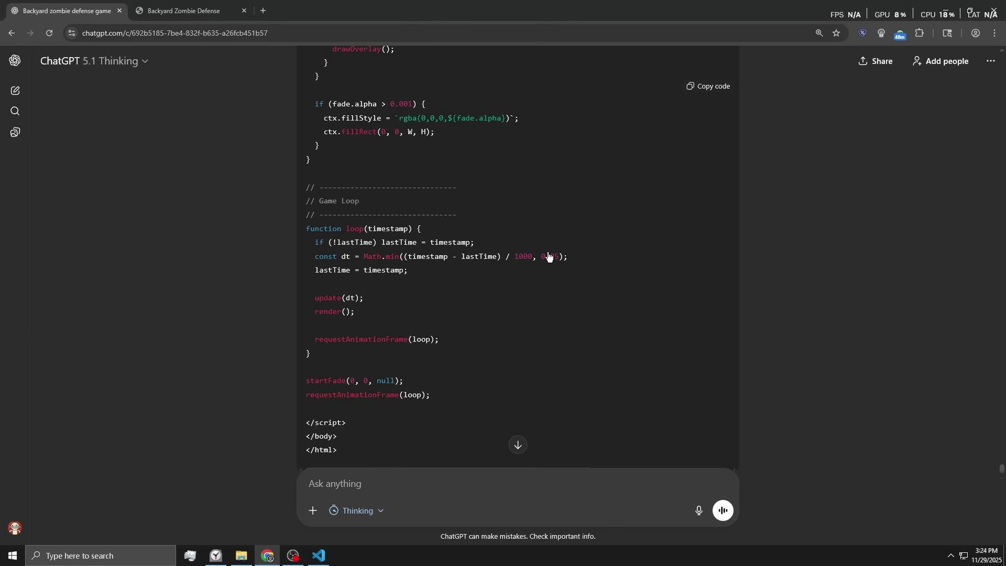
{"action": "key", "text": "ctrl+shift+semicolon"}
{"action": "scroll", "coordinate": [524, 267], "scroll_direction": "down", "scroll_amount": 2}
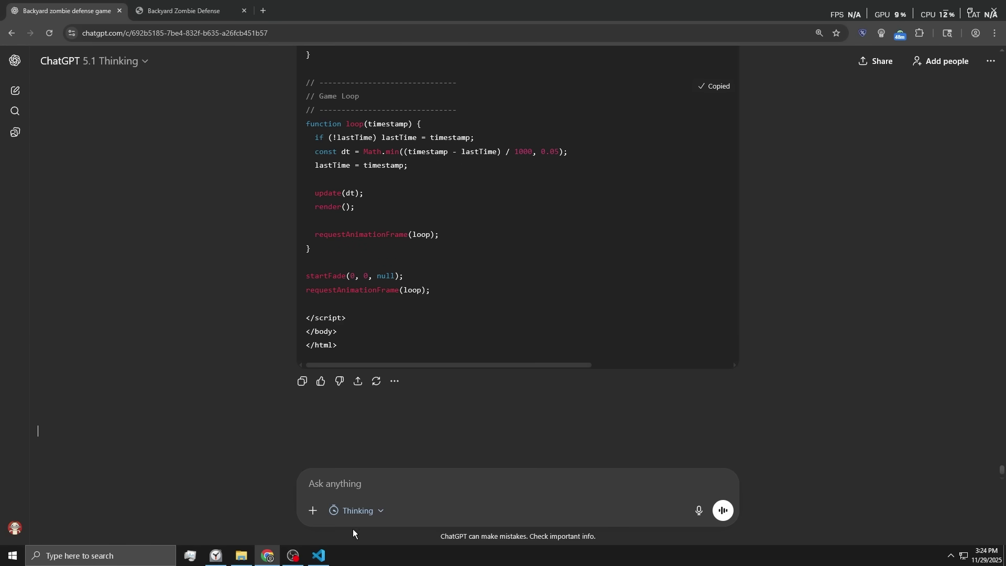
{"action": "left_click", "coordinate": [319, 556]}
{"action": "left_click", "coordinate": [205, 376]}
{"action": "key", "text": "ctrl+a"}
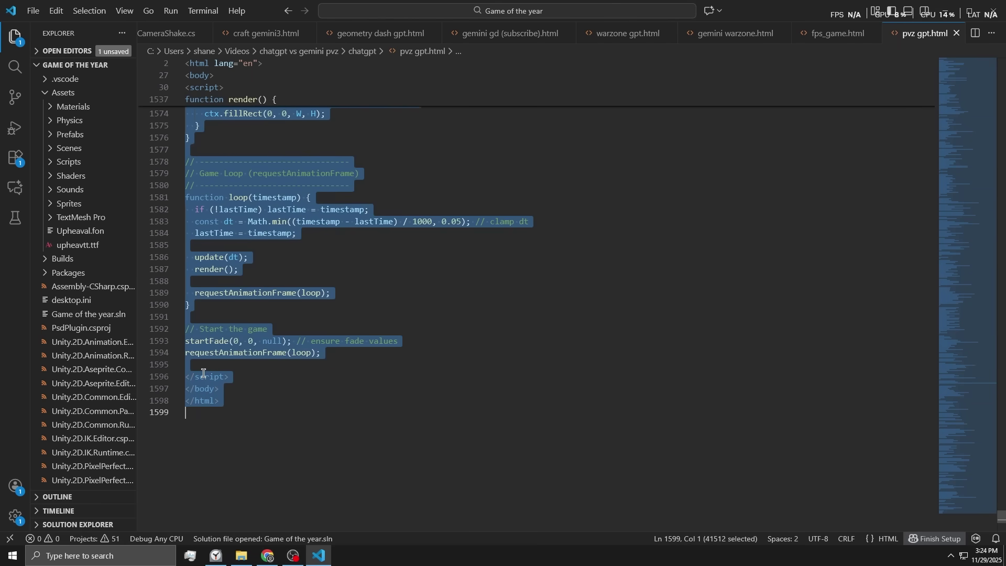
{"action": "key", "text": "ctrl+v"}
{"action": "left_click", "coordinate": [174, 233], "text": "shift"}
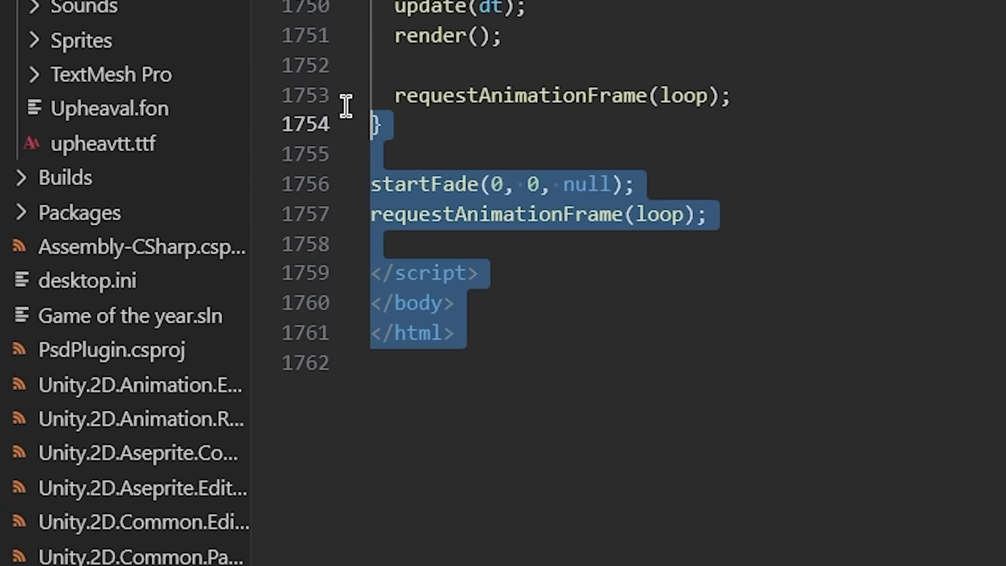
{"action": "left_click_drag", "start_coordinate": [346, 106], "coordinate": [366, 5]}
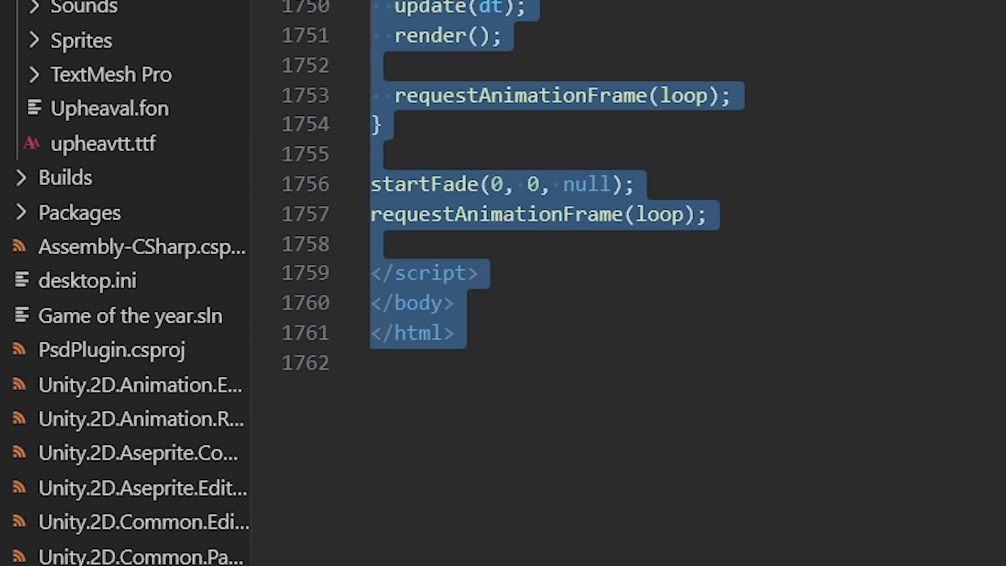
{"action": "left_click", "coordinate": [532, 501]}
{"action": "left_click_drag", "start_coordinate": [532, 501], "coordinate": [482, 8]}
{"action": "left_click", "coordinate": [647, 531]}
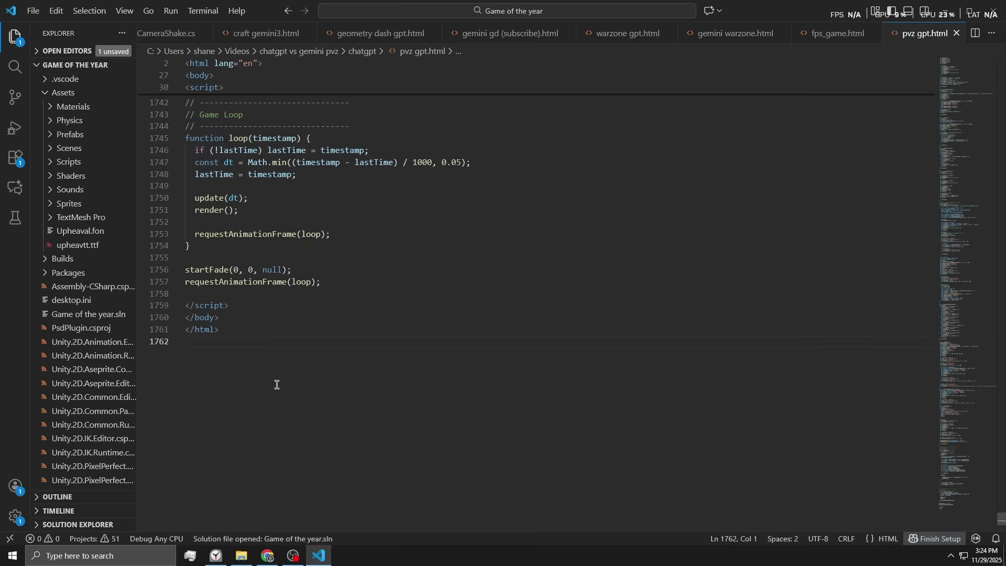
{"action": "scroll", "coordinate": [287, 400], "scroll_direction": "down", "scroll_amount": 2}
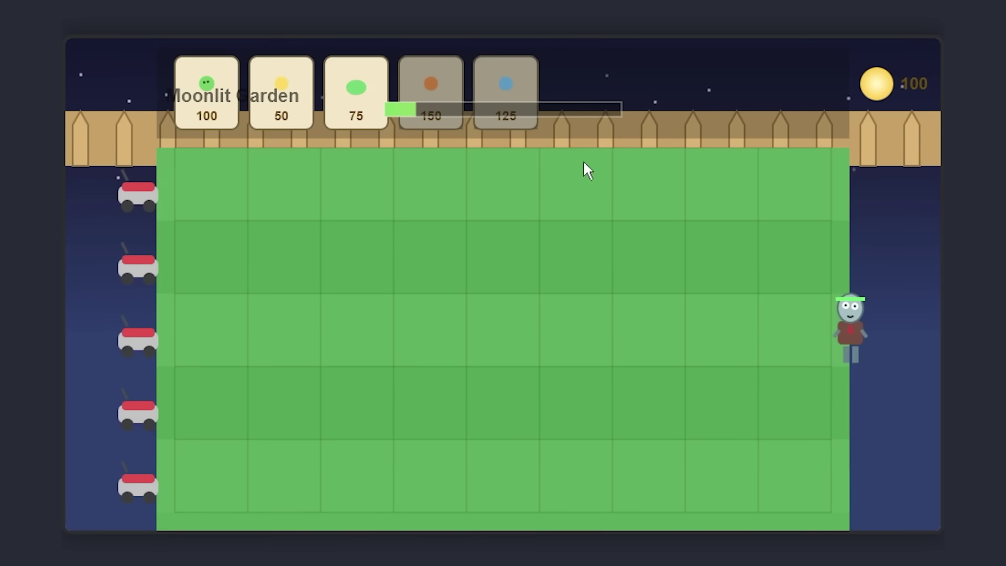
Playtest Moonlit Garden by collecting a sun and placing the 125-sun plant in the bottom row's first column
{"action": "left_click", "coordinate": [420, 91]}
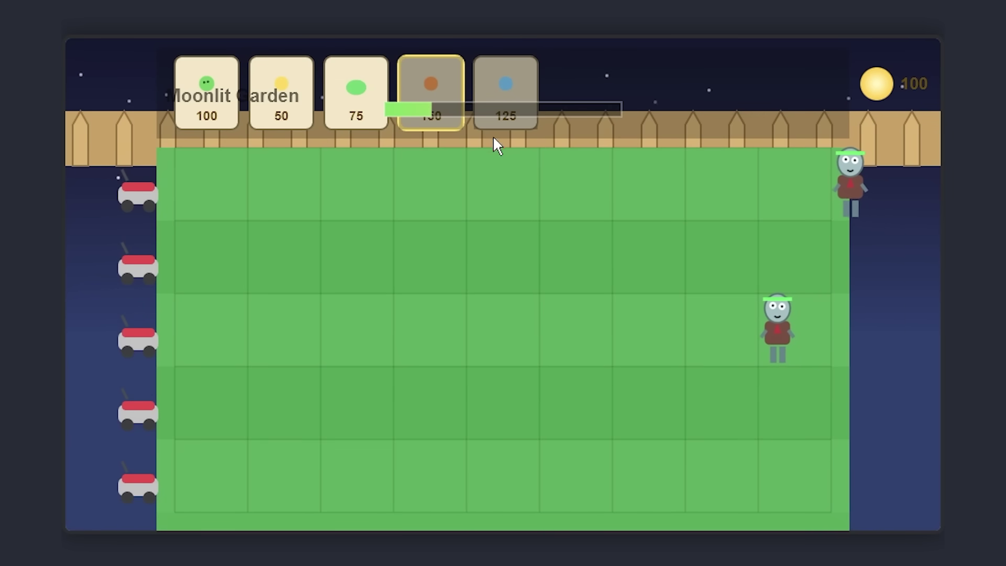
{"action": "left_click", "coordinate": [654, 154]}
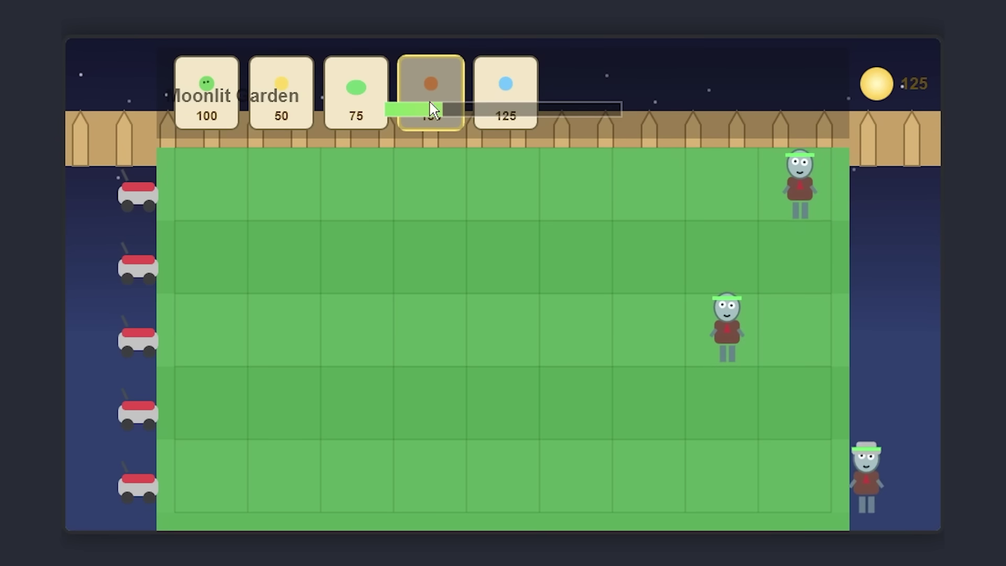
{"action": "left_click", "coordinate": [503, 117]}
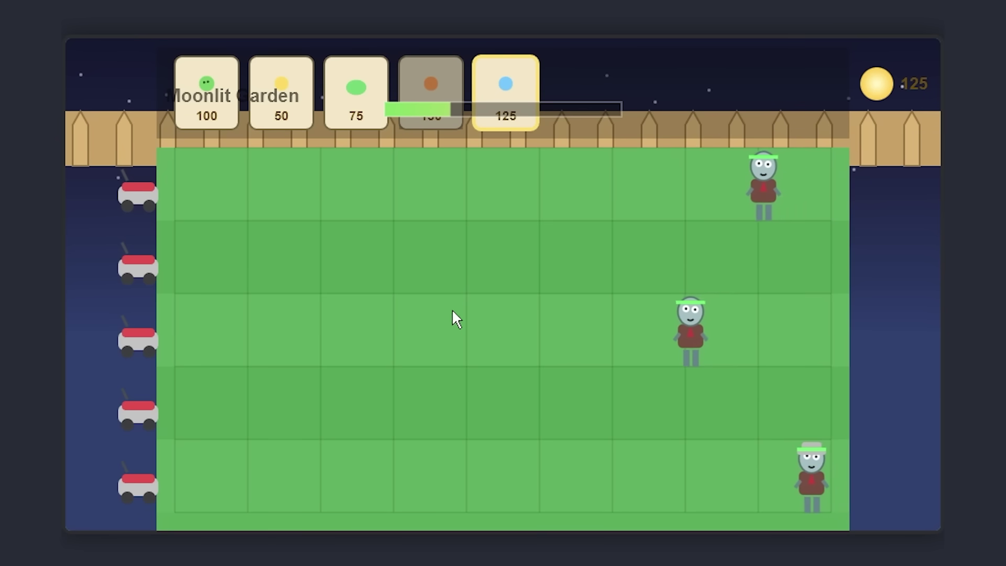
{"action": "left_click", "coordinate": [224, 492]}
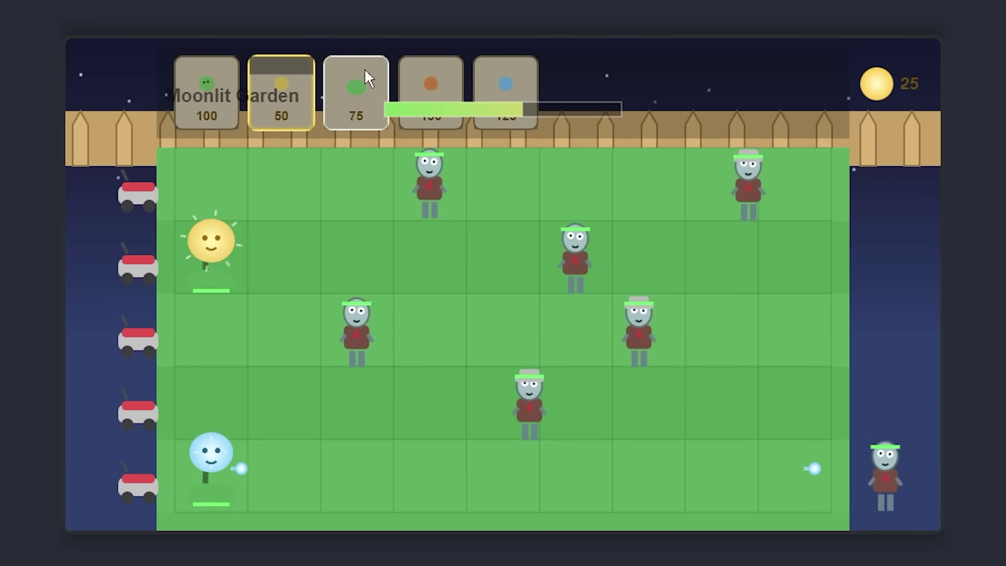
Collect the falling suns, place a 50-sun plant in the top row's first column, and return to the world menu after the level
{"action": "left_click", "coordinate": [431, 160]}
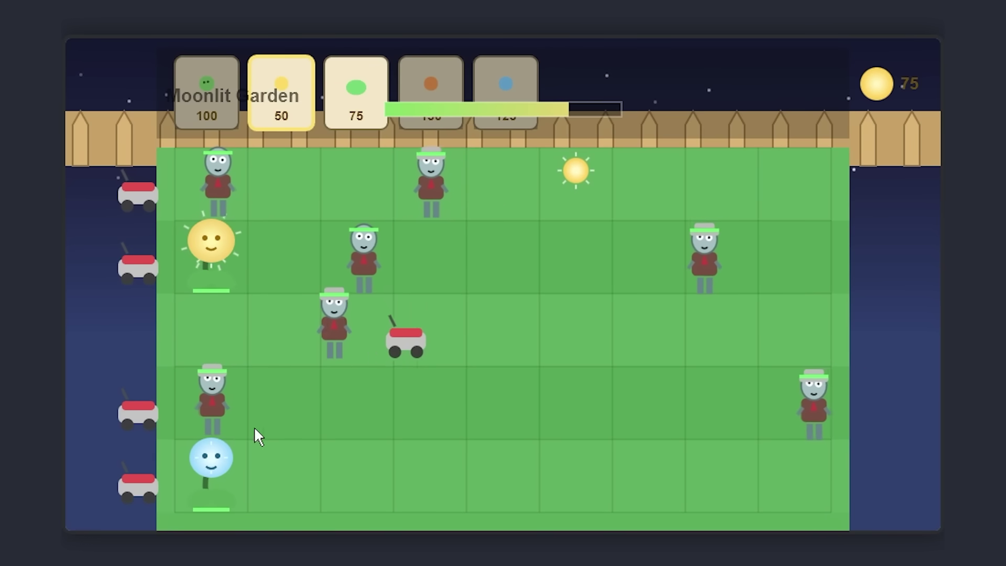
{"action": "left_click", "coordinate": [588, 233]}
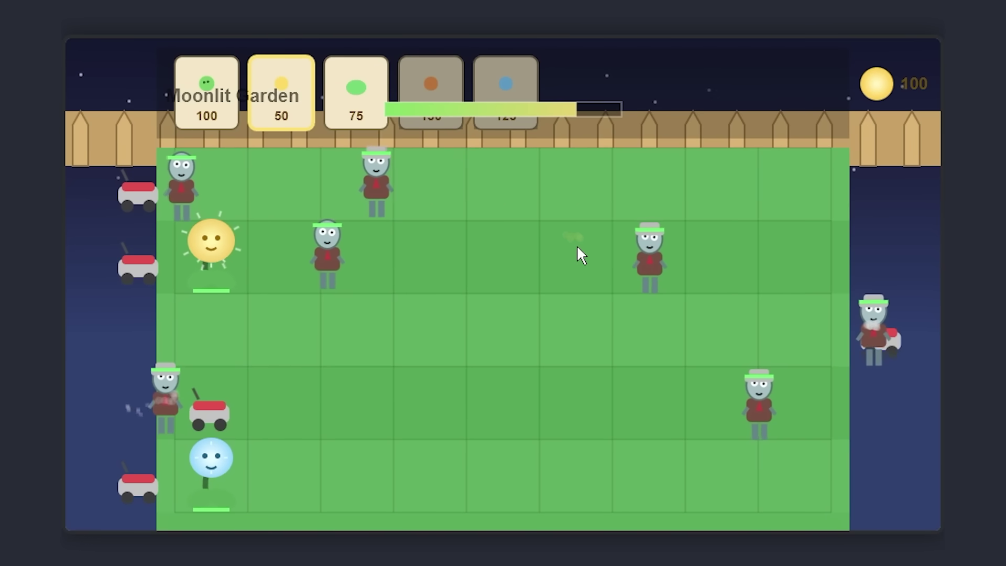
{"action": "left_click", "coordinate": [281, 92]}
{"action": "left_click", "coordinate": [210, 183]}
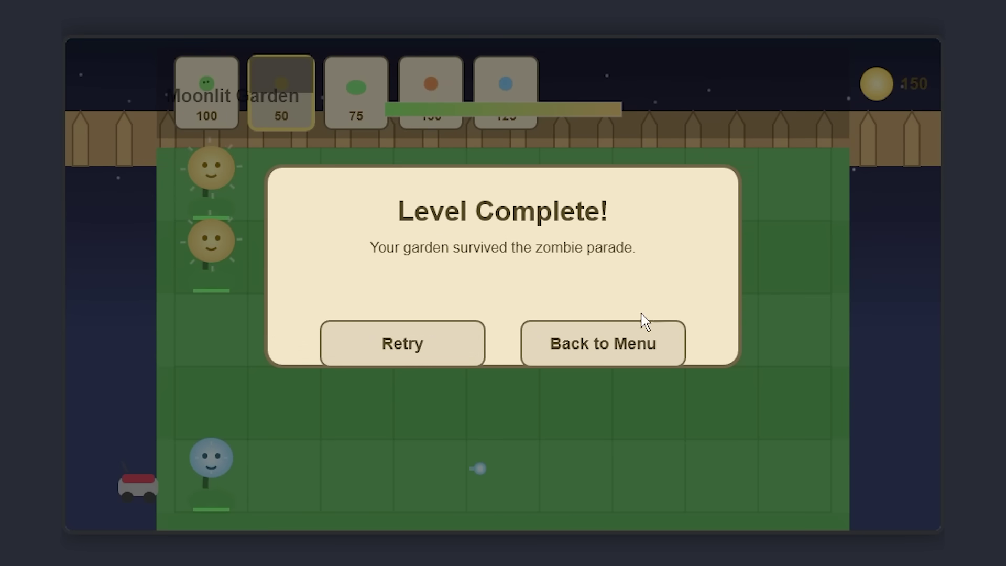
{"action": "left_click", "coordinate": [603, 343]}
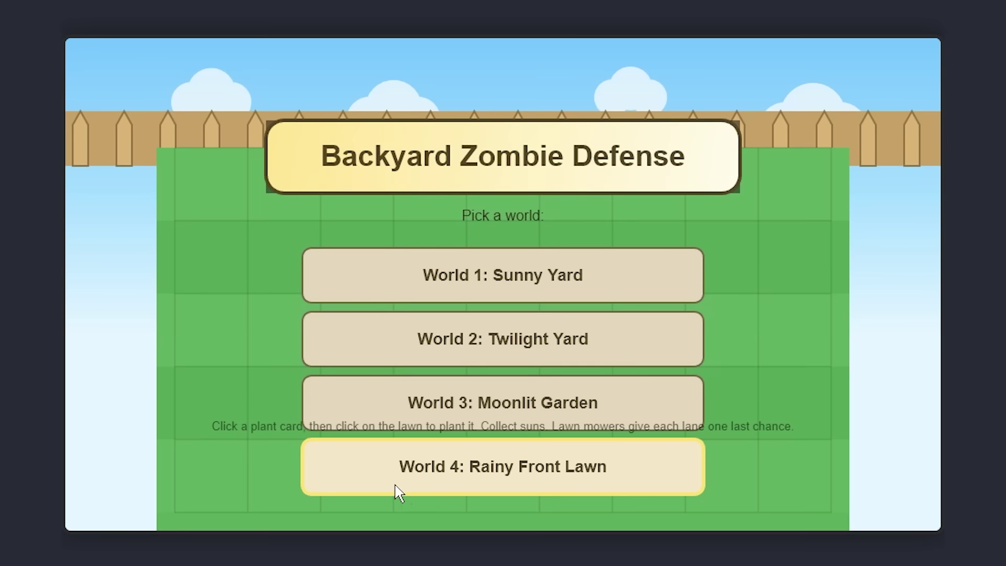
Start World 4: Rainy Front Lawn, collect suns, and place a 50-sun plant in the fourth row's last column
{"action": "left_click", "coordinate": [397, 483]}
{"action": "left_click", "coordinate": [286, 118]}
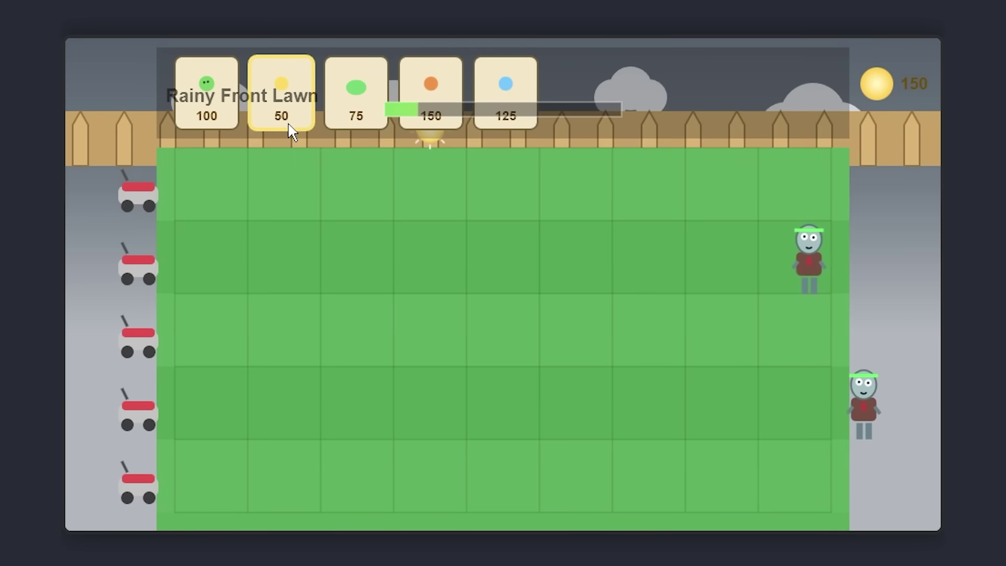
{"action": "left_click", "coordinate": [425, 173]}
{"action": "left_click", "coordinate": [781, 398]}
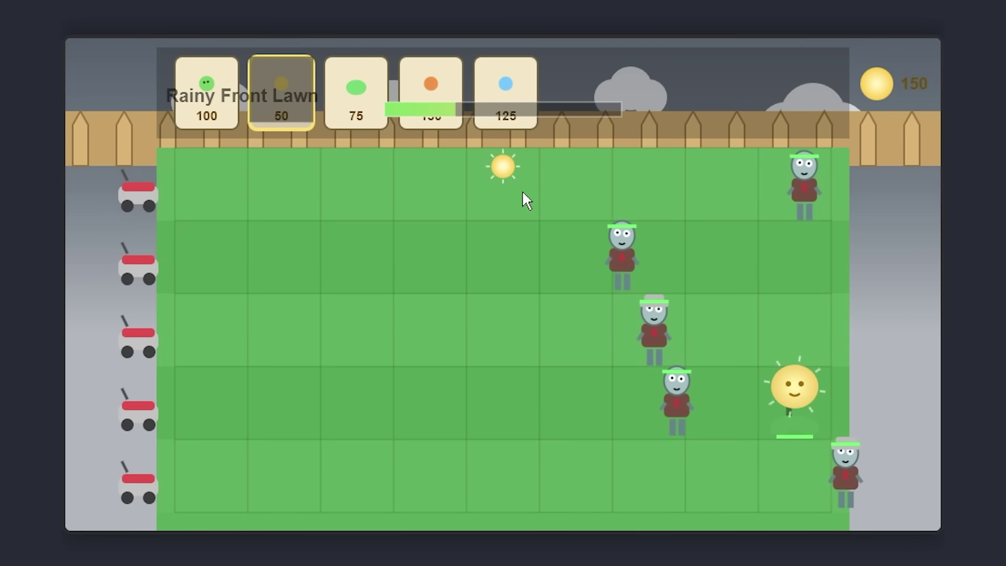
{"action": "left_click", "coordinate": [507, 170]}
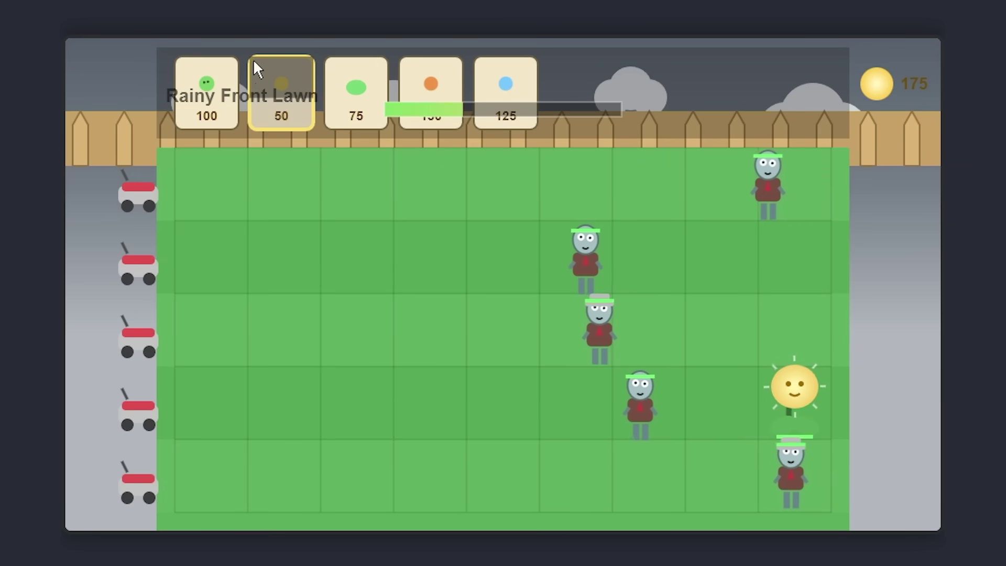
Place 100-sun plants in the first column of the third and bottom rows and collect the falling sun
{"action": "left_click", "coordinate": [206, 95]}
{"action": "left_click", "coordinate": [208, 321]}
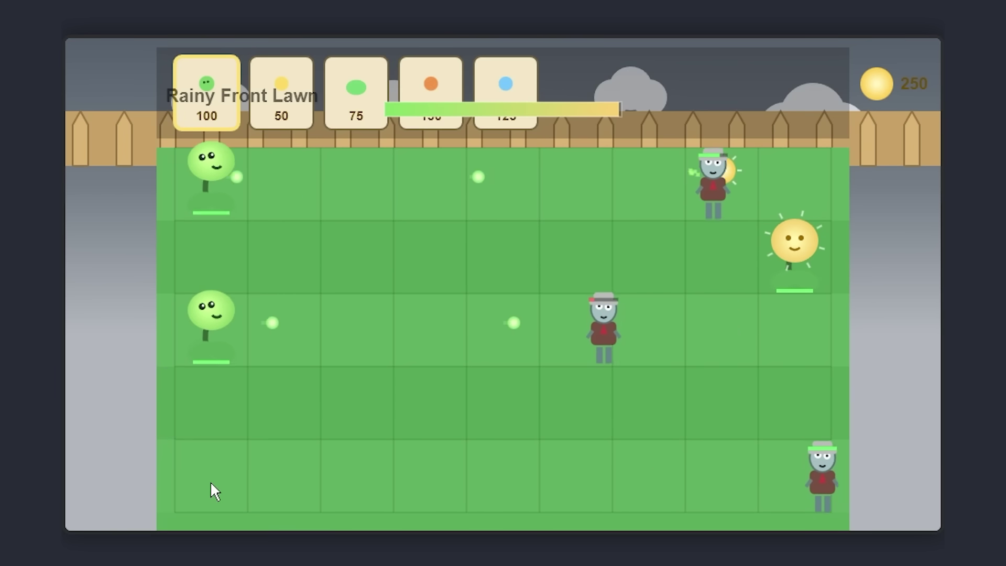
{"action": "left_click", "coordinate": [215, 491]}
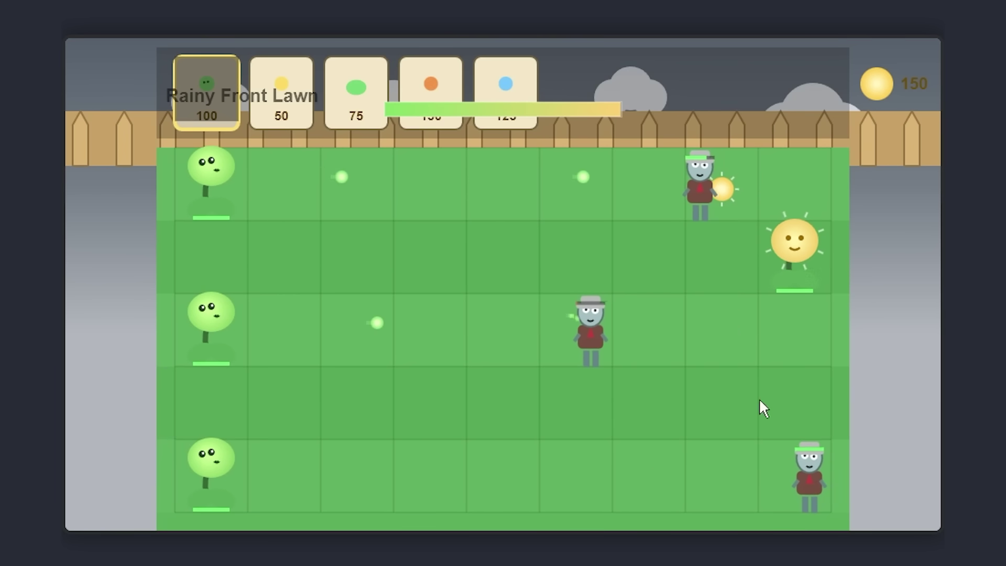
{"action": "left_click", "coordinate": [731, 233]}
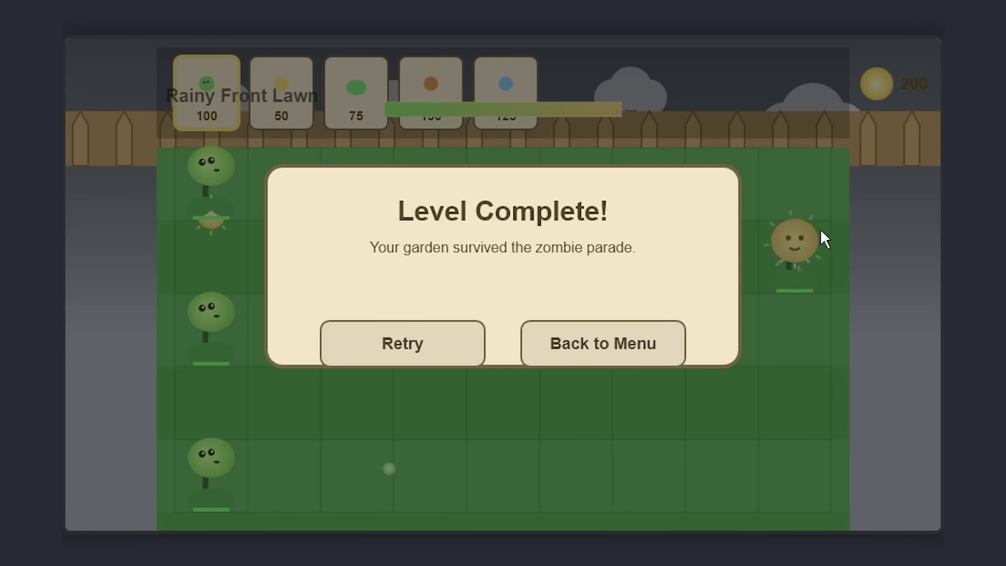
Close the YouTube trailer tab and review the end of the updated game code in VS Code
{"action": "type", "text": "the p"}
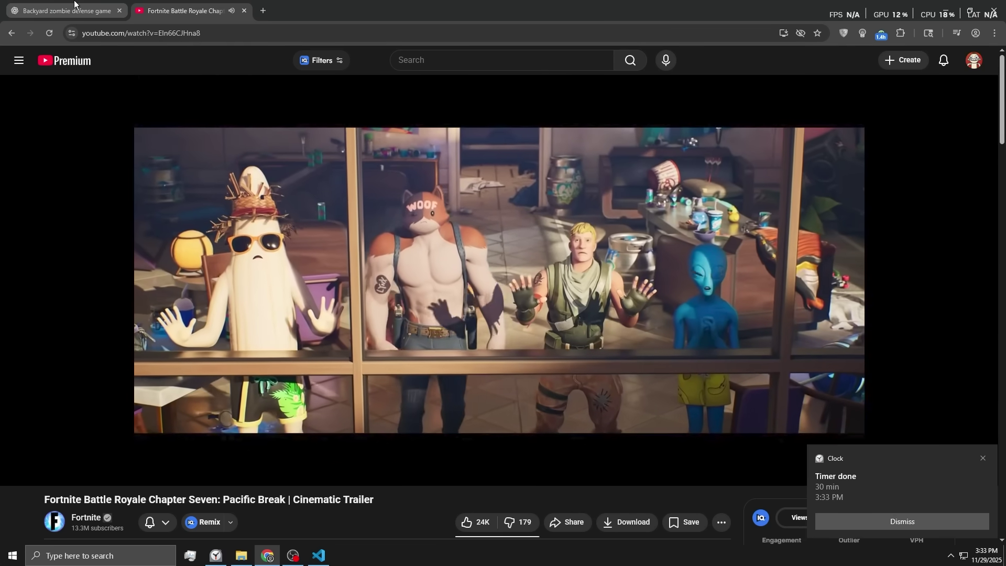
{"action": "key", "text": "ctrl+w"}
{"action": "left_click_drag", "start_coordinate": [426, 442], "coordinate": [404, 398]}
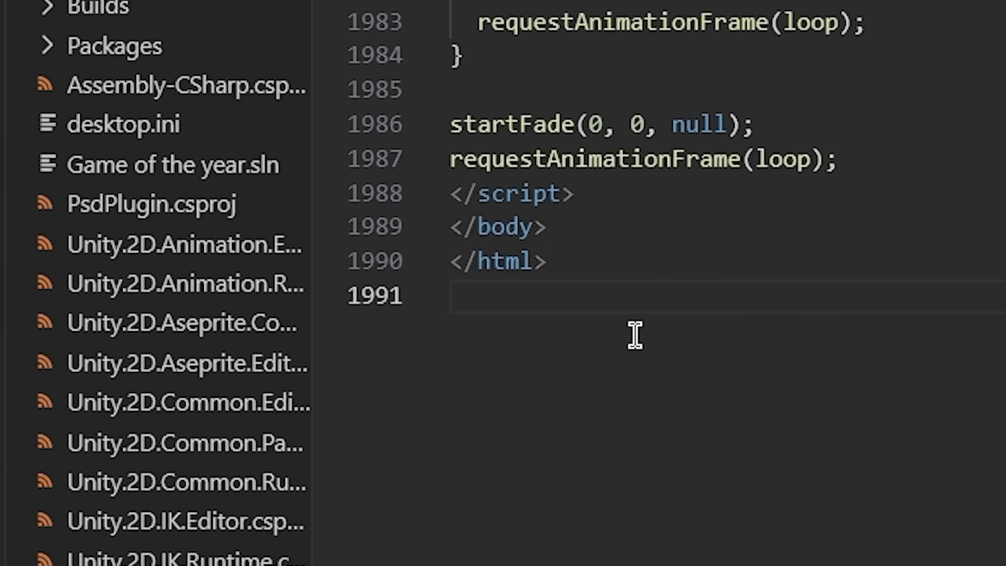
{"action": "scroll", "coordinate": [729, 391], "scroll_direction": "up", "scroll_amount": 1}
{"action": "scroll", "coordinate": [809, 396], "scroll_direction": "down", "scroll_amount": 1}
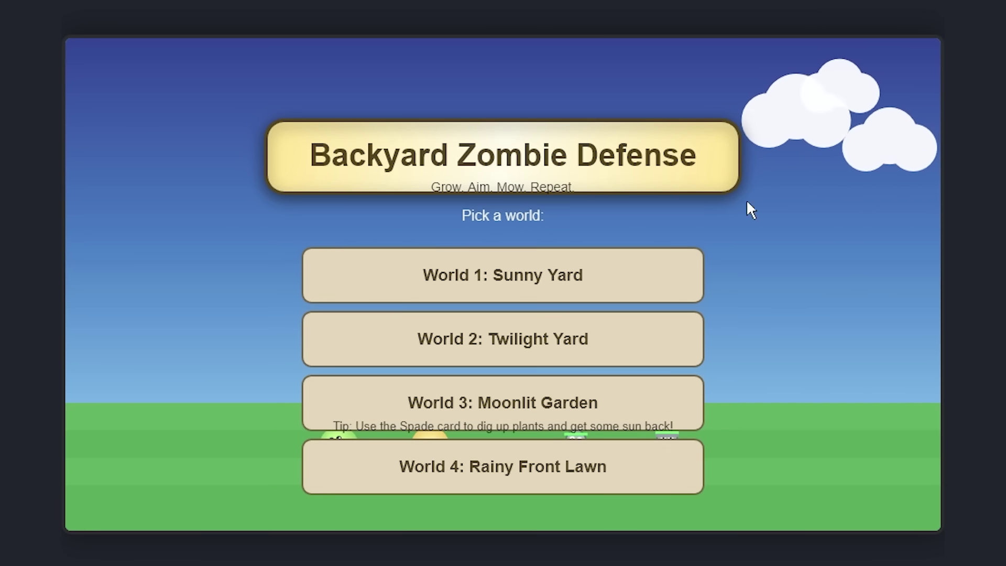
Start World 1: Sunny Yard, place a 100-sun plant in the third row's first column, and dig it up with the Spade
{"action": "left_click", "coordinate": [576, 276]}
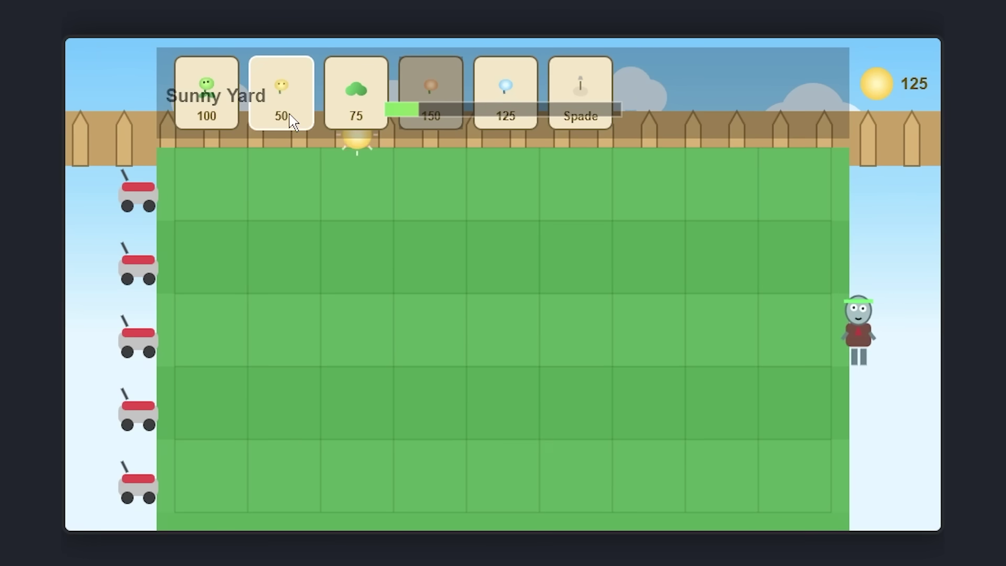
{"action": "left_click", "coordinate": [209, 96]}
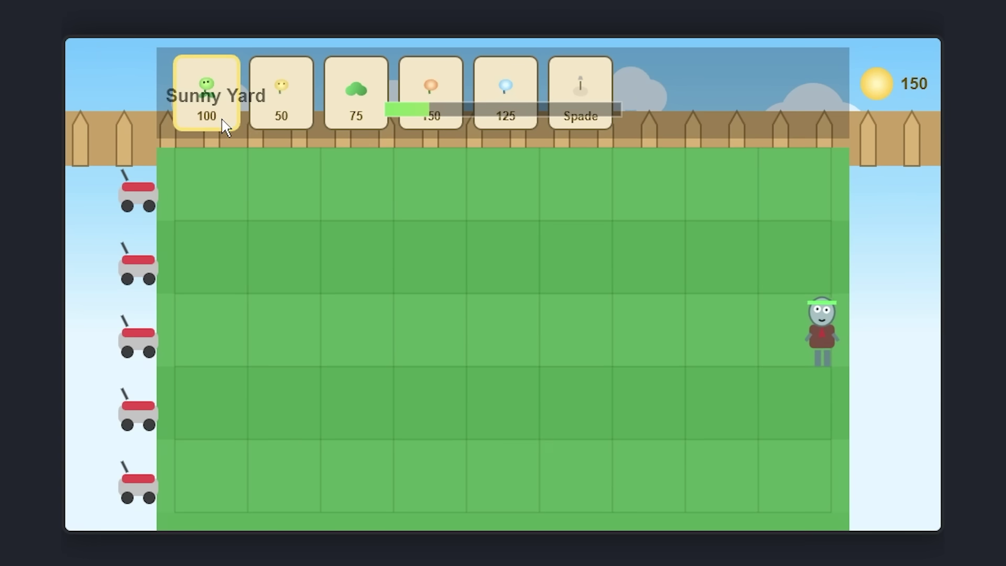
{"action": "left_click", "coordinate": [228, 333]}
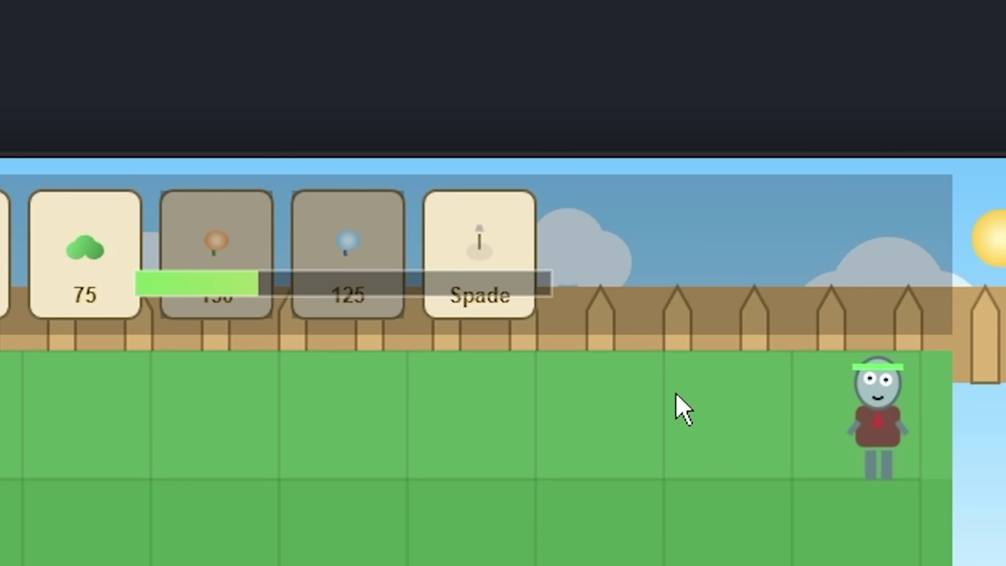
{"action": "left_click", "coordinate": [501, 313]}
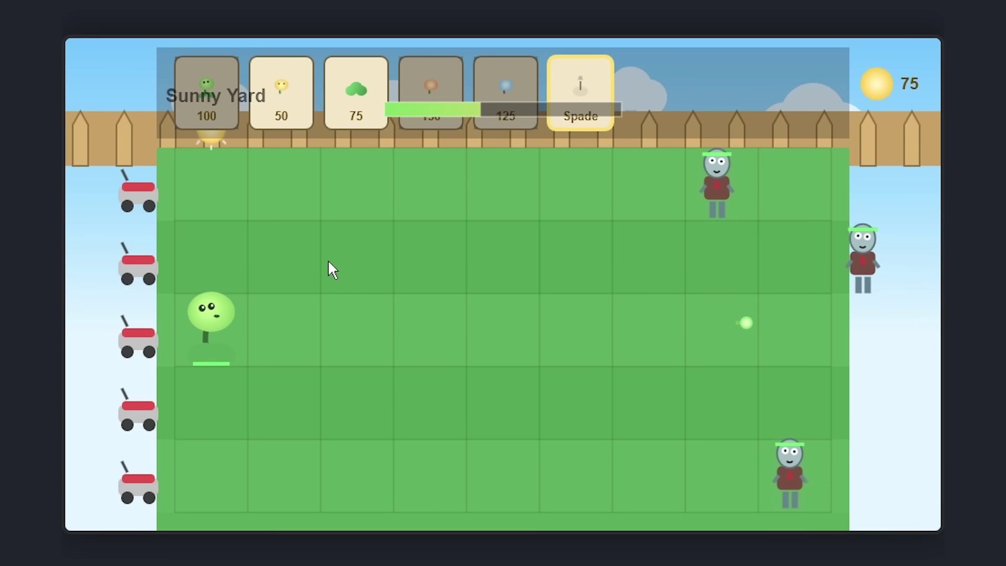
{"action": "left_click", "coordinate": [219, 313]}
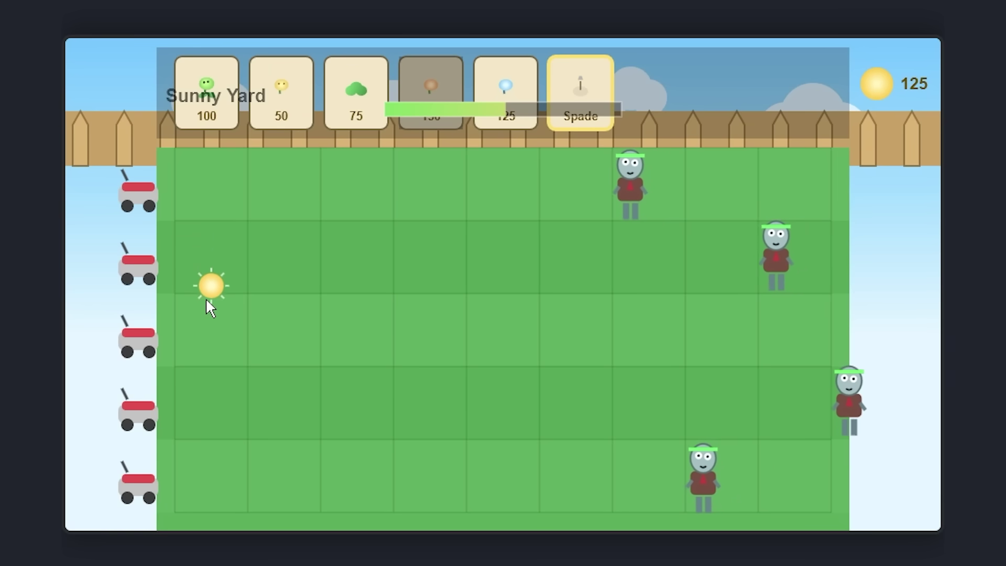
Collect suns, place the 150-sun plant in the top row's second column, and return to the world menu after the level
{"action": "left_click", "coordinate": [209, 288]}
{"action": "left_click", "coordinate": [485, 149]}
{"action": "left_click", "coordinate": [430, 93]}
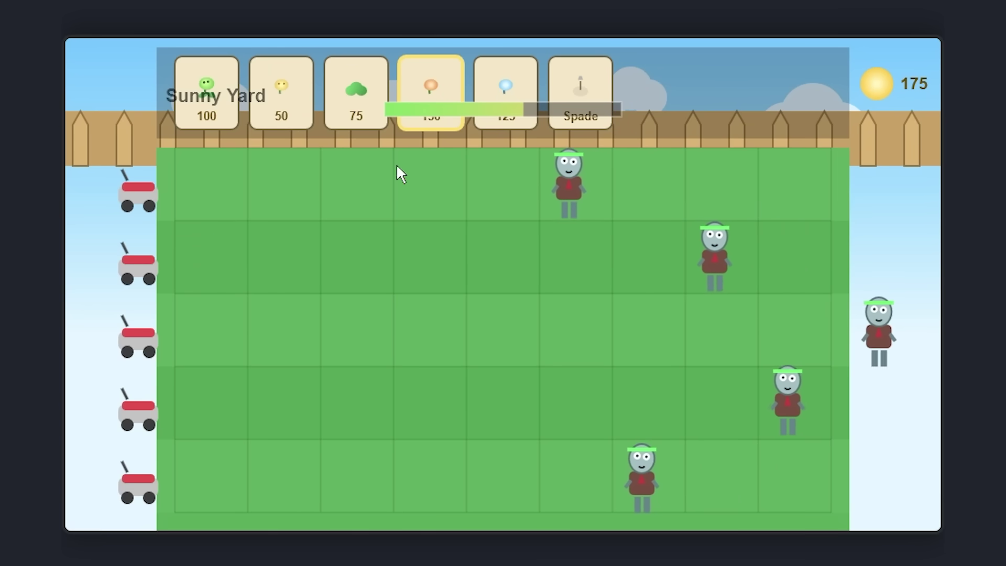
{"action": "left_click", "coordinate": [282, 204]}
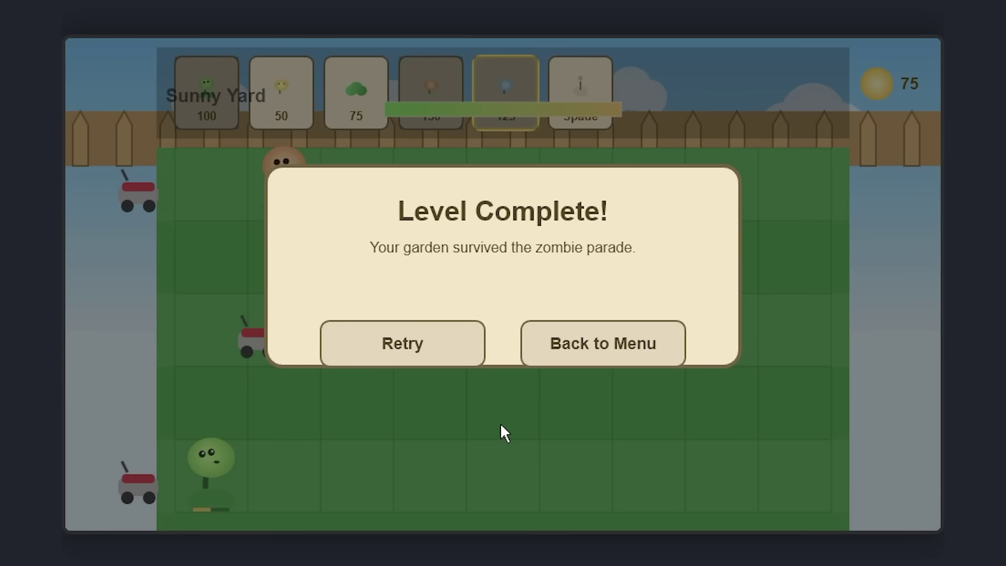
{"action": "left_click", "coordinate": [565, 352]}
{"action": "key", "text": "Escape"}
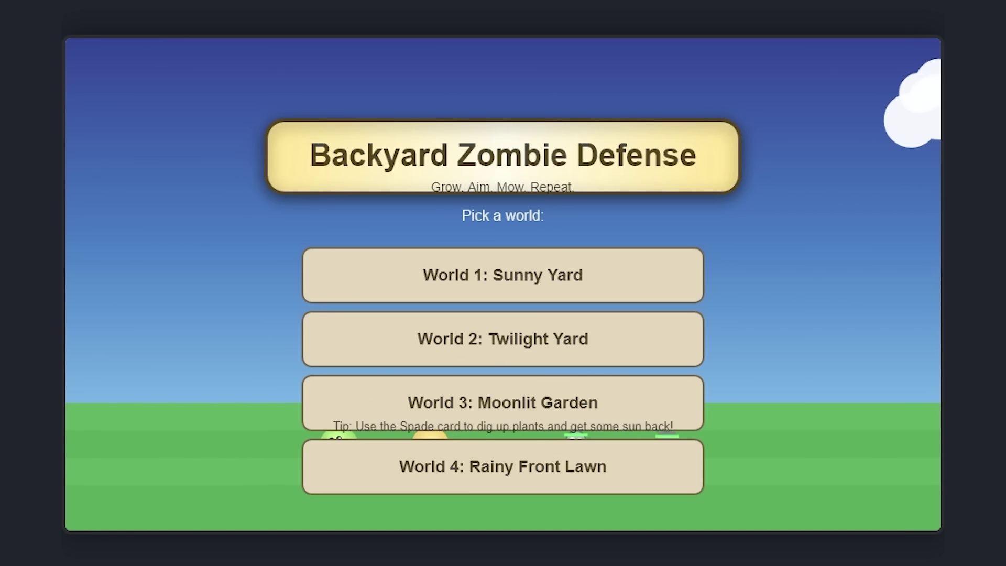
Start World 4: Rainy Front Lawn, collect suns, and place 50-sun plants in the first column of the top two rows
{"action": "left_click", "coordinate": [597, 461]}
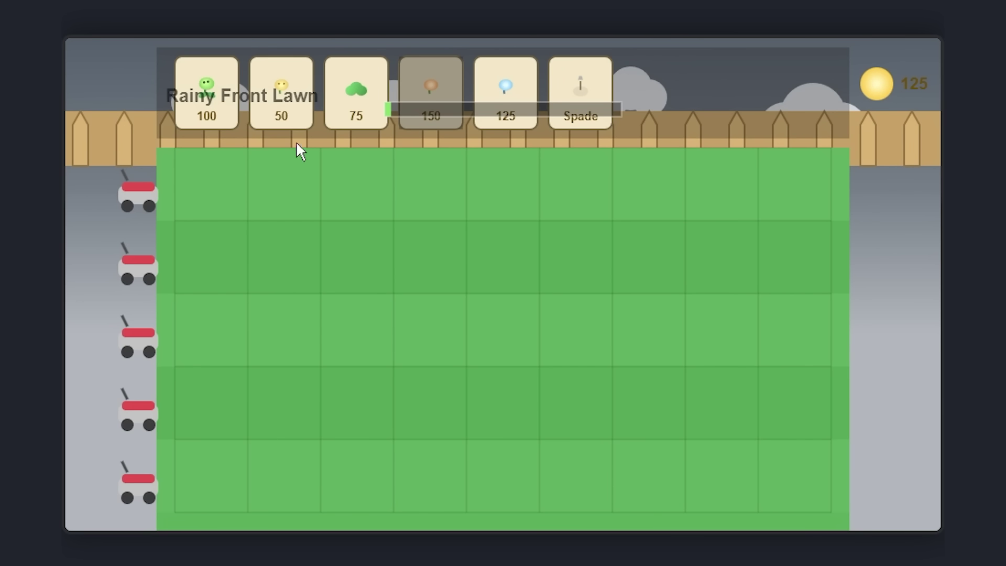
{"action": "left_click", "coordinate": [510, 160]}
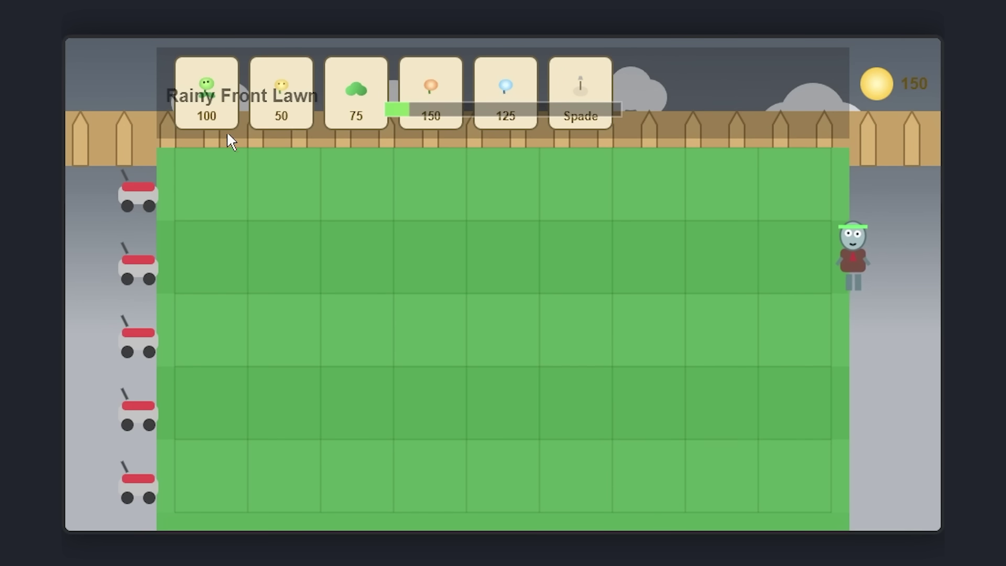
{"action": "left_click", "coordinate": [281, 91]}
{"action": "left_click", "coordinate": [209, 180]}
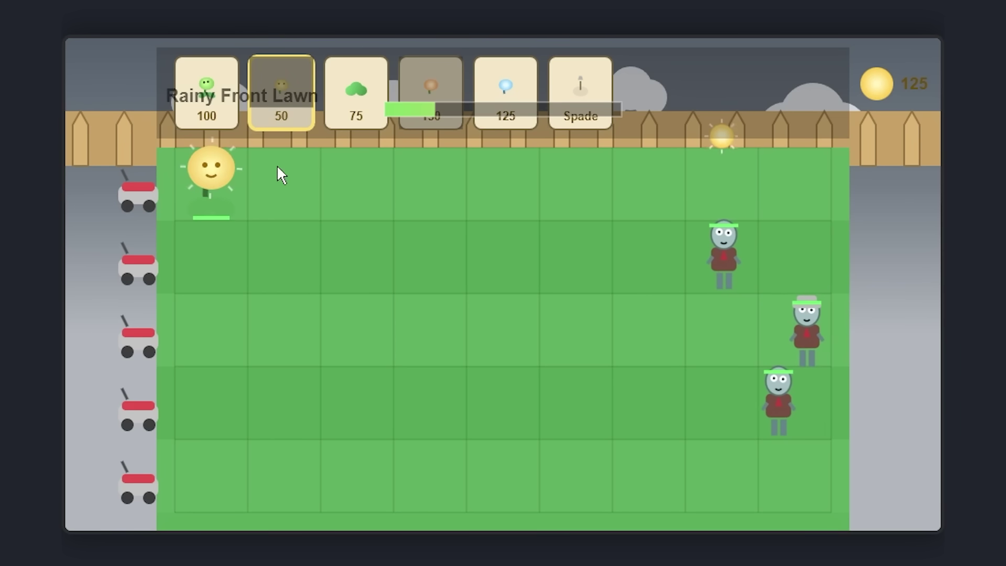
{"action": "left_click", "coordinate": [717, 150]}
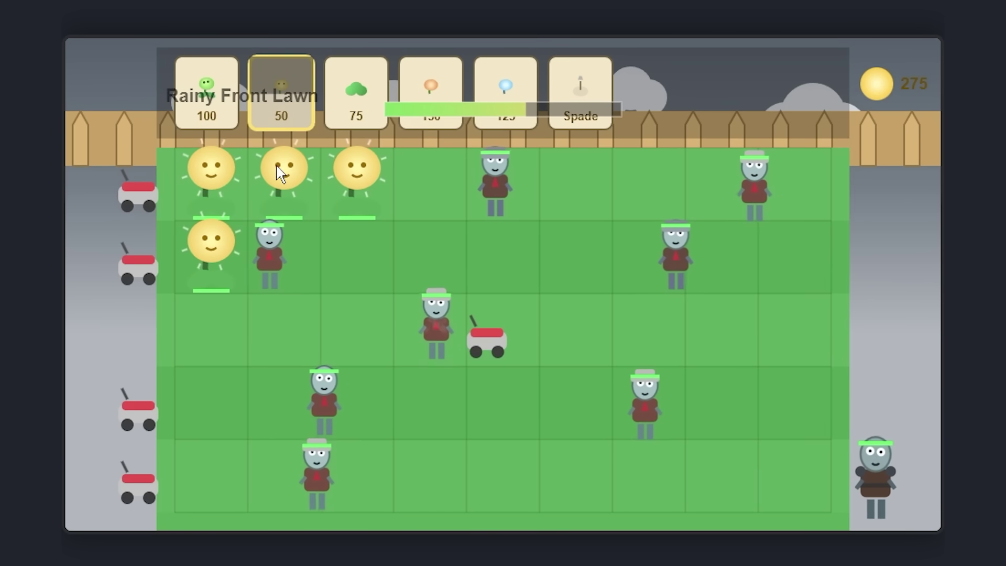
{"action": "left_click", "coordinate": [210, 238]}
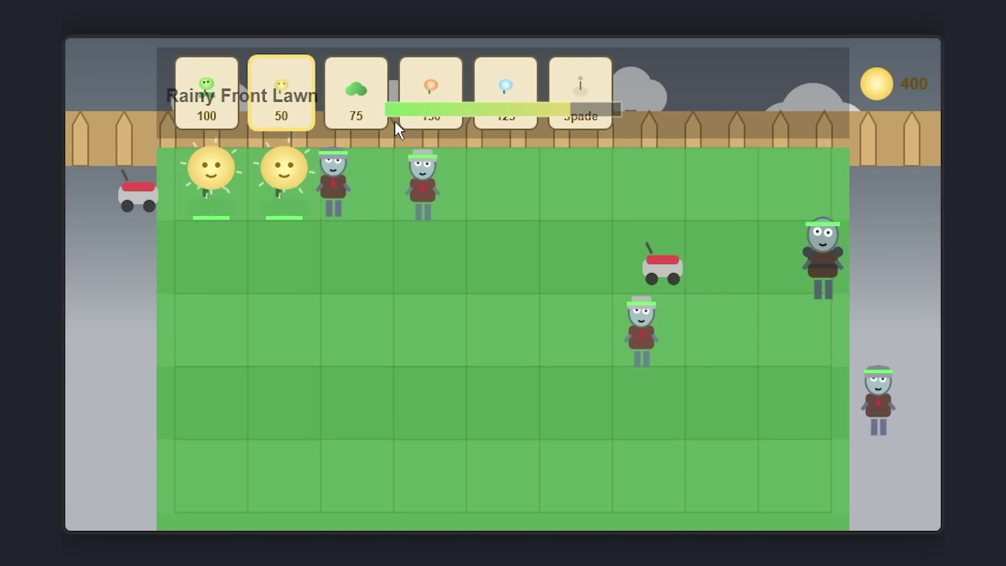
Place a 150-sun plant in the third row's first column, collect the falling sun, and return to the world menu after the level
{"action": "left_click", "coordinate": [419, 102]}
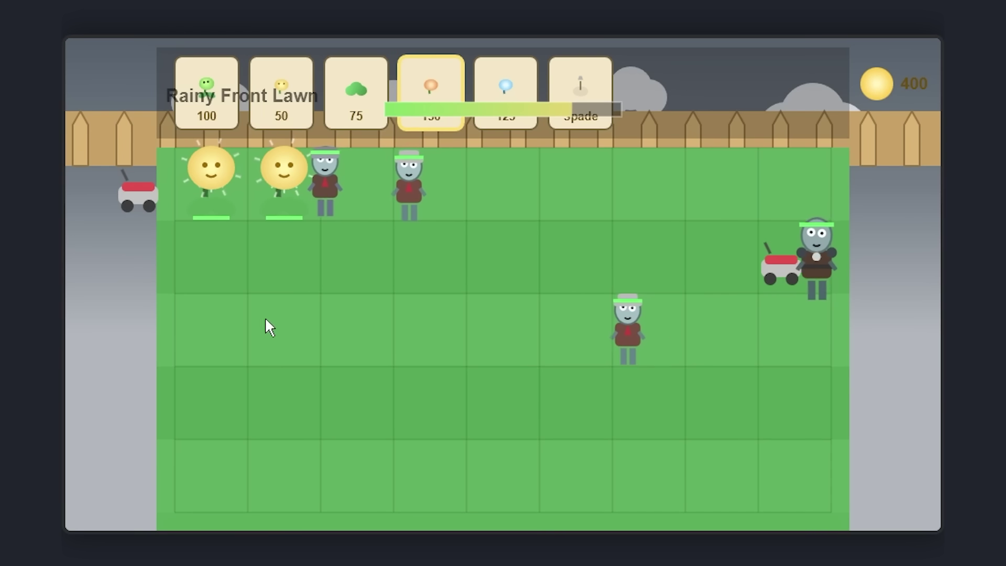
{"action": "left_click", "coordinate": [230, 327]}
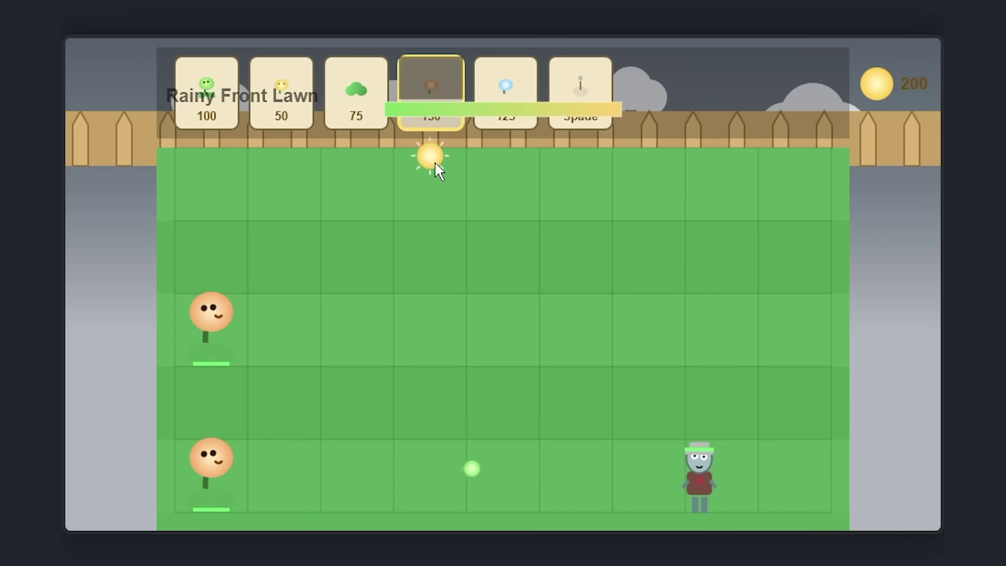
{"action": "left_click", "coordinate": [430, 157]}
{"action": "left_click", "coordinate": [212, 174]}
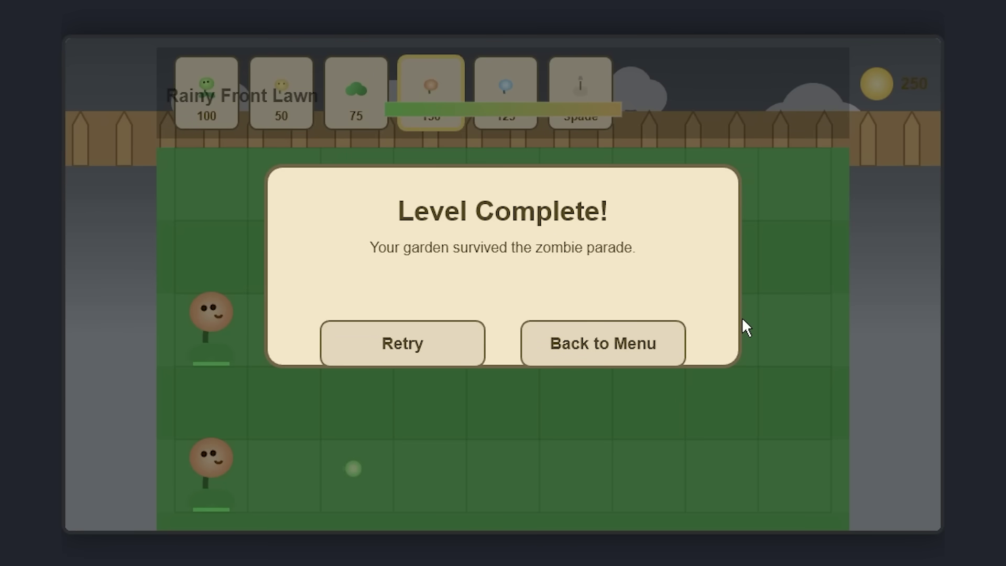
{"action": "left_click", "coordinate": [602, 343]}
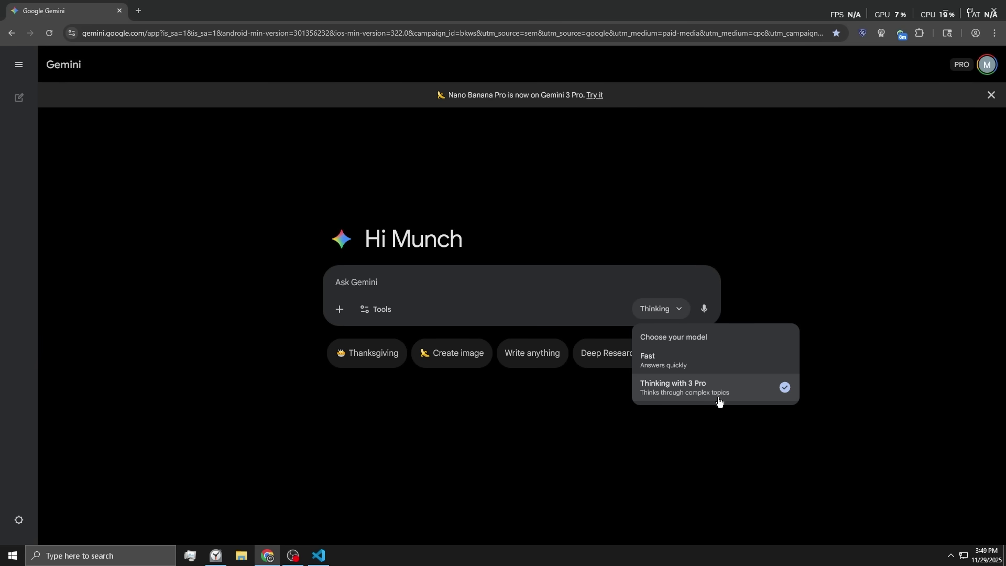
Choose the Thinking with 3 Pro model in Gemini and paste the game-building prompt into the message
{"action": "left_click", "coordinate": [718, 405]}
{"action": "key", "text": "ctrl+v"}
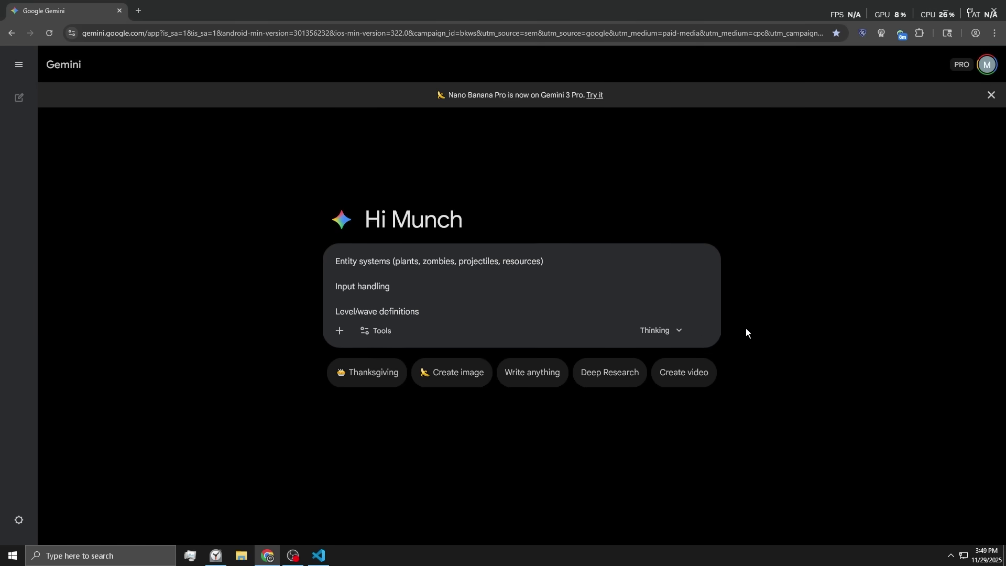
Enable the Canvas tool for the game-building prompt and submit it to Gemini
{"action": "left_click", "coordinate": [376, 347]}
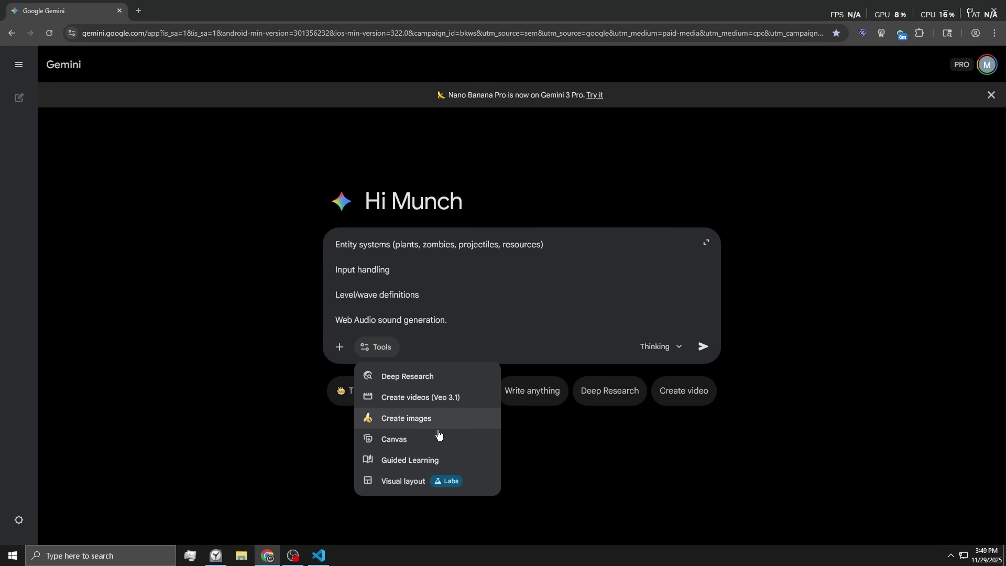
{"action": "left_click", "coordinate": [423, 439]}
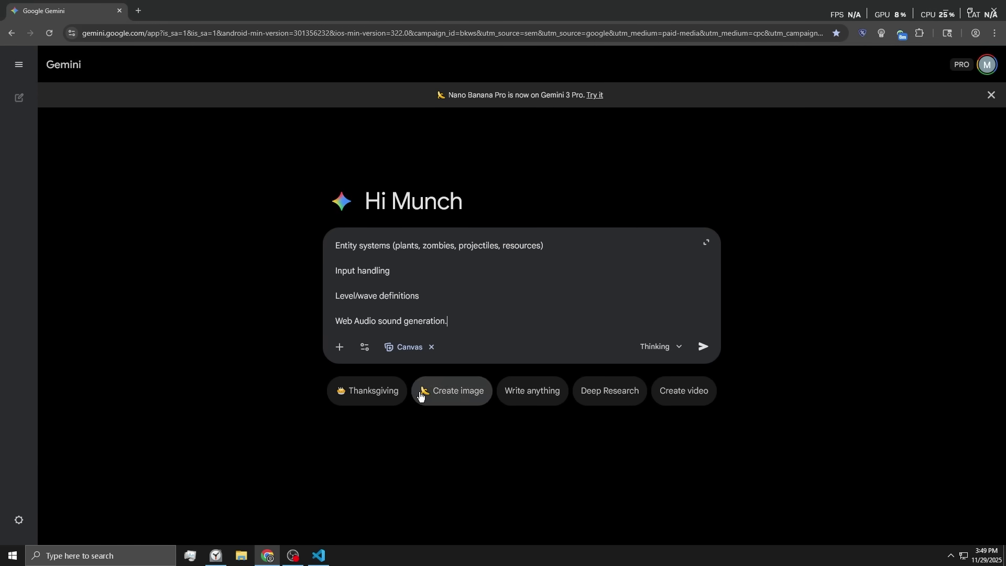
{"action": "left_click", "coordinate": [704, 347]}
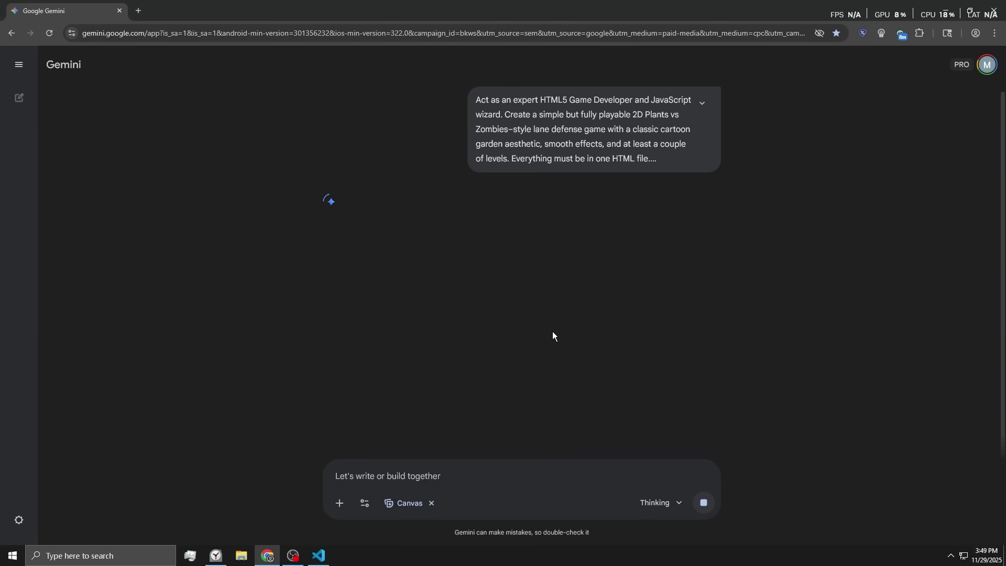
Return to the Gemini chat and review its play instructions and the generated code down to the latest lines
{"action": "left_click", "coordinate": [470, 397]}
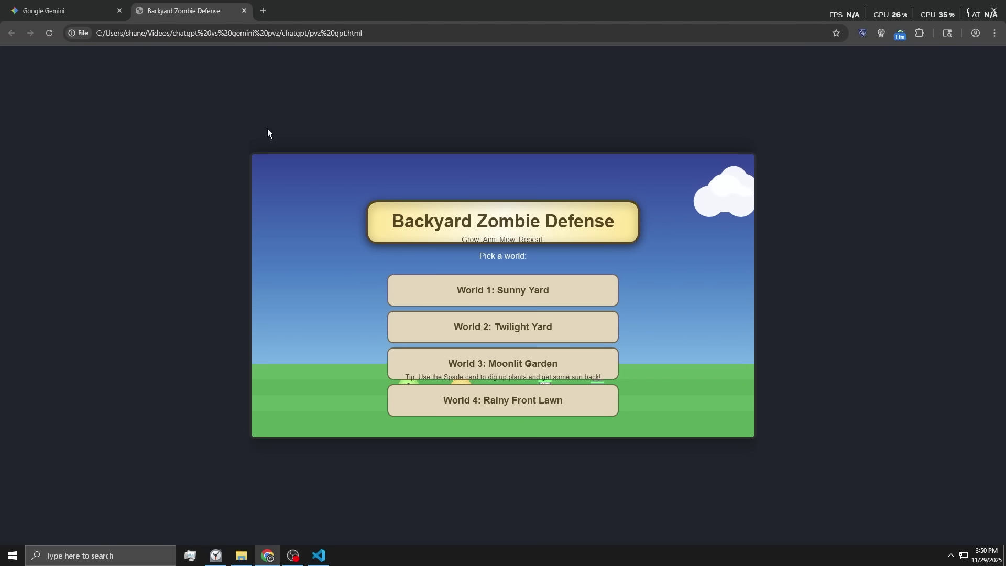
{"action": "left_click", "coordinate": [91, 4]}
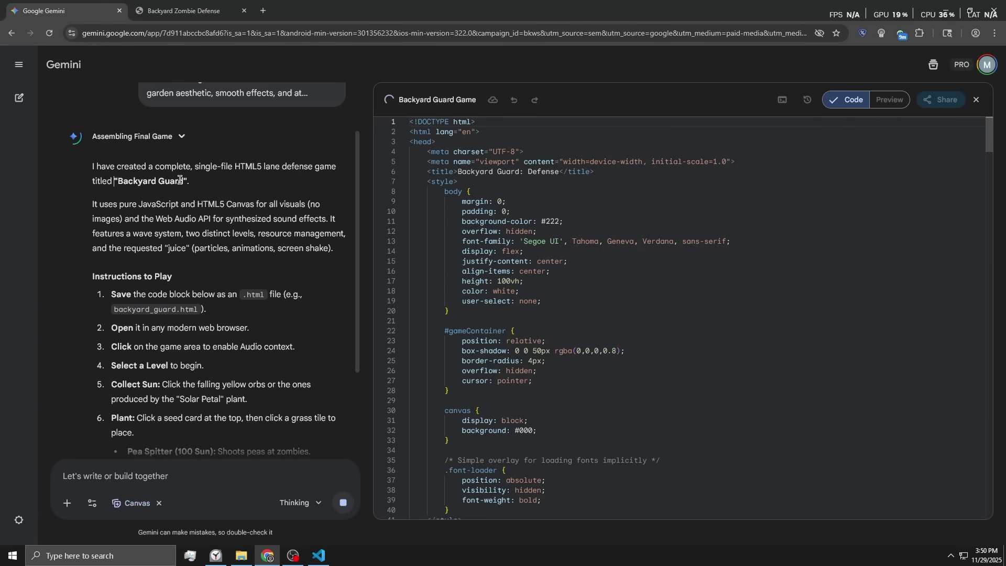
{"action": "scroll", "coordinate": [303, 378], "scroll_direction": "down", "scroll_amount": 3}
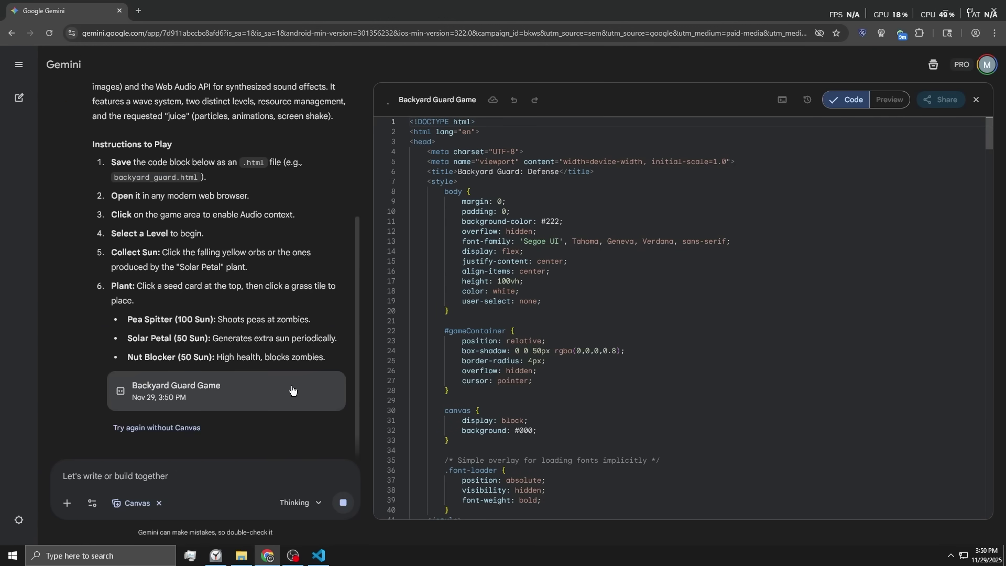
{"action": "scroll", "coordinate": [993, 164], "scroll_direction": "down", "scroll_amount": 3}
{"action": "left_click_drag", "start_coordinate": [990, 140], "coordinate": [989, 511]}
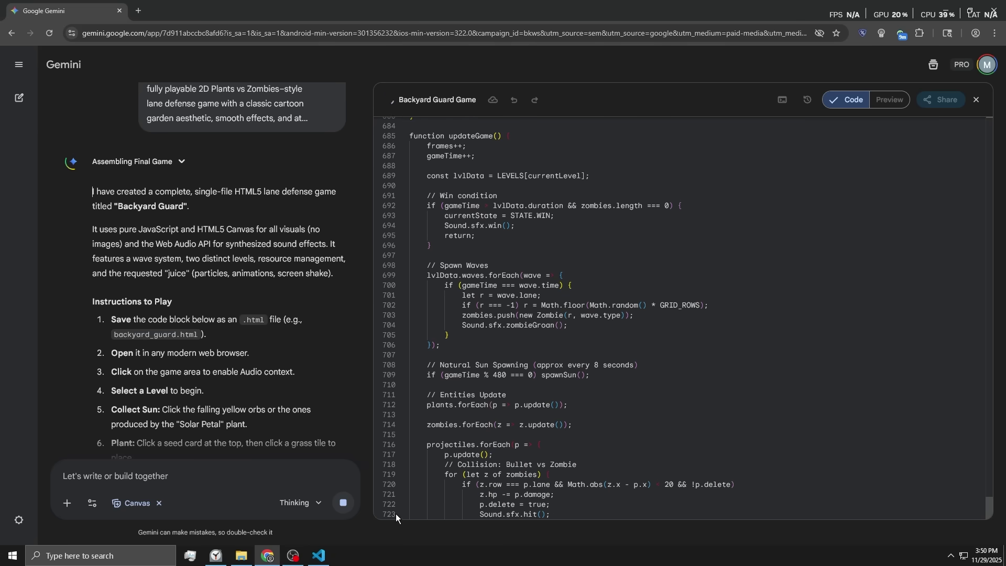
Check the remaining time on the Clock timer, moving it off the chat text, and minimize it
{"action": "left_click", "coordinate": [220, 557]}
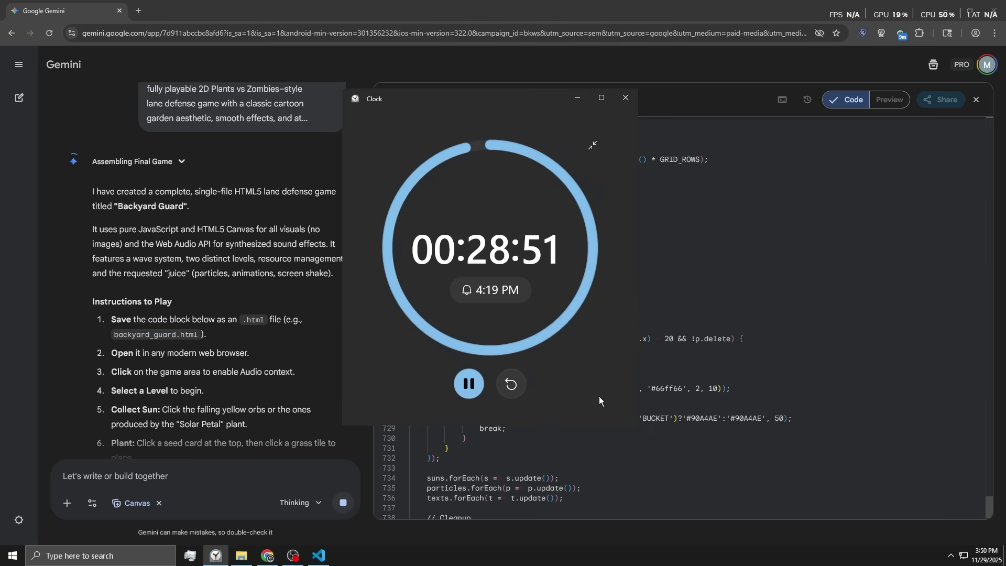
{"action": "left_click_drag", "start_coordinate": [598, 396], "coordinate": [937, 453]}
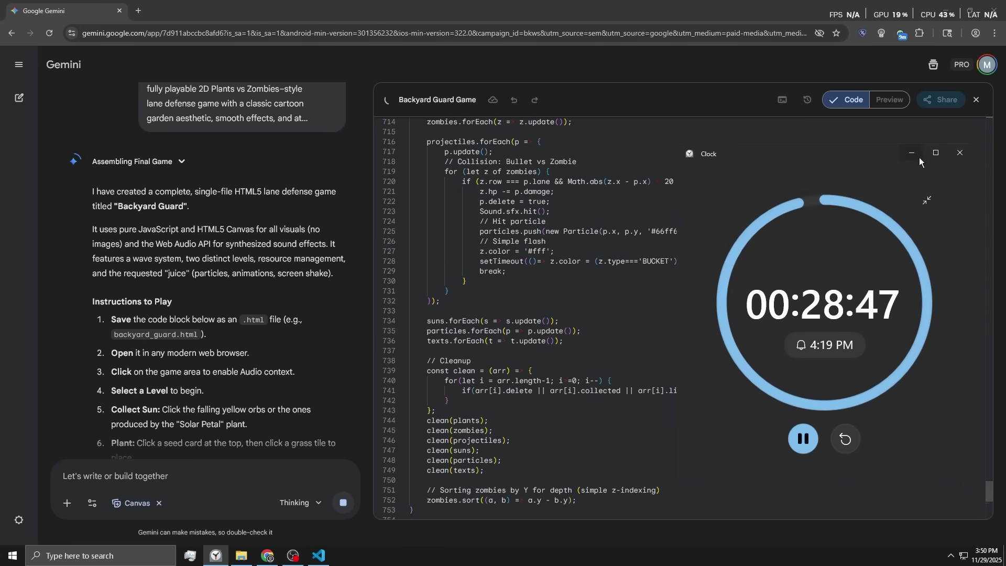
{"action": "left_click", "coordinate": [914, 154]}
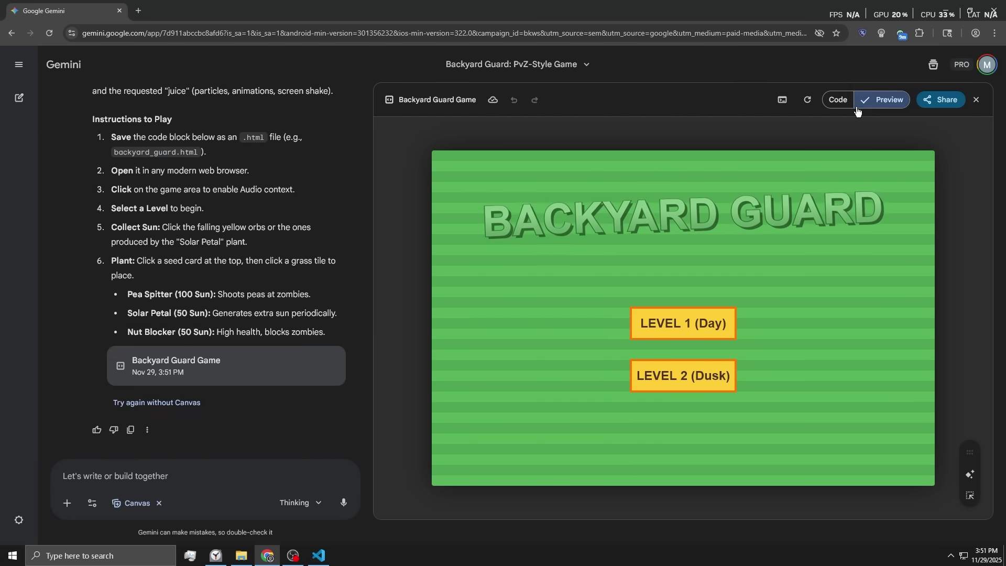
Copy the full Backyard Guard code from Canvas into the empty pvz gemini.html file in VS Code
{"action": "left_click", "coordinate": [843, 102]}
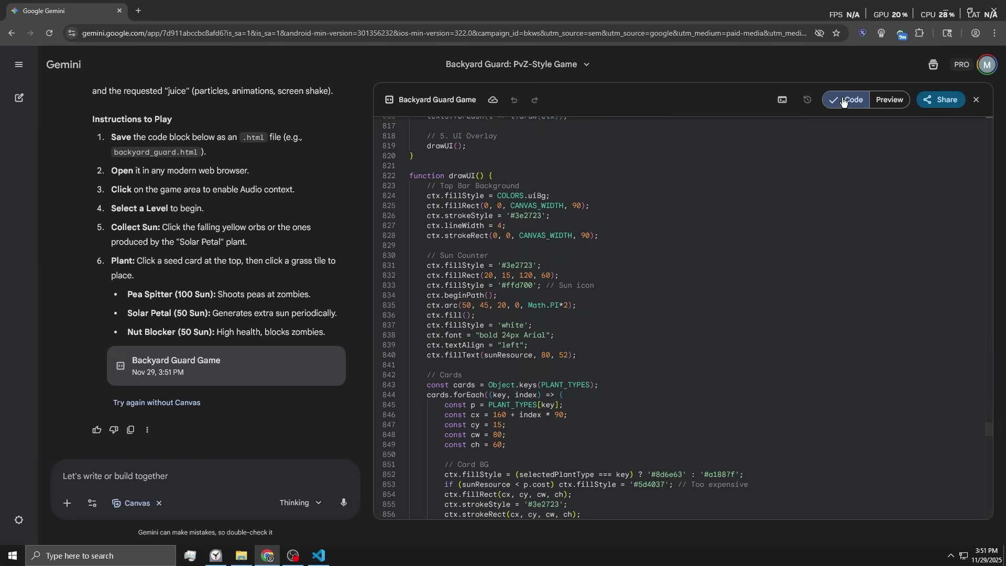
{"action": "scroll", "coordinate": [568, 341], "scroll_direction": "down", "scroll_amount": 2}
{"action": "left_click", "coordinate": [538, 309]}
{"action": "key", "text": "ctrl+a"}
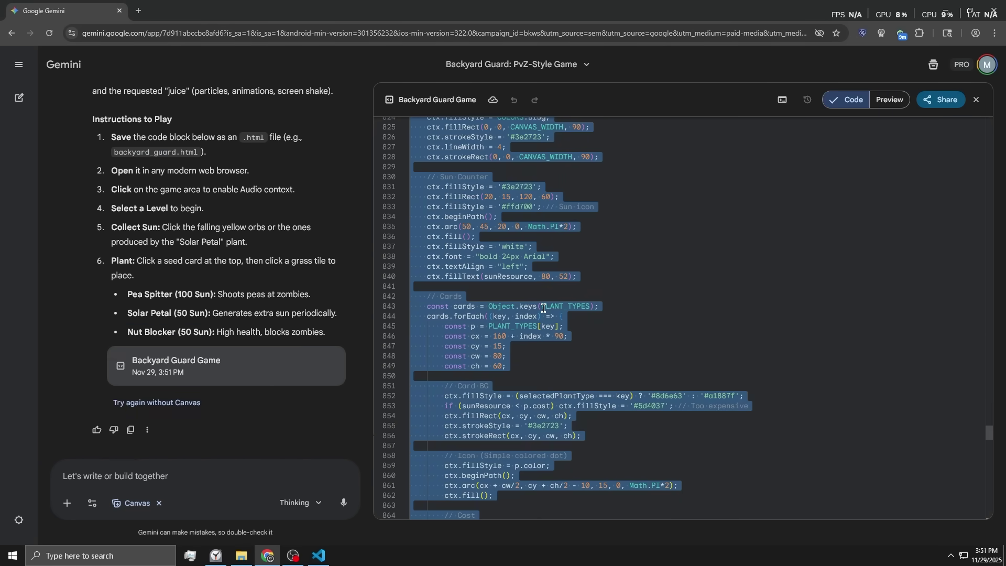
{"action": "key", "text": "alt+Tab"}
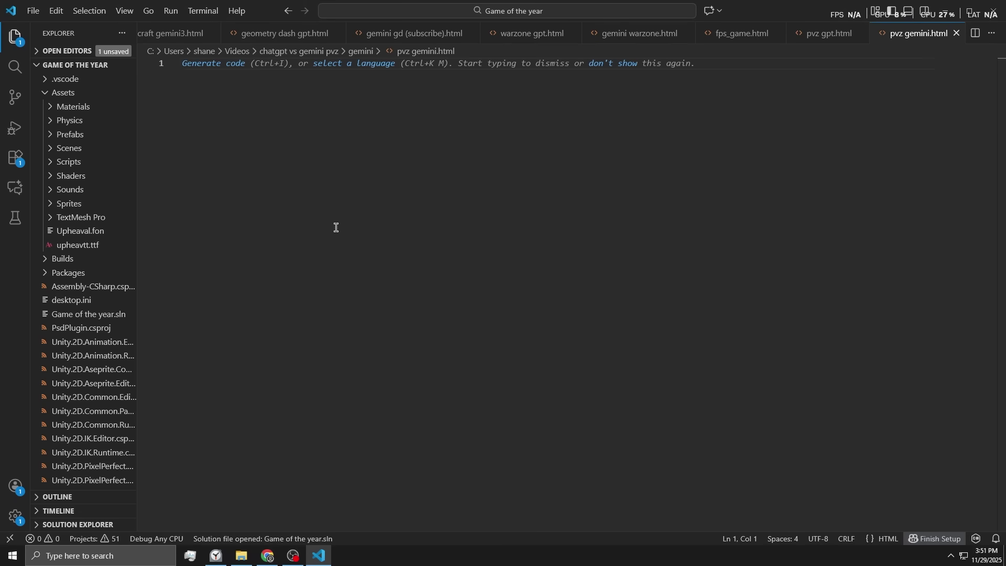
{"action": "key", "text": "ctrl+v"}
Open the pvz gemini file in the browser and playtest Level 1 (Day), collecting falling suns
{"action": "key", "text": "alt+Tab"}
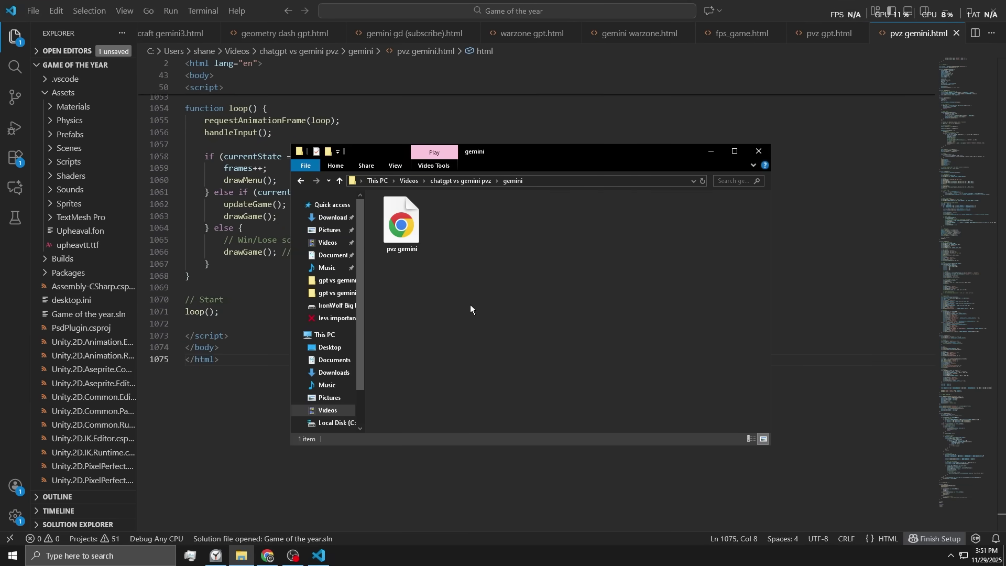
{"action": "double_click", "coordinate": [411, 243]}
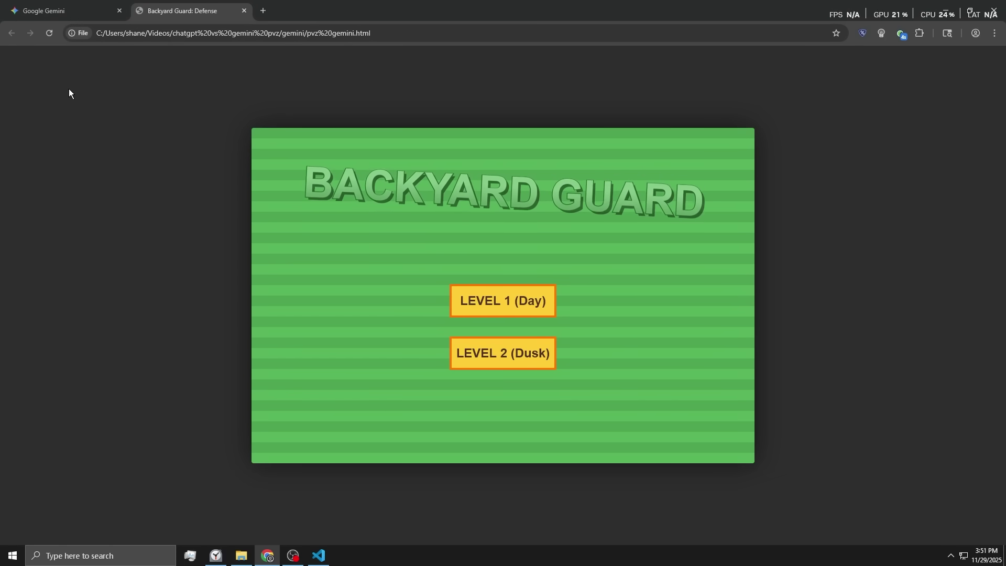
{"action": "left_click", "coordinate": [503, 300]}
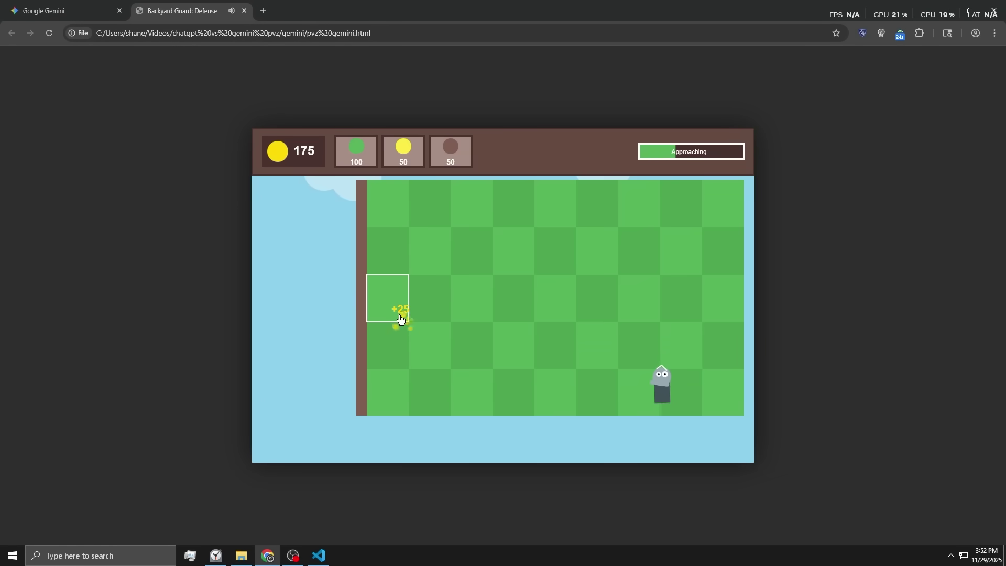
{"action": "left_click", "coordinate": [491, 423]}
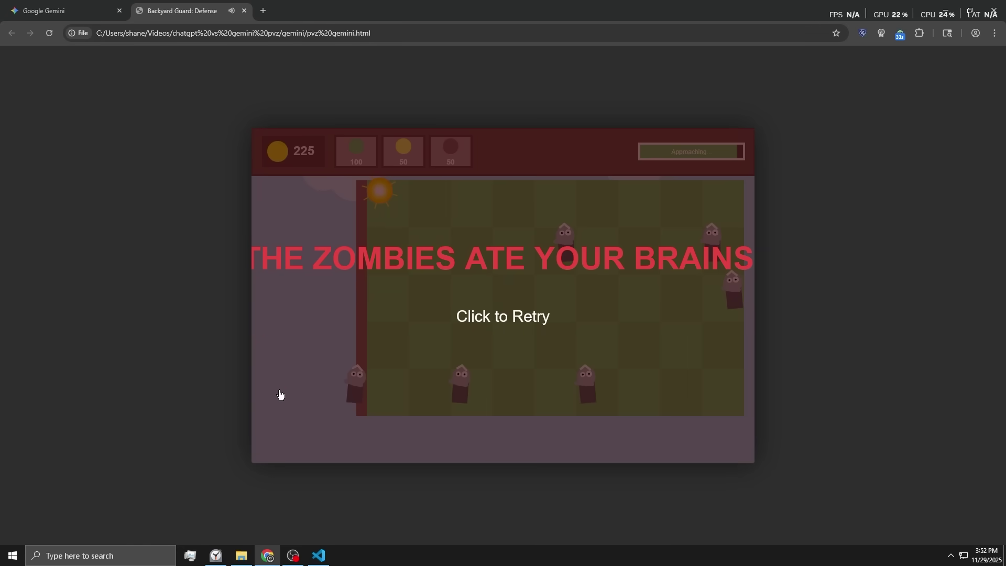
Playtest Level 2 (Dusk), placing a 100-sun shooter in the second row's first column and targeting the bottom row's first tile
{"action": "left_click", "coordinate": [463, 381]}
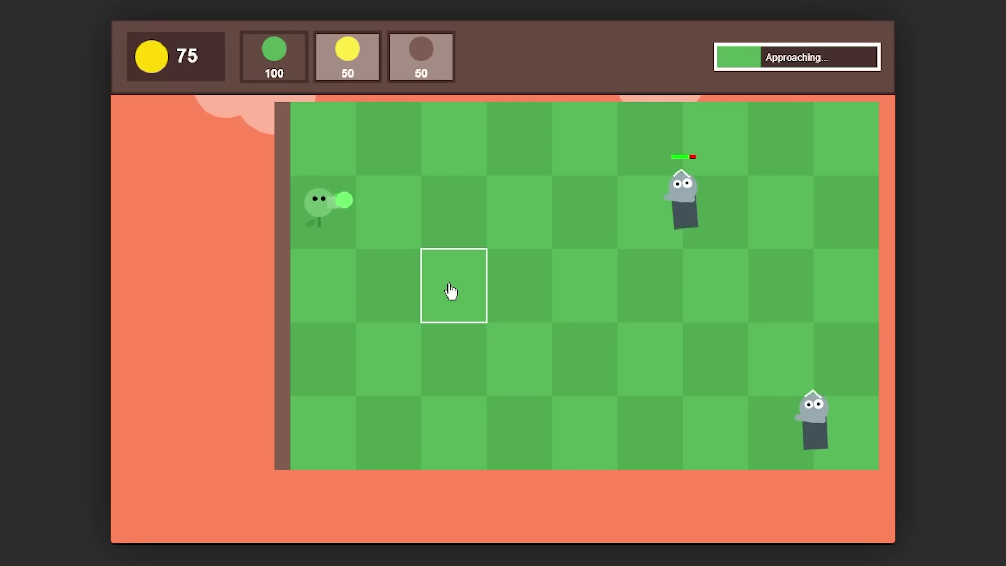
{"action": "left_click", "coordinate": [489, 366]}
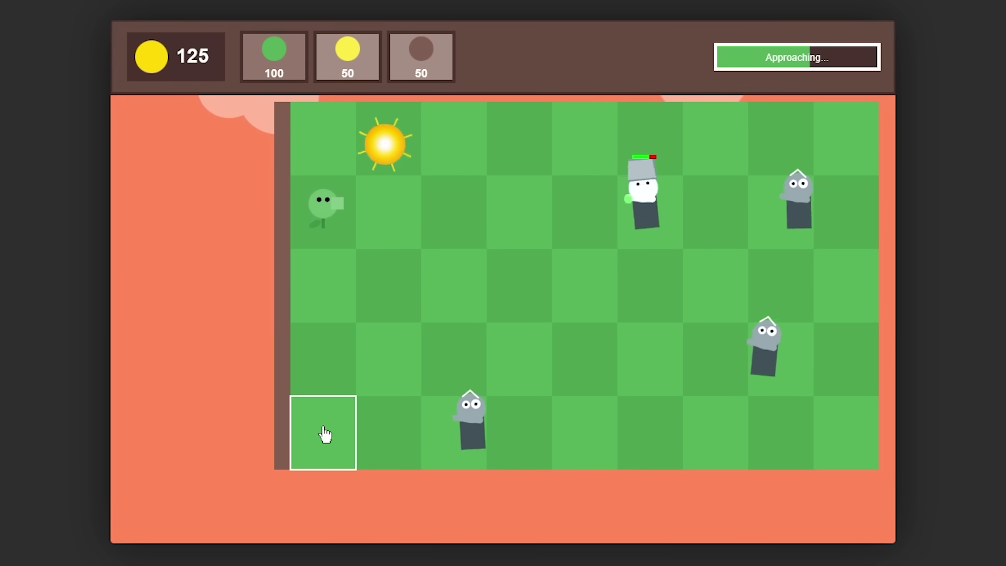
{"action": "left_click", "coordinate": [325, 433]}
{"action": "left_click", "coordinate": [384, 301]}
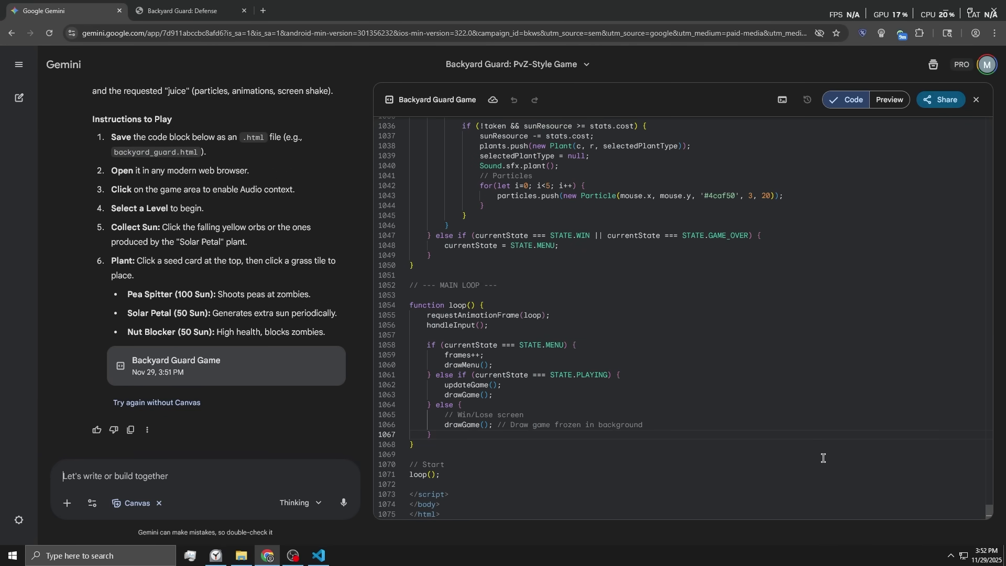
Send Gemini a follow-up with a game screenshot, asking to make the game framerate independent and center the gameplay grid
{"action": "type", "text": "make the"}
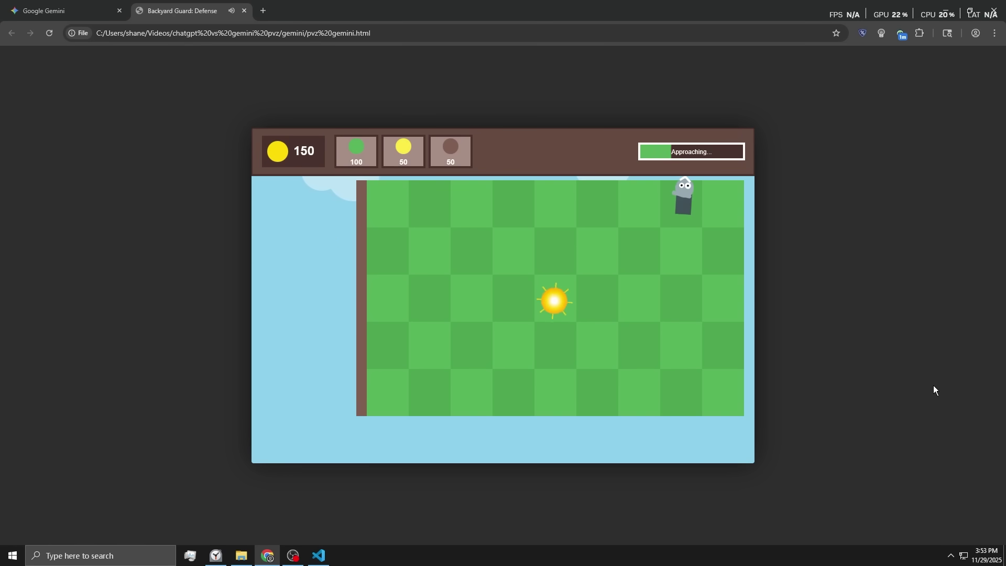
{"action": "key", "text": "super+shift+s"}
{"action": "left_click_drag", "start_coordinate": [252, 127], "coordinate": [363, 149]}
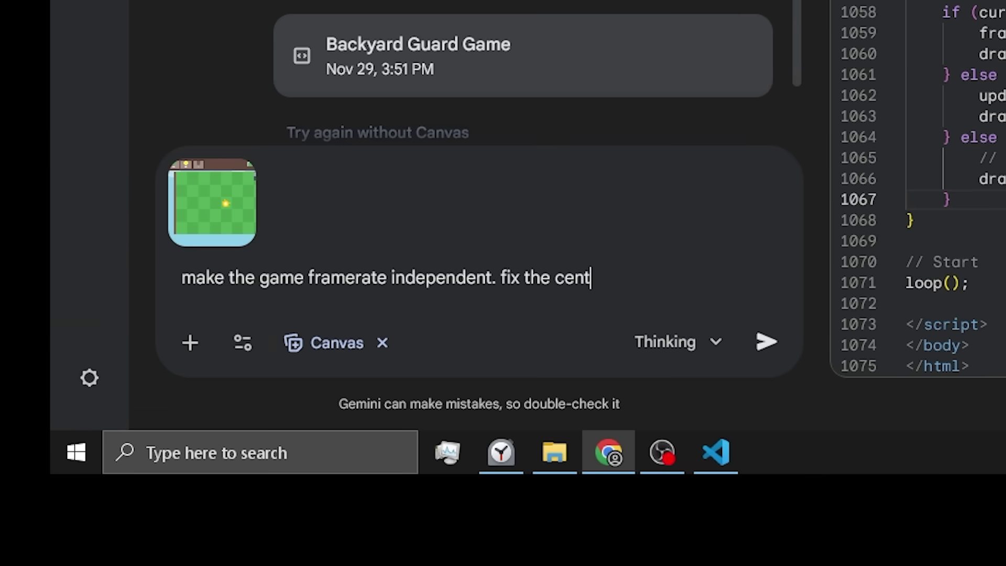
{"action": "type", "text": "game. the grid where the"}
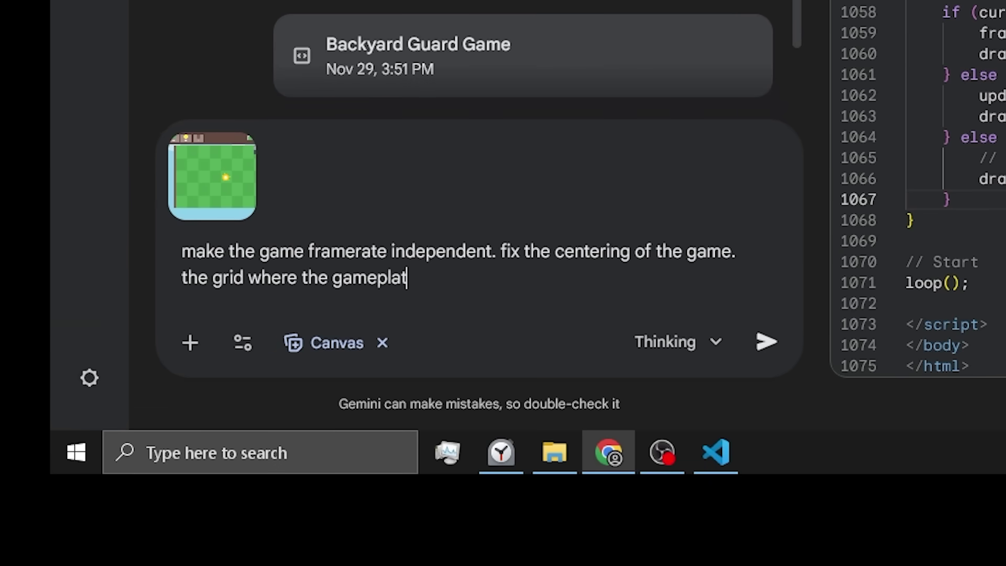
{"action": "type", "text": " gameplay takes place is more so in the top"}
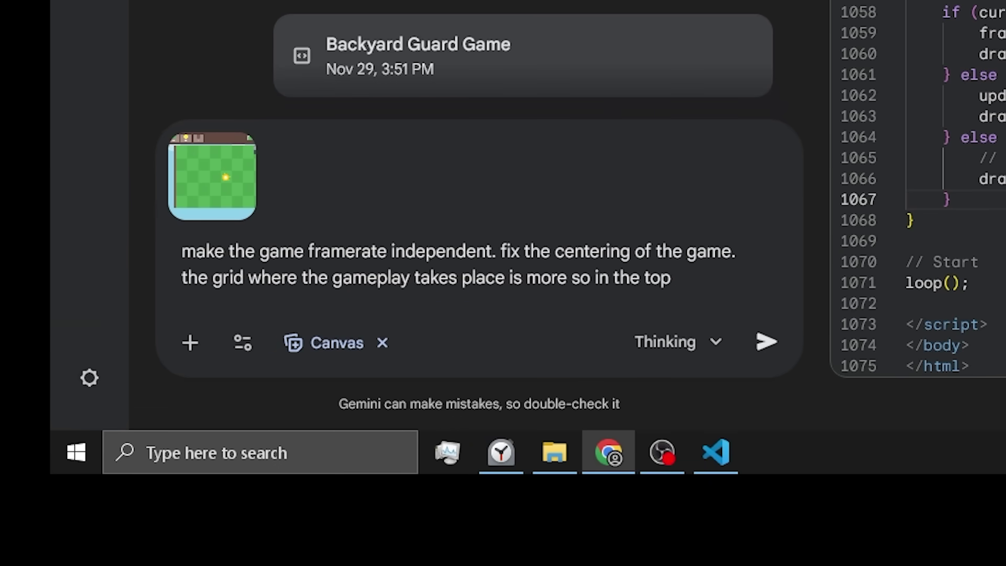
{"action": "type", "text": " right rather than centered. it should be centered."}
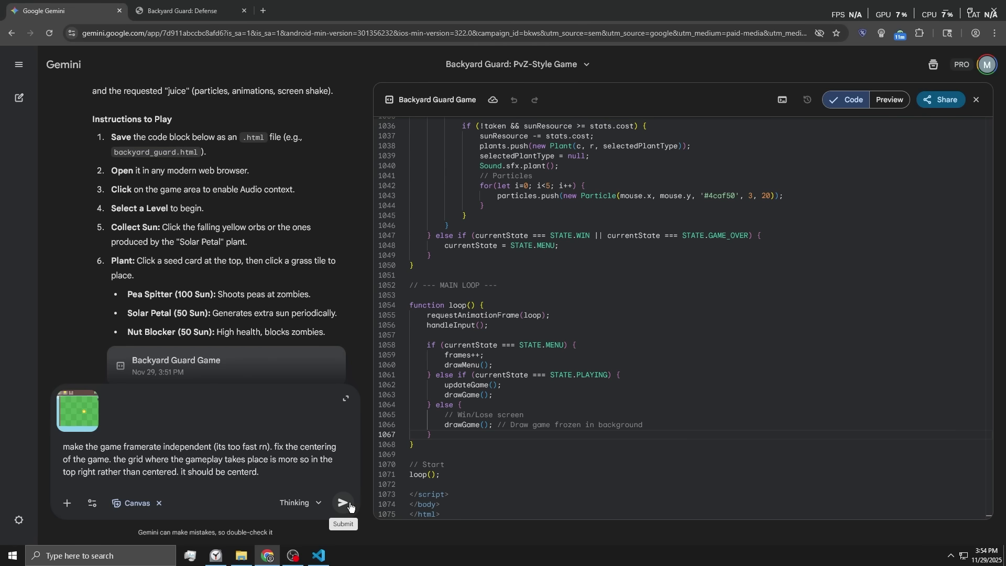
{"action": "left_click", "coordinate": [343, 377]}
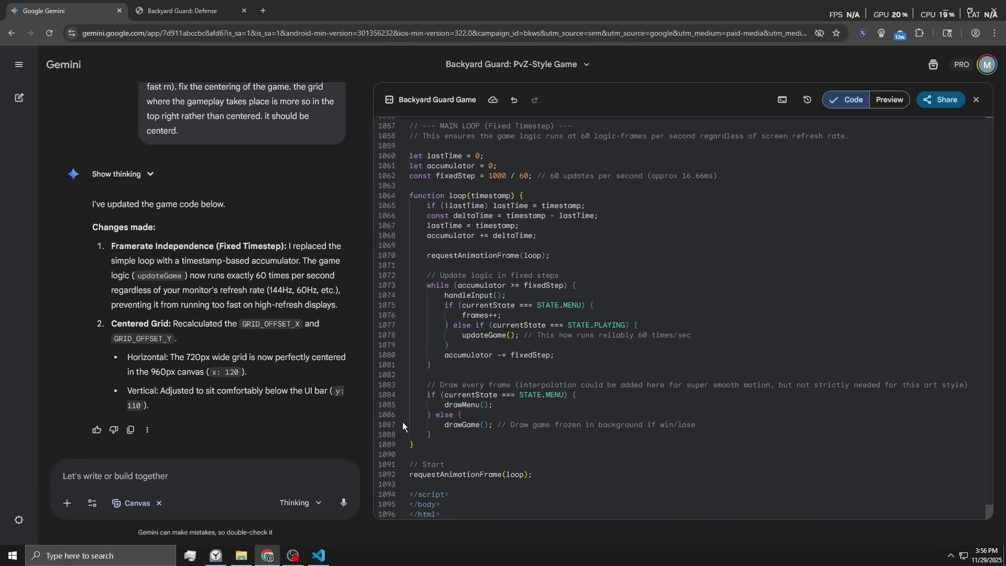
Replace the contents of pvz gemini.html in VS Code with the full updated code from Canvas and save the file
{"action": "left_click_drag", "start_coordinate": [473, 394], "coordinate": [577, 434]}
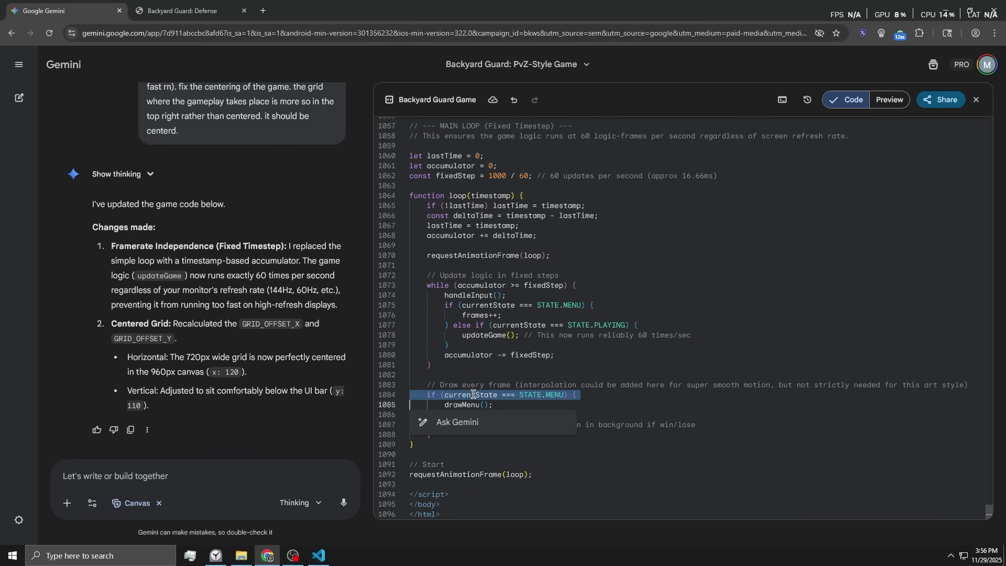
{"action": "key", "text": "ctrl+a"}
{"action": "key", "text": "ctrl+c"}
{"action": "left_click", "coordinate": [319, 556]}
{"action": "key", "text": "ctrl+a"}
{"action": "key", "text": "ctrl+v"}
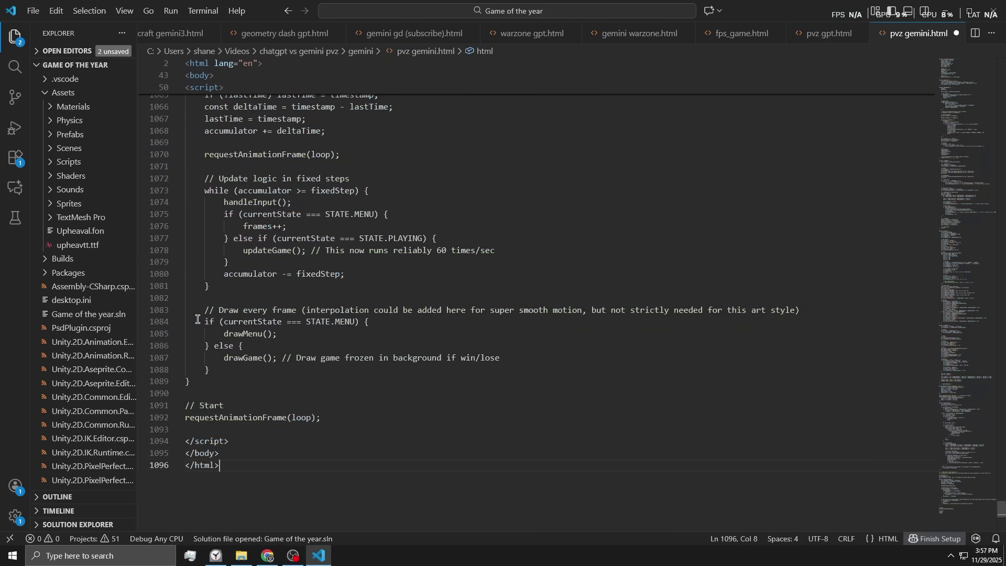
{"action": "scroll", "coordinate": [254, 427], "scroll_direction": "down", "scroll_amount": 2}
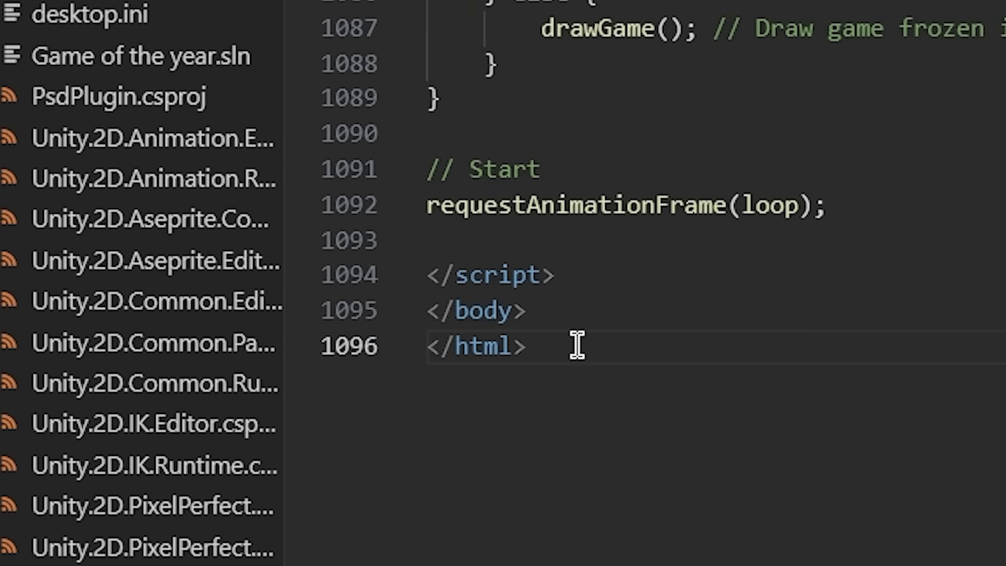
{"action": "key", "text": "ctrl+a"}
{"action": "key", "text": "Up"}
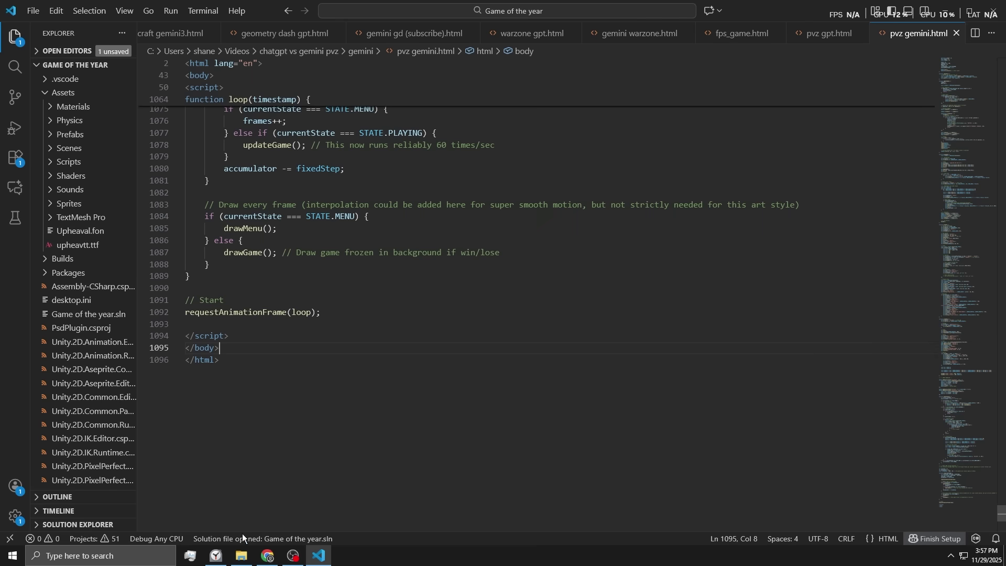
Open the updated pvz gemini file in the browser and start Level 1 (Day), collecting falling suns
{"action": "left_click", "coordinate": [242, 555]}
{"action": "double_click", "coordinate": [405, 227]}
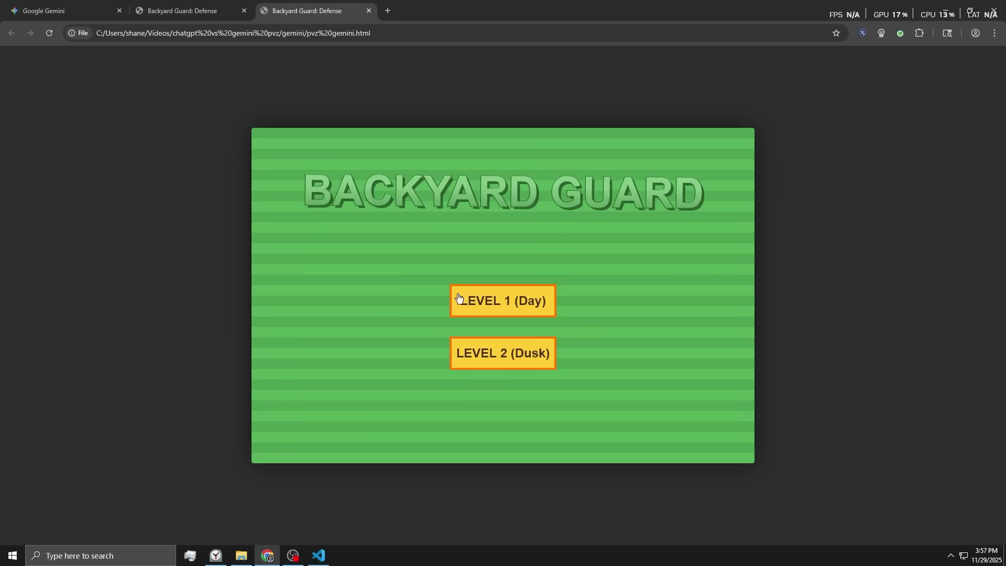
{"action": "left_click", "coordinate": [468, 346]}
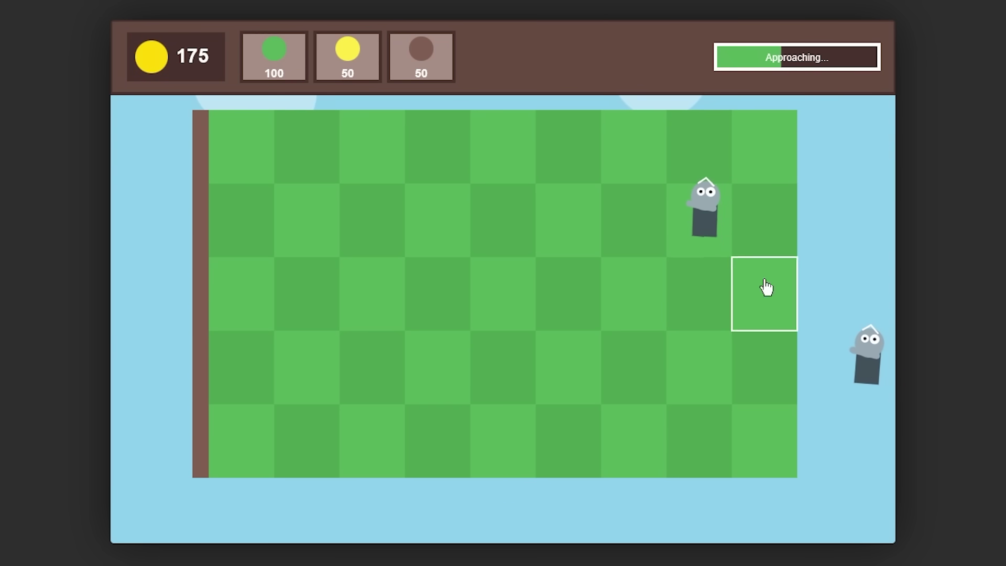
{"action": "left_click", "coordinate": [534, 157]}
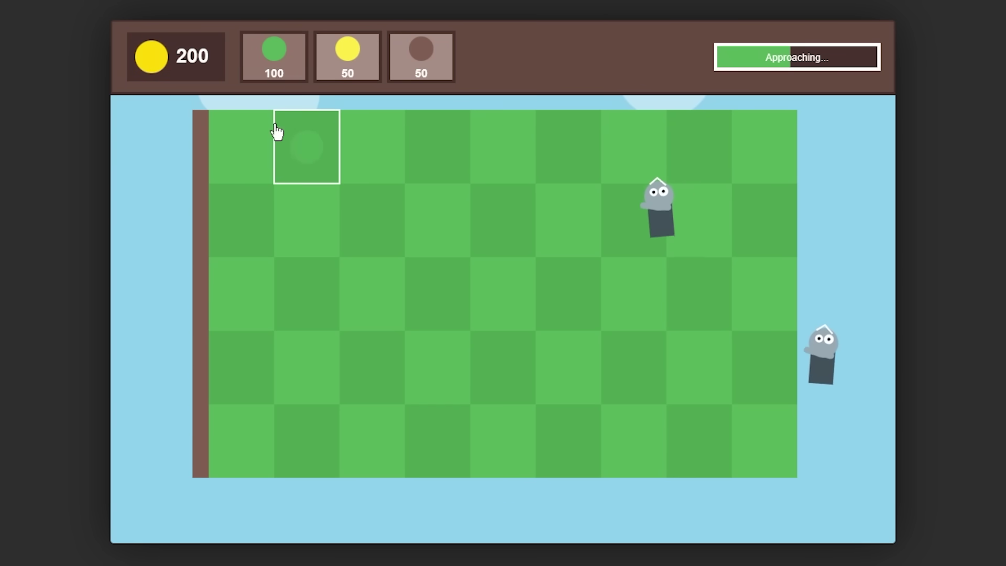
Place the 100-sun shooter and brown 50-sun blocker in the second row's first and fourth columns, and the yellow 50-sun plant in the top-left tile
{"action": "left_click", "coordinate": [353, 74]}
{"action": "left_click", "coordinate": [267, 224]}
{"action": "left_click", "coordinate": [420, 52]}
{"action": "left_click", "coordinate": [438, 220]}
{"action": "left_click", "coordinate": [494, 254]}
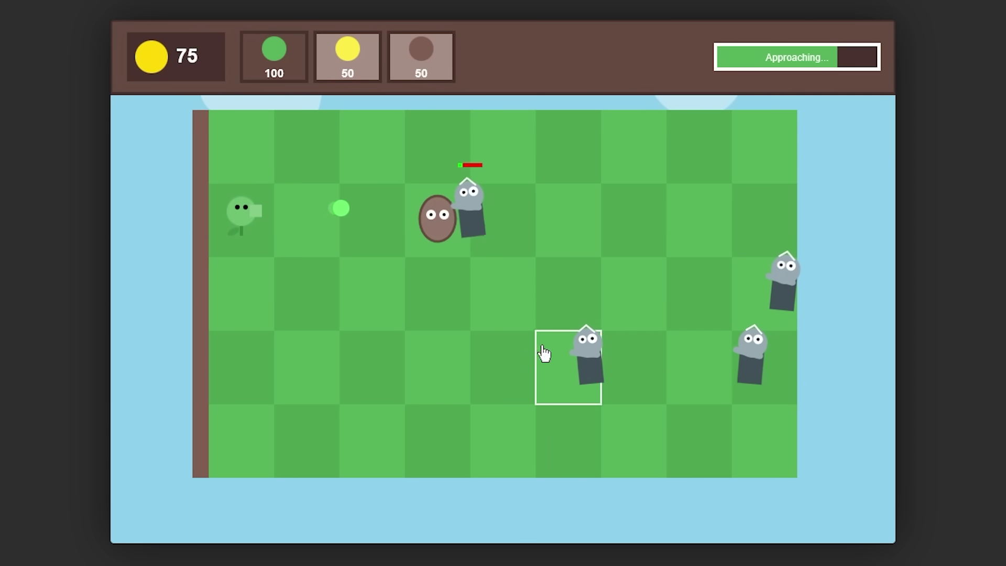
{"action": "left_click", "coordinate": [340, 68]}
{"action": "left_click", "coordinate": [241, 146]}
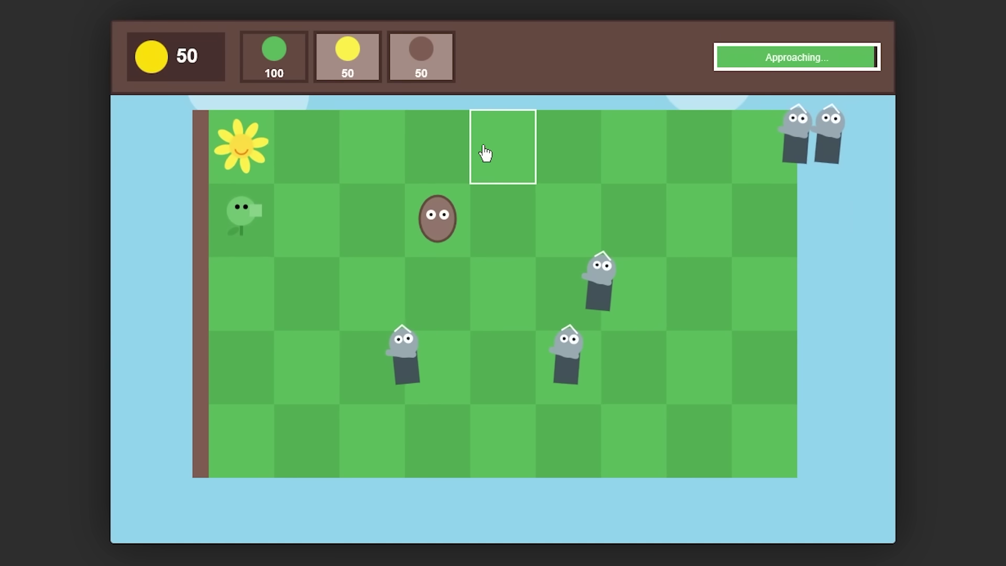
Place the brown 50-sun blocker in the fourth row's first column and collect the falling suns
{"action": "left_click", "coordinate": [422, 60]}
{"action": "left_click", "coordinate": [557, 118]}
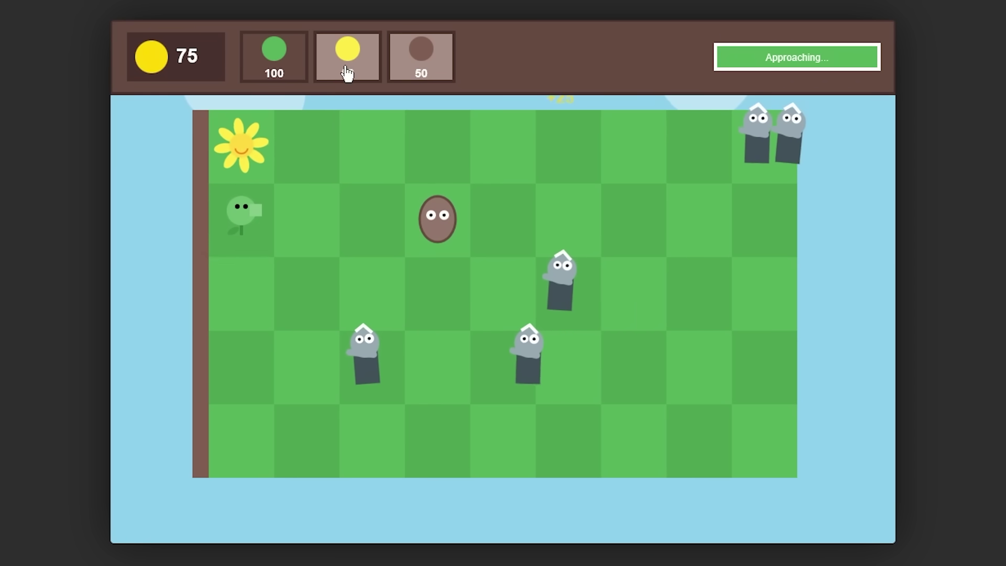
{"action": "left_click", "coordinate": [241, 366]}
{"action": "left_click", "coordinate": [568, 148]}
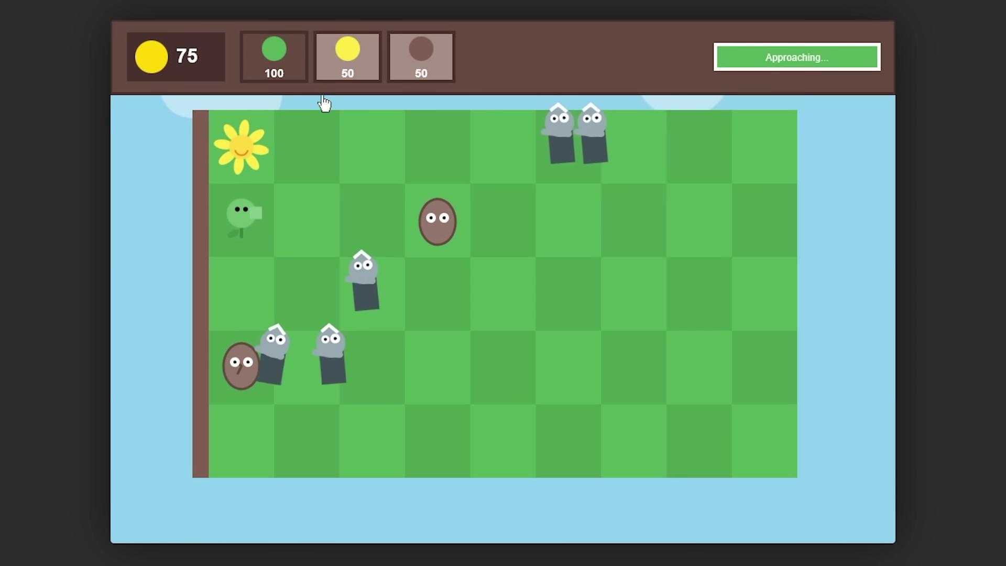
Collect the top-left plant's sun and place the green 100-sun shooter in the top row's second column
{"action": "left_click", "coordinate": [242, 159]}
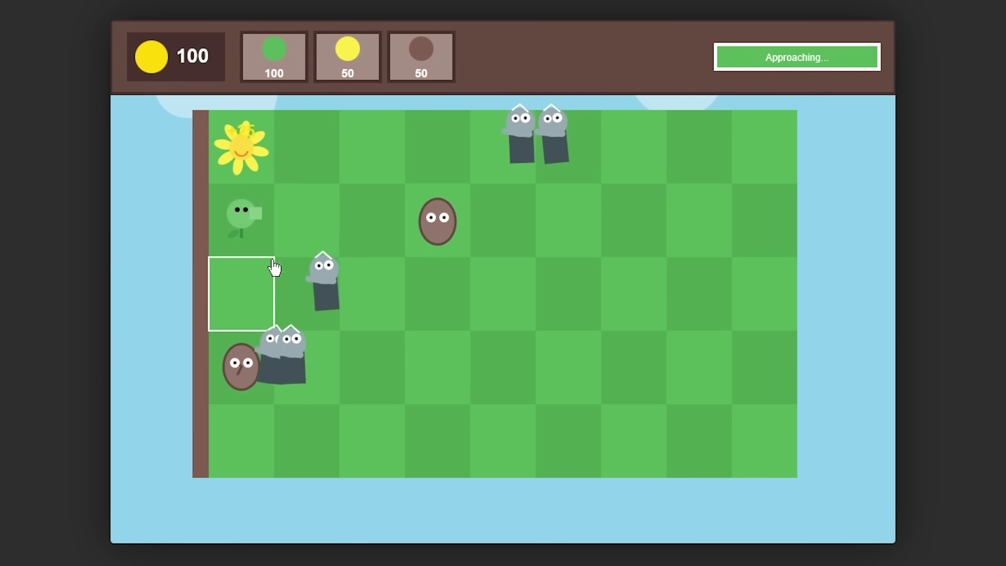
{"action": "left_click", "coordinate": [286, 81]}
{"action": "left_click", "coordinate": [304, 144]}
{"action": "left_click", "coordinate": [467, 158]}
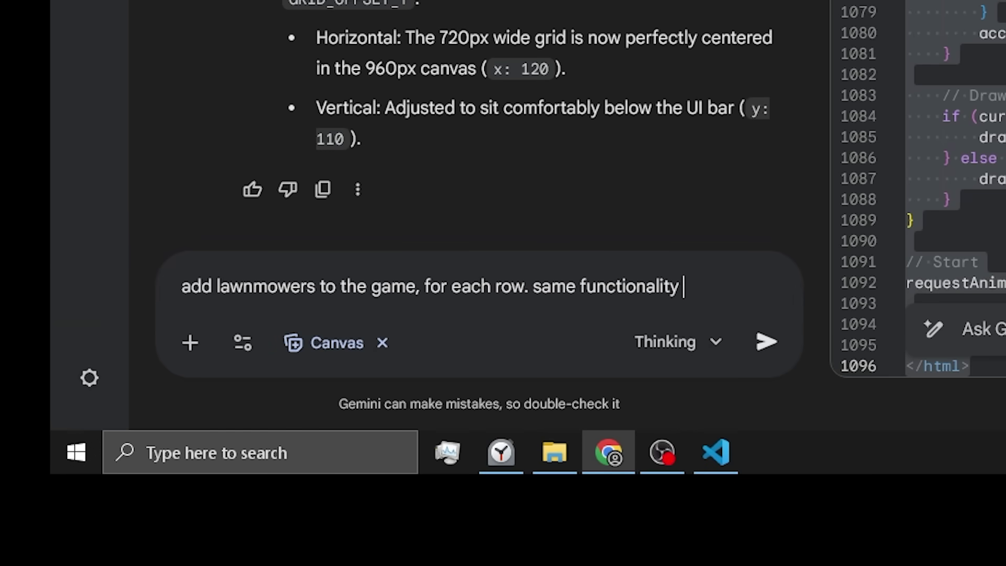
Ask Gemini to add lawnmowers with the same functionality for each row of the game
{"action": "type", "text": ". more de"}
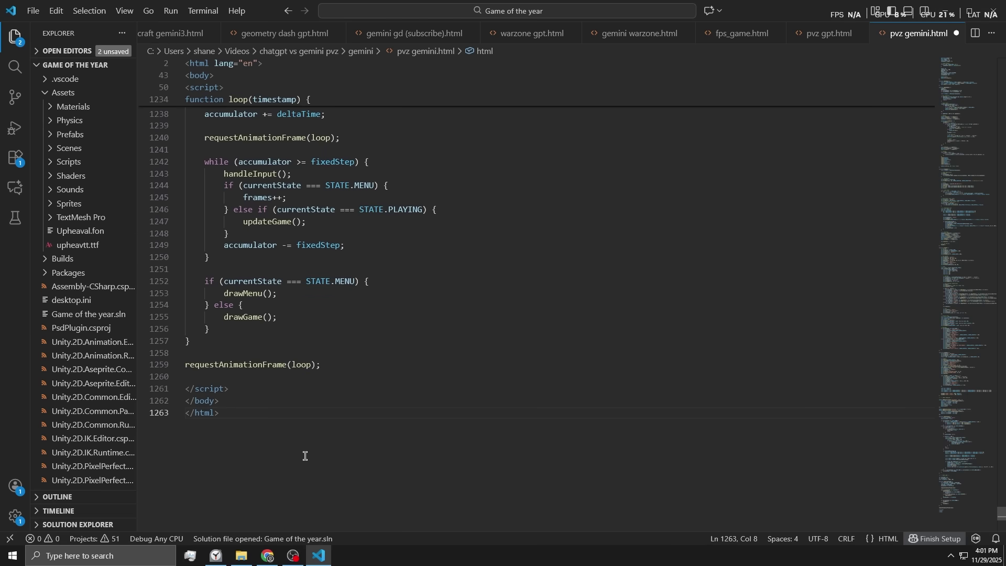
Open the updated pvz gemini file in the browser and plant a 50-sun sunflower in the top-left tile
{"action": "left_click", "coordinate": [241, 555]}
{"action": "double_click", "coordinate": [397, 233]}
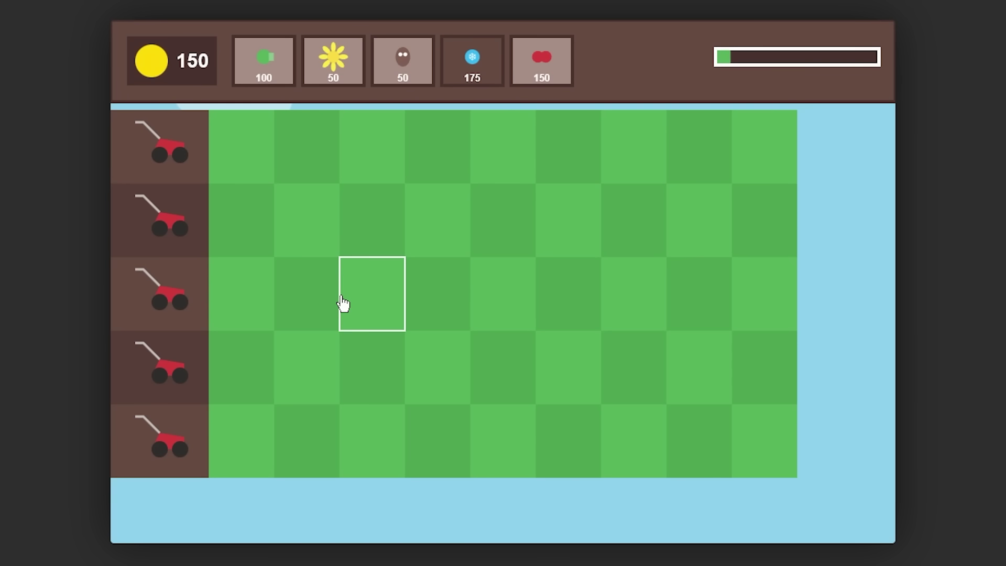
{"action": "left_click", "coordinate": [333, 59]}
{"action": "left_click", "coordinate": [252, 153]}
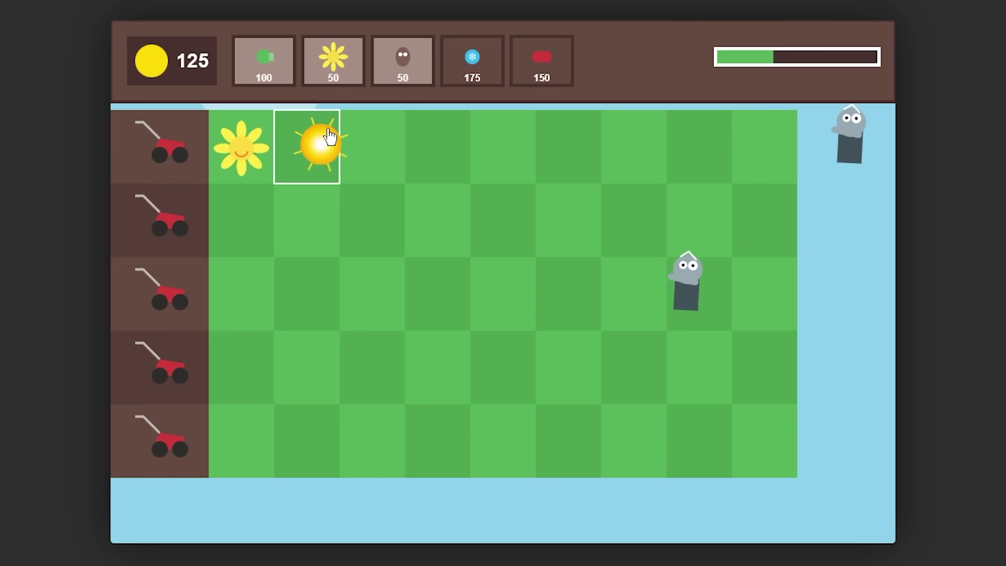
Collect the falling suns and place the blue 175-sun frost shooter in the third row's first column
{"action": "left_click", "coordinate": [321, 142]}
{"action": "left_click", "coordinate": [472, 58]}
{"action": "left_click", "coordinate": [252, 293]}
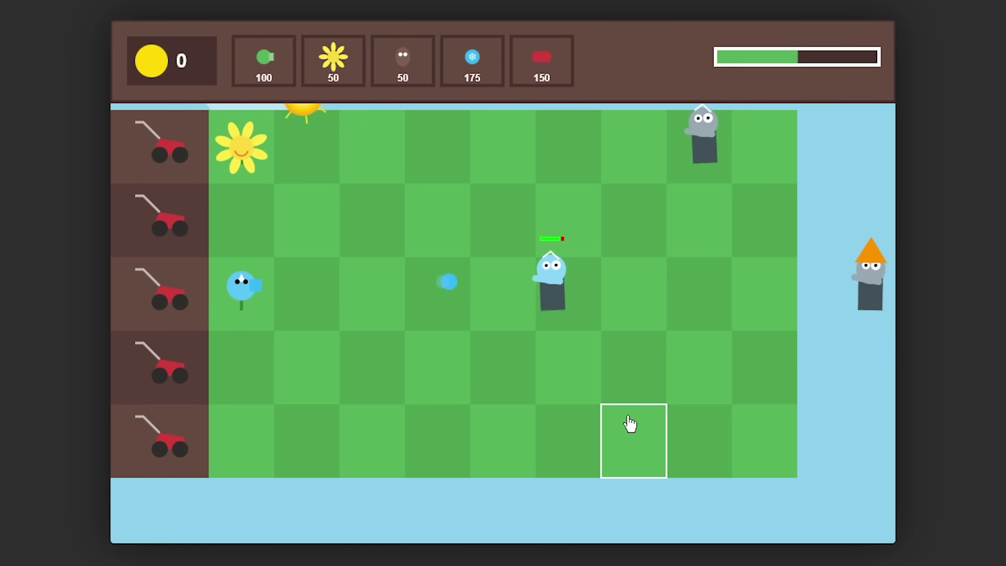
{"action": "left_click", "coordinate": [288, 253]}
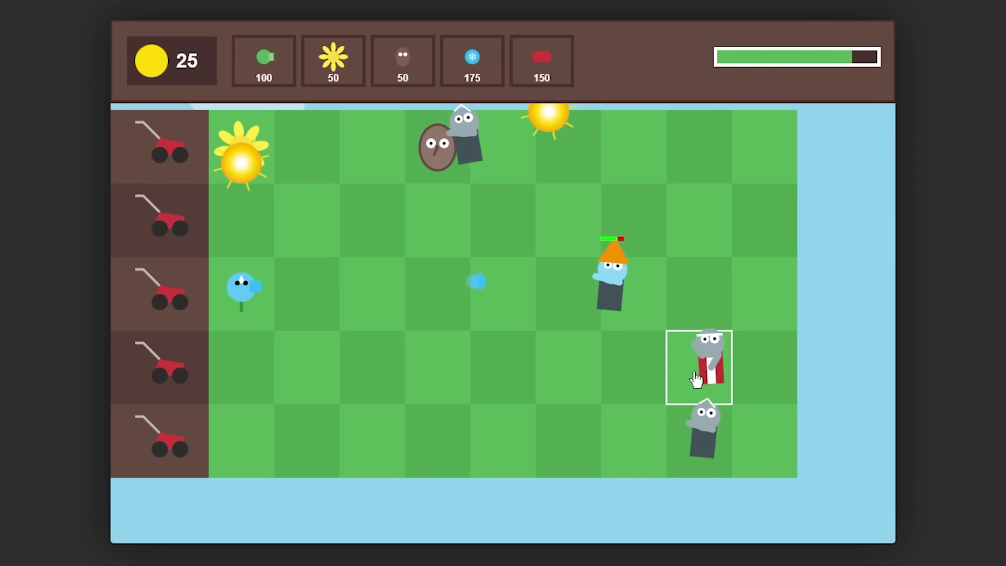
Collect two suns and place the brown 50-sun blocker in the fourth row's third column
{"action": "left_click", "coordinate": [549, 119]}
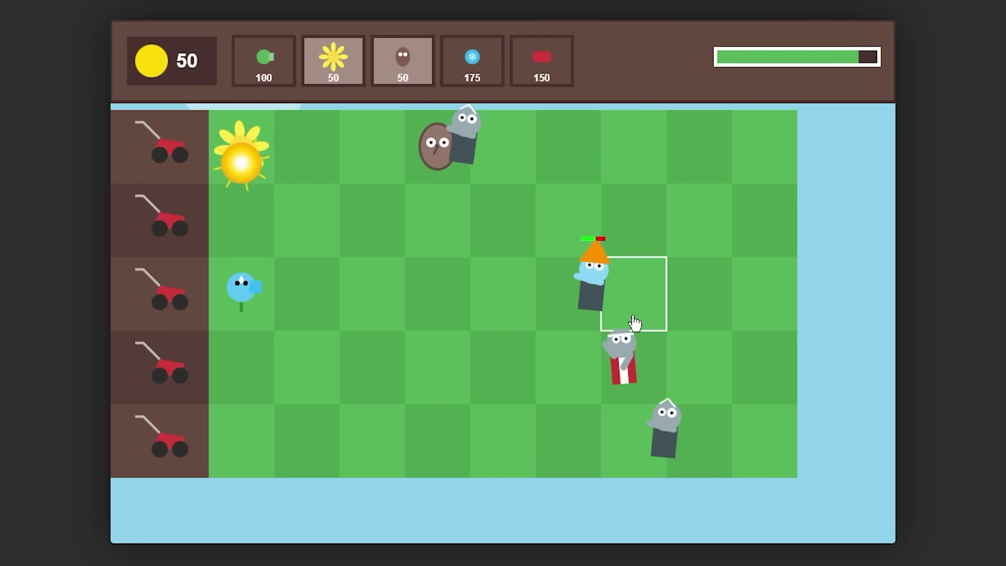
{"action": "left_click", "coordinate": [244, 168]}
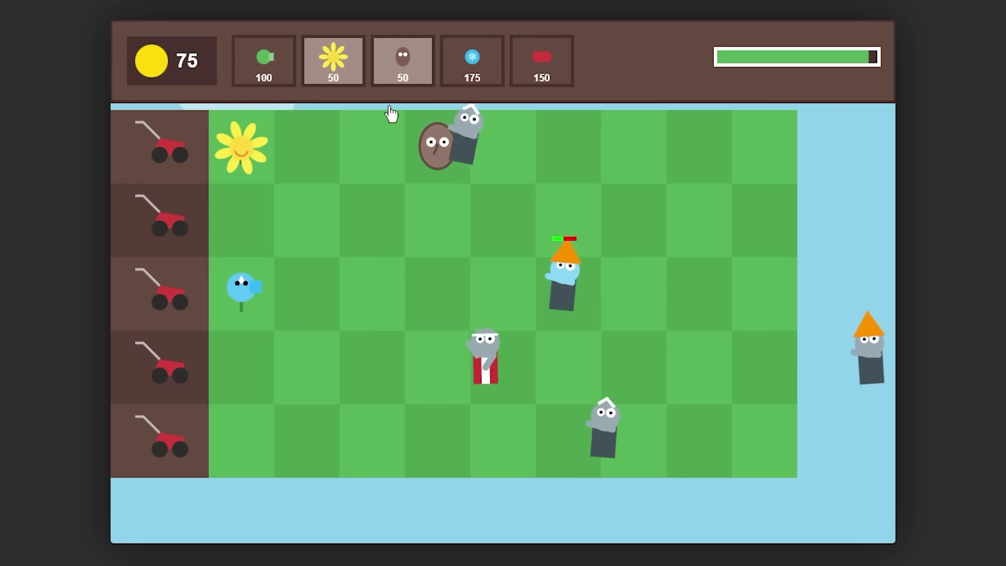
{"action": "left_click", "coordinate": [402, 62]}
{"action": "left_click", "coordinate": [372, 366]}
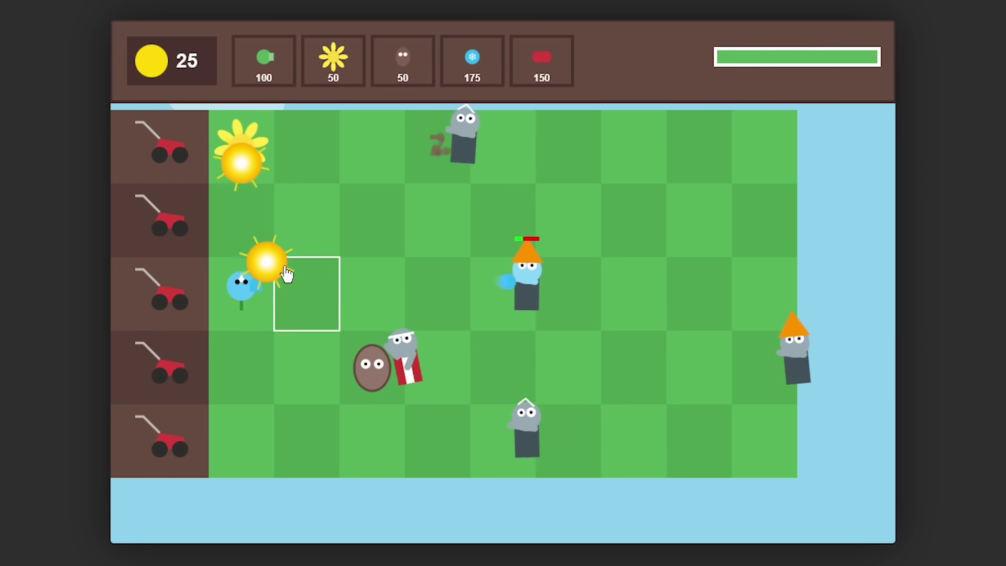
Collect the remaining suns and replant a 50-sun sunflower in the top-left tile
{"action": "left_click", "coordinate": [266, 261]}
{"action": "left_click", "coordinate": [242, 167]}
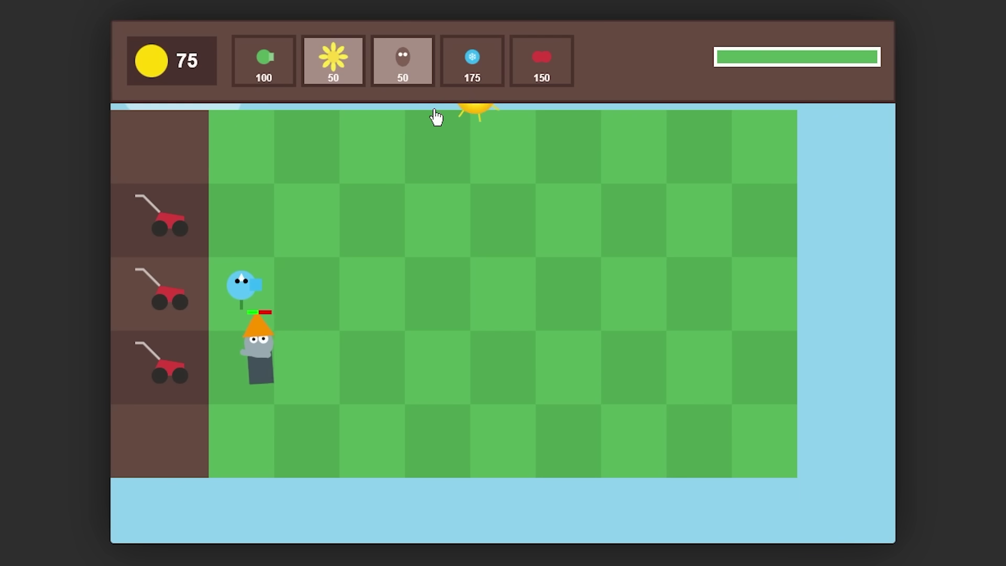
{"action": "left_click", "coordinate": [475, 178]}
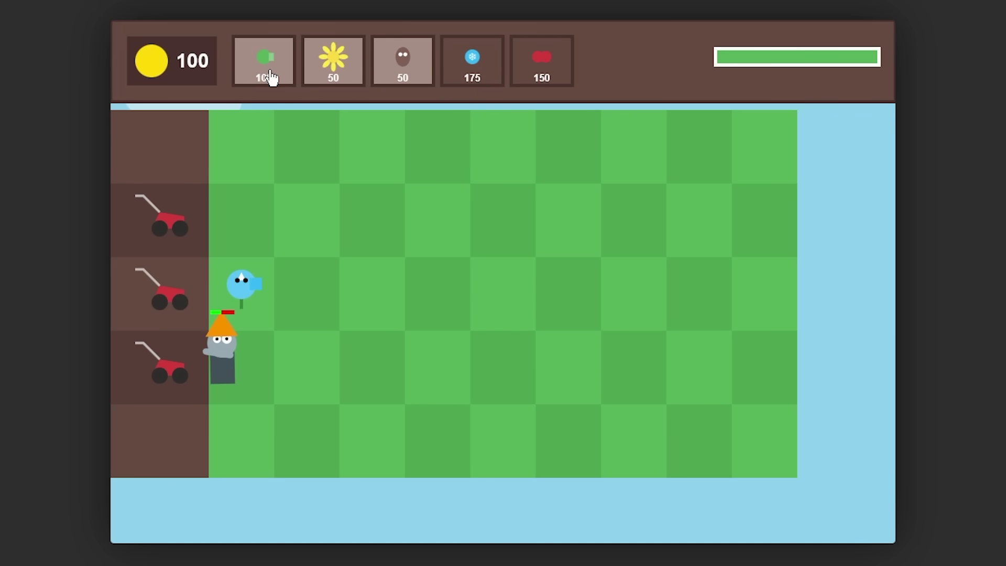
{"action": "left_click", "coordinate": [342, 65]}
{"action": "left_click", "coordinate": [256, 160]}
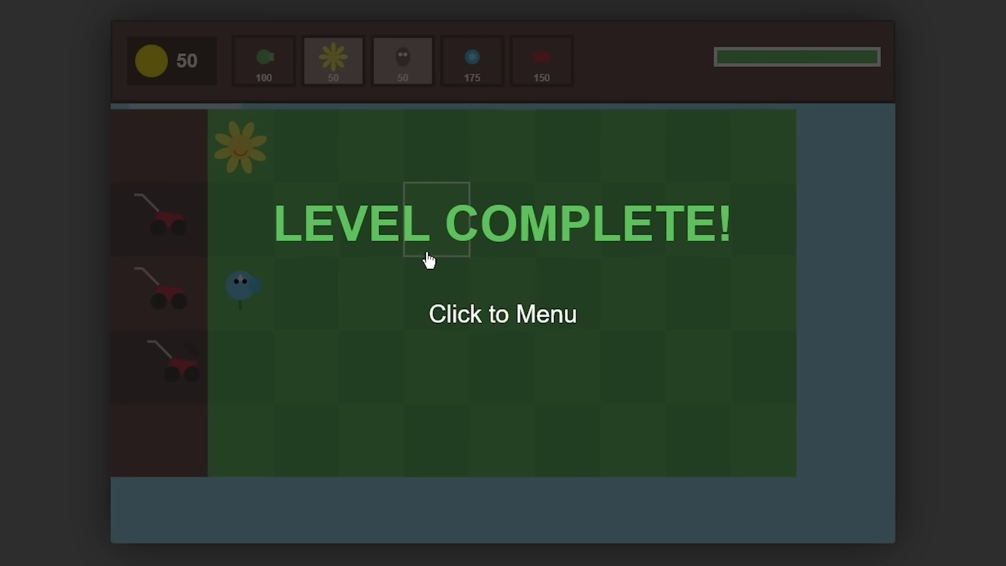
Return to the game menu, start Level 2 (Dusk), and plant sunflowers in the first column's top three tiles
{"action": "left_click", "coordinate": [455, 303]}
{"action": "left_click", "coordinate": [580, 386]}
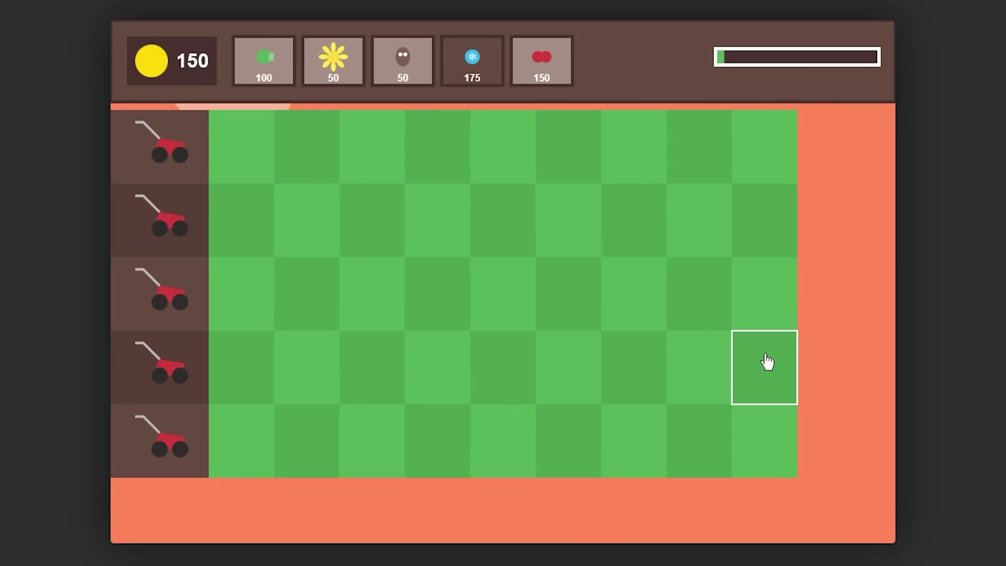
{"action": "left_click", "coordinate": [333, 60]}
{"action": "left_click", "coordinate": [241, 147]}
{"action": "left_click", "coordinate": [333, 60]}
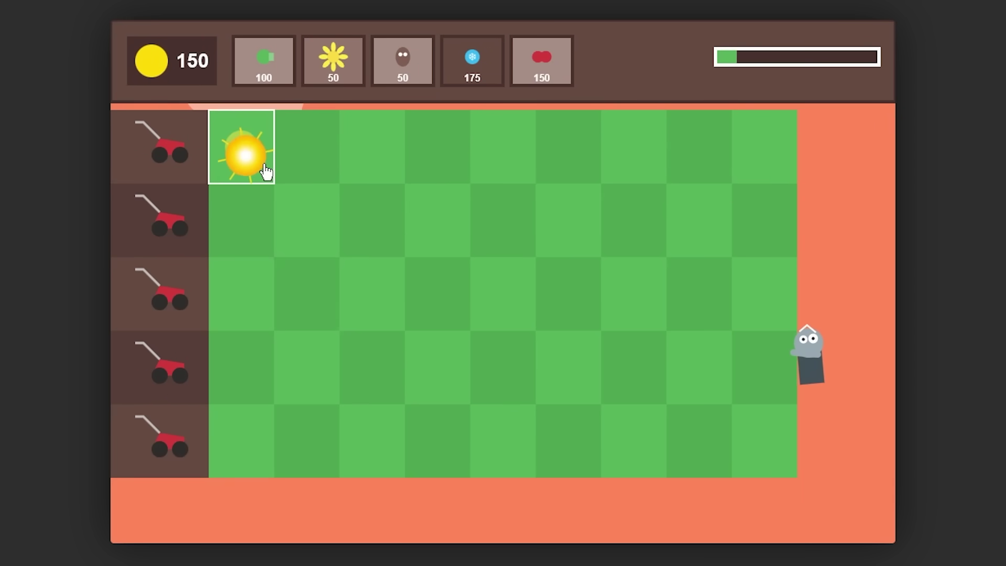
{"action": "left_click", "coordinate": [244, 233]}
{"action": "left_click", "coordinate": [337, 77]}
{"action": "left_click", "coordinate": [243, 278]}
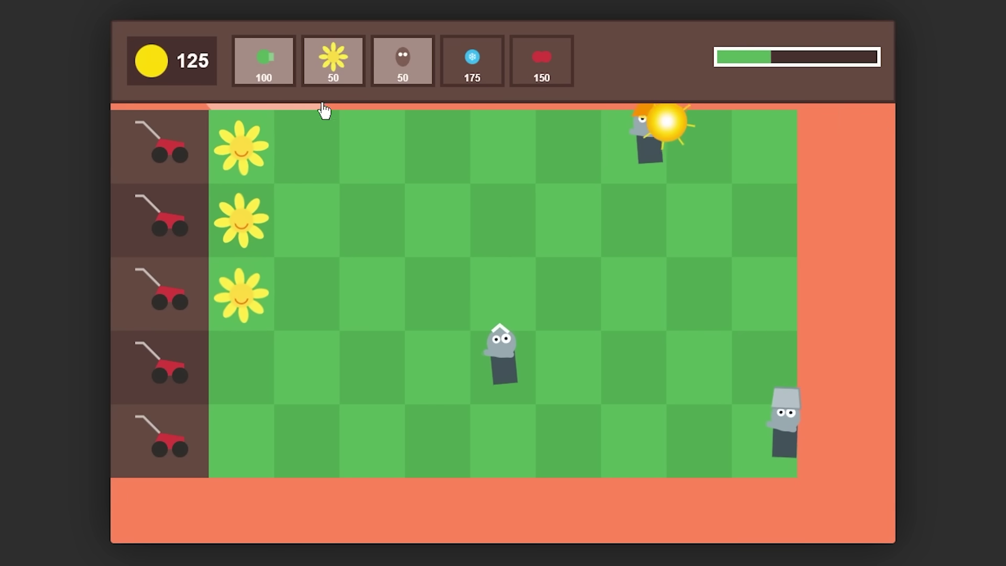
Collect the falling sun and plant a 50-sun sunflower in the second row's second column
{"action": "left_click", "coordinate": [662, 219]}
{"action": "left_click", "coordinate": [338, 81]}
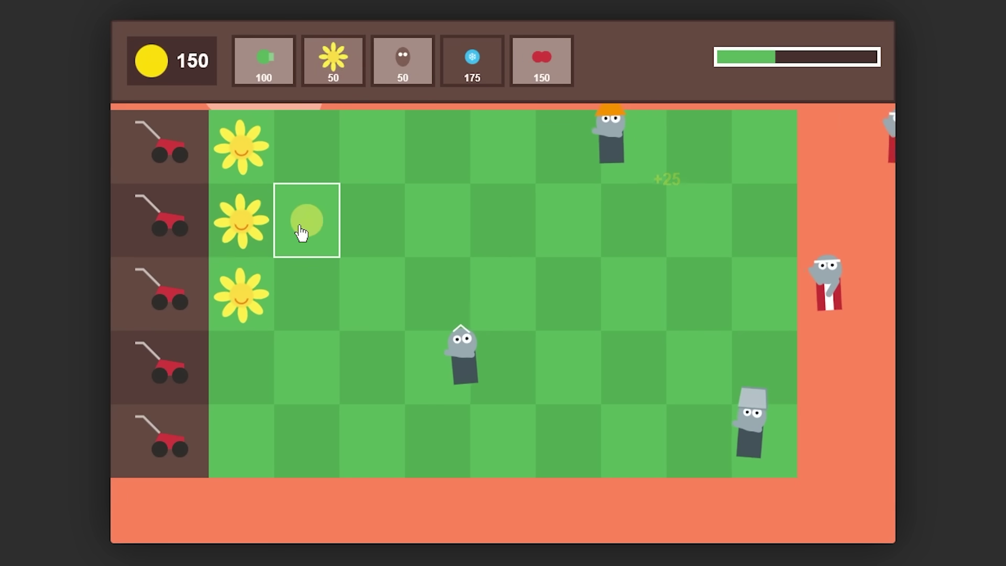
{"action": "left_click", "coordinate": [301, 228]}
{"action": "left_click", "coordinate": [330, 246]}
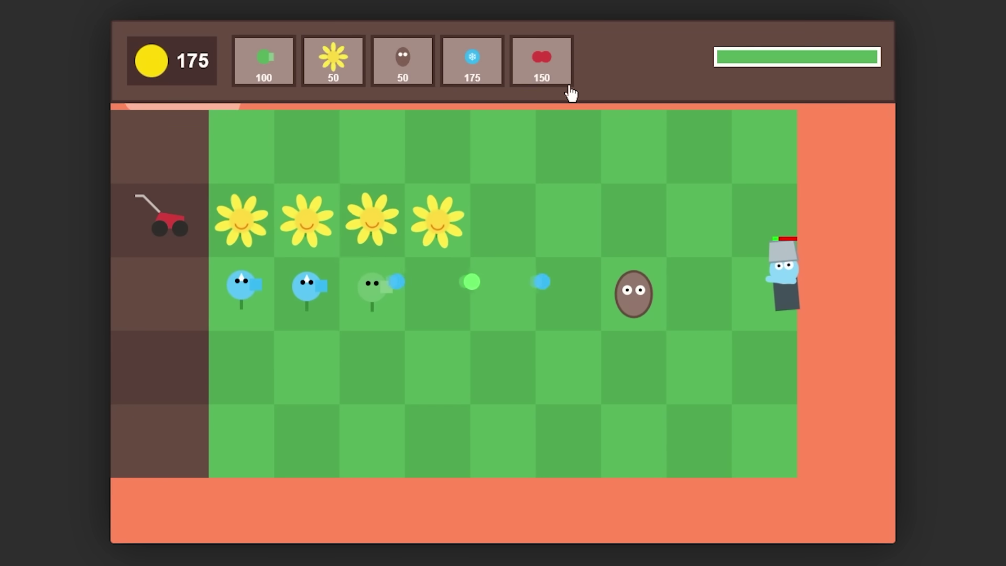
Collect the fourth sunflower's sun and place the red 150-sun cherry bomb in the third row's last column
{"action": "left_click", "coordinate": [434, 249]}
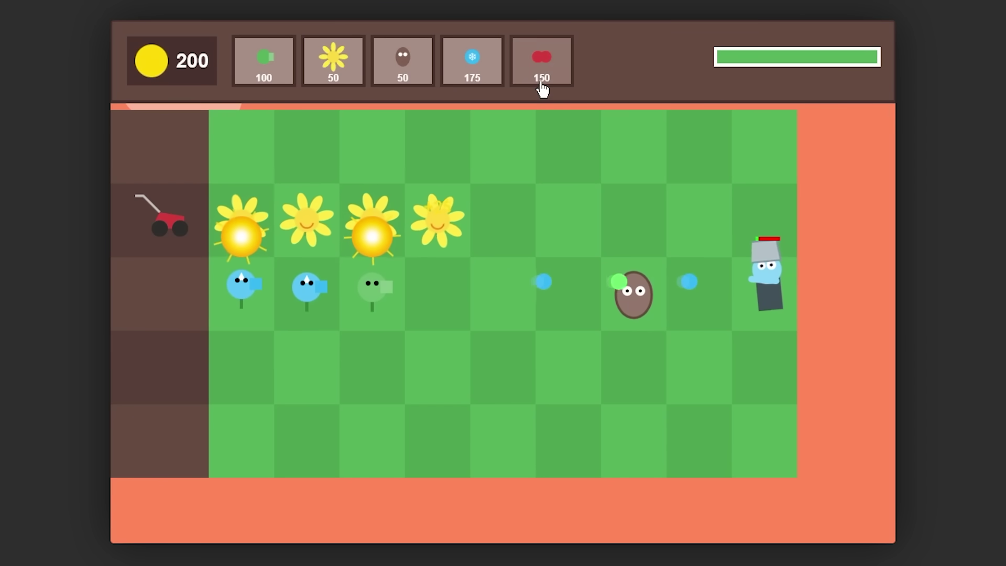
{"action": "left_click", "coordinate": [541, 61]}
{"action": "left_click", "coordinate": [744, 290]}
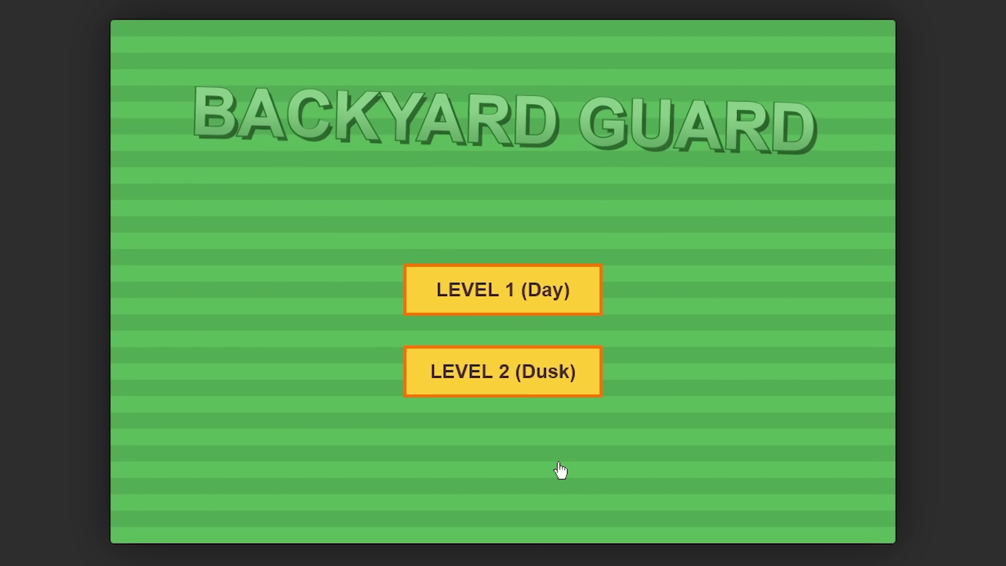
Ask Gemini to add 3 new levels with unique new plants and zombies, and more detailed sprites, especially for the zombies
{"action": "key", "text": "ctrl+1"}
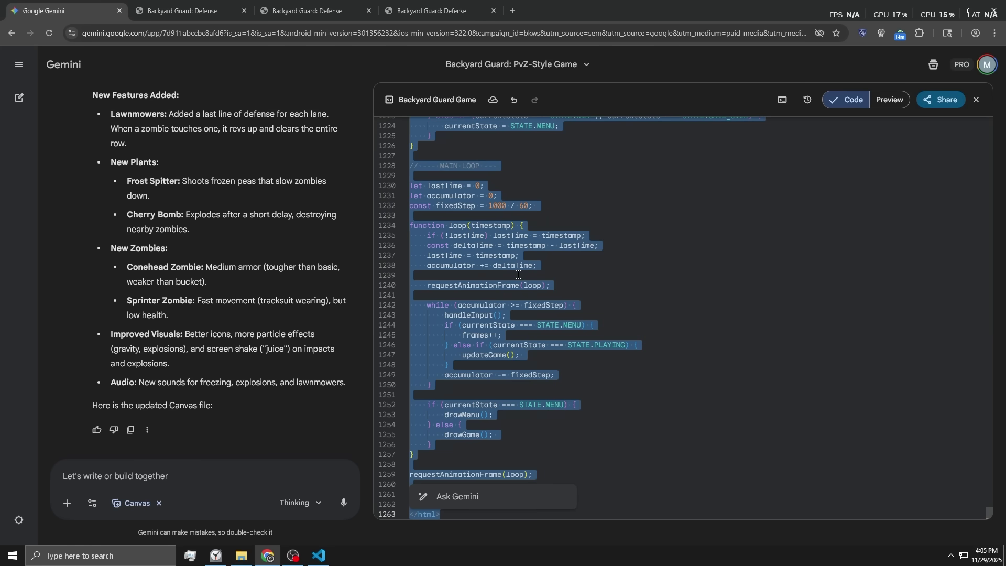
{"action": "left_click", "coordinate": [218, 477]}
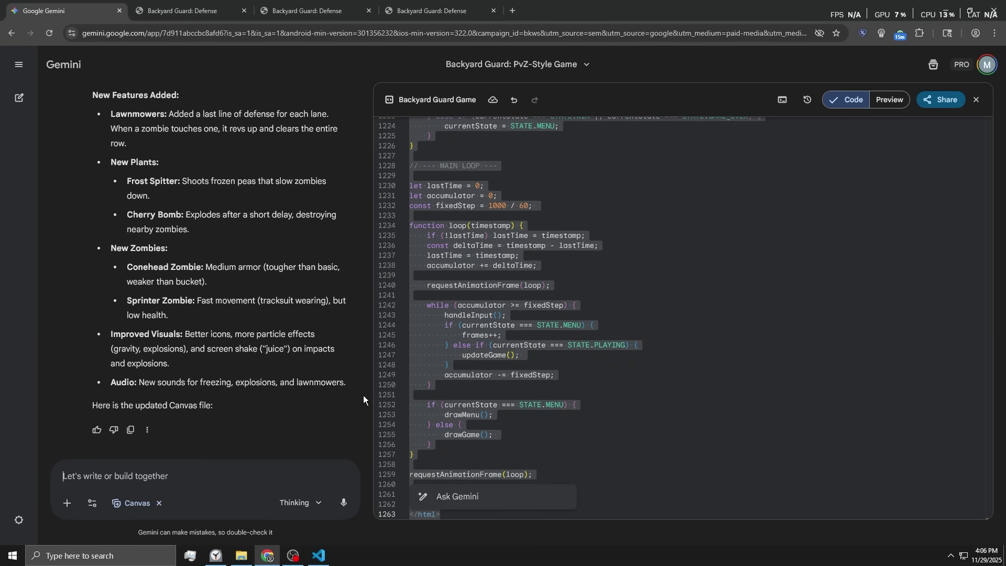
{"action": "type", "text": "add "}
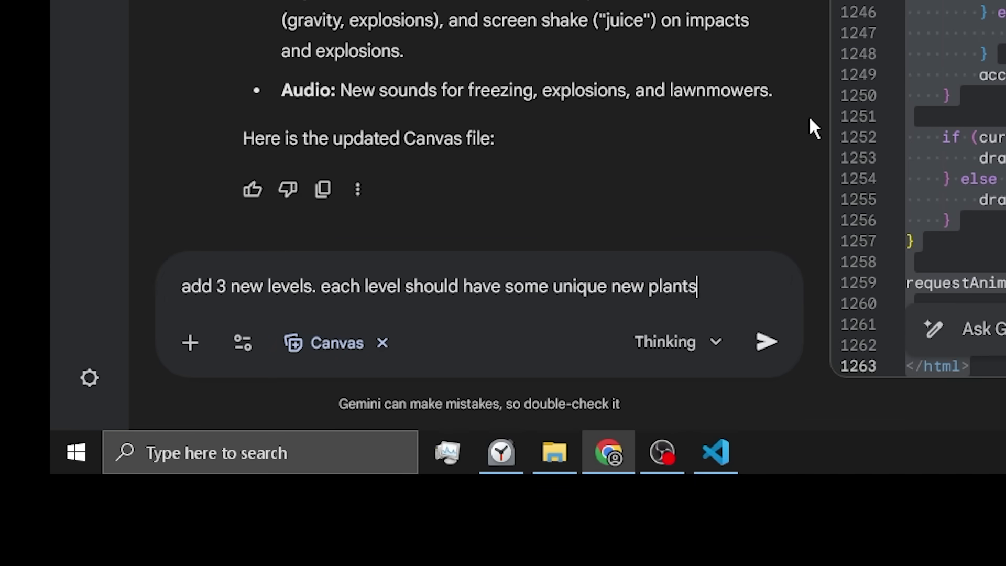
{"action": "type", "text": ". aswell as "}
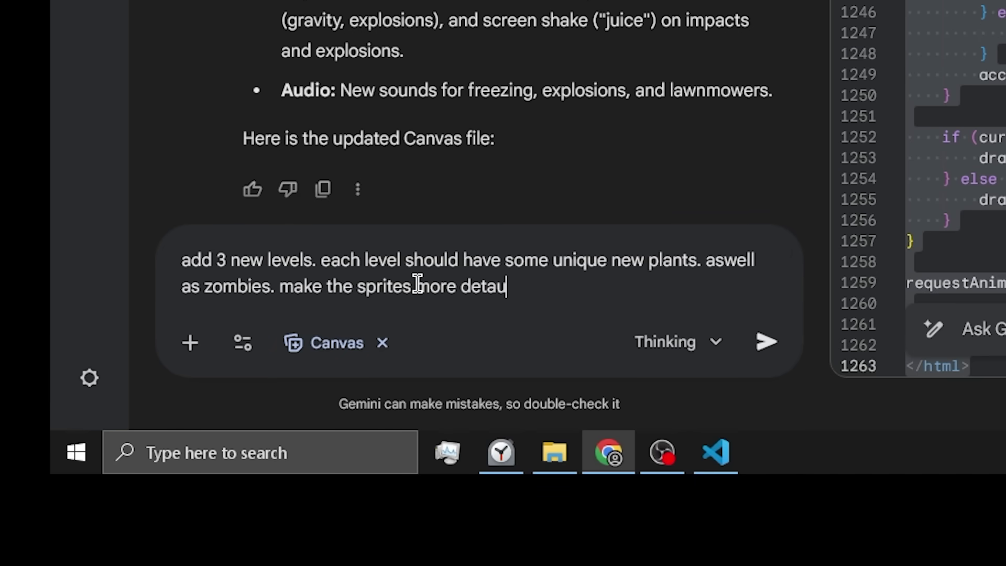
{"action": "type", "text": "zombies."}
{"action": "key", "text": "Return"}
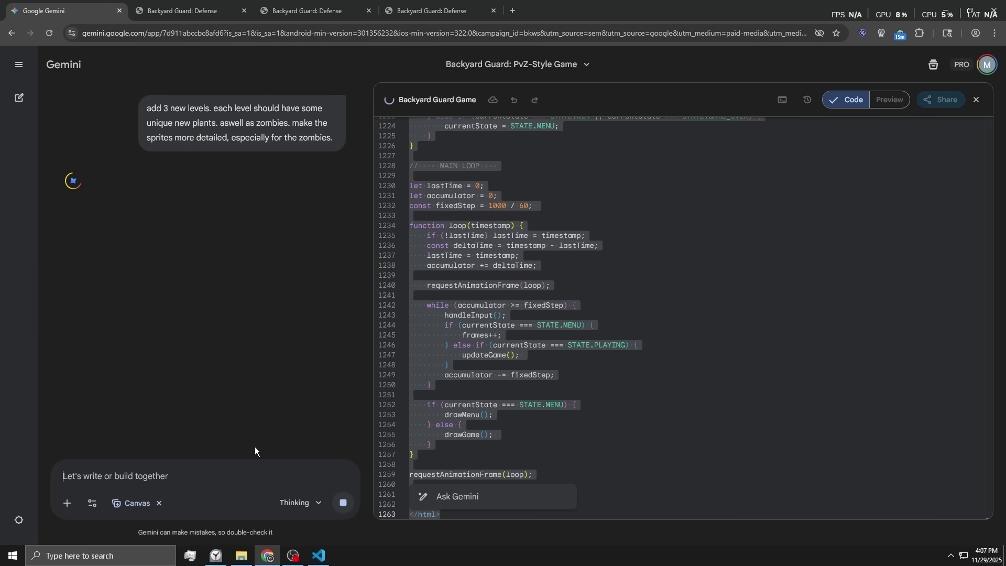
Check the running timer in the Clock app and minimize its window
{"action": "key", "text": "alt+Tab"}
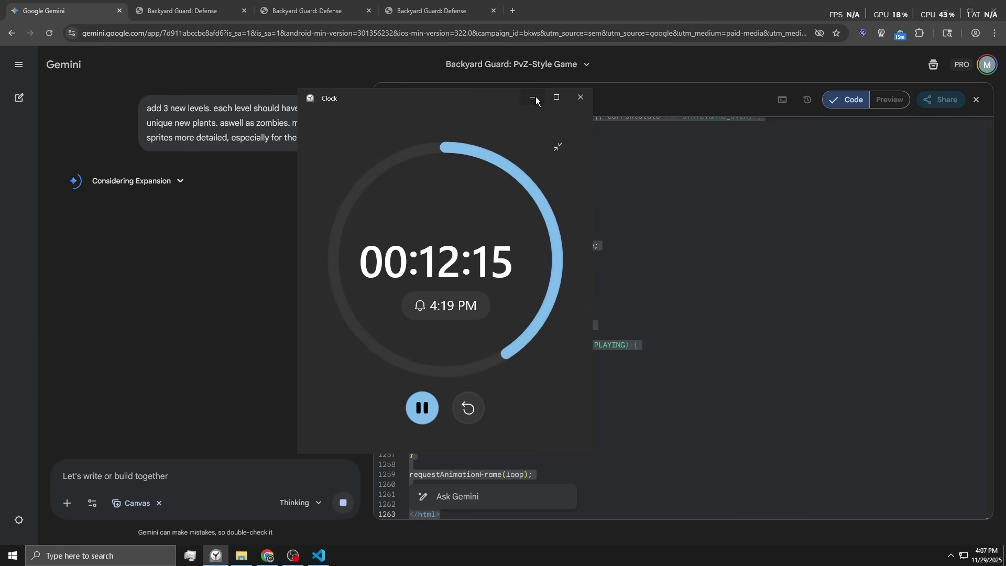
{"action": "left_click", "coordinate": [533, 98]}
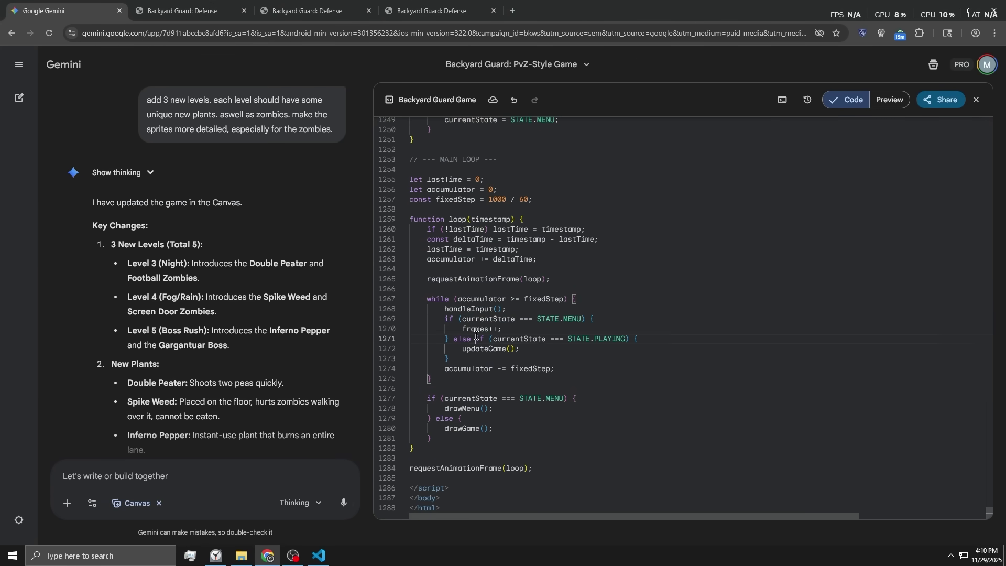
Replace the contents of pvz gemini.html in VS Code with the full expanded game code from Gemini's Canvas and save it
{"action": "key", "text": "ctrl+a"}
{"action": "key", "text": "ctrl+c"}
{"action": "left_click", "coordinate": [318, 555]}
{"action": "key", "text": "ctrl+v"}
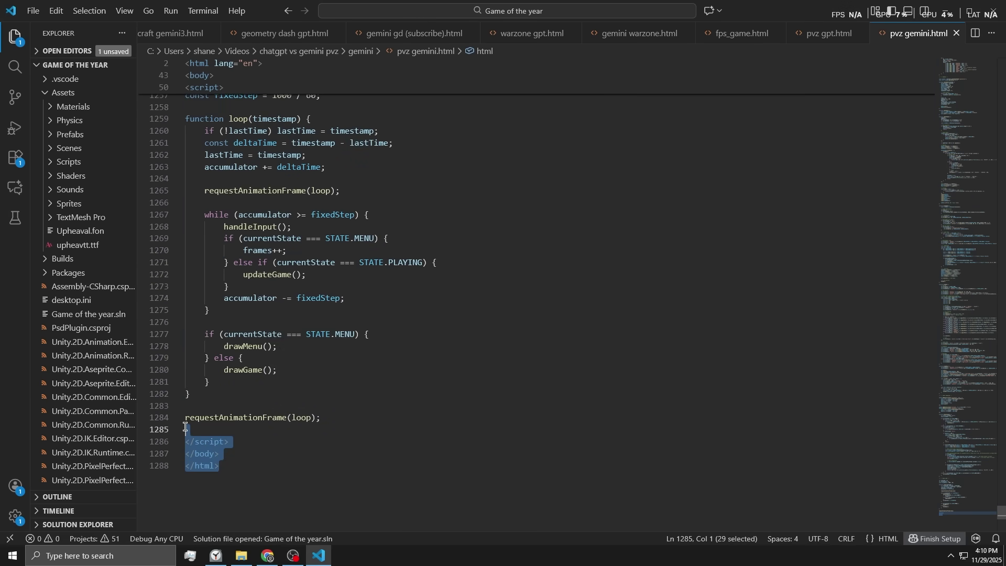
Reveal pvz gemini.html in File Explorer, open it in the browser, and start Level 1: Day
{"action": "key", "text": "shift+alt+r"}
{"action": "double_click", "coordinate": [408, 239]}
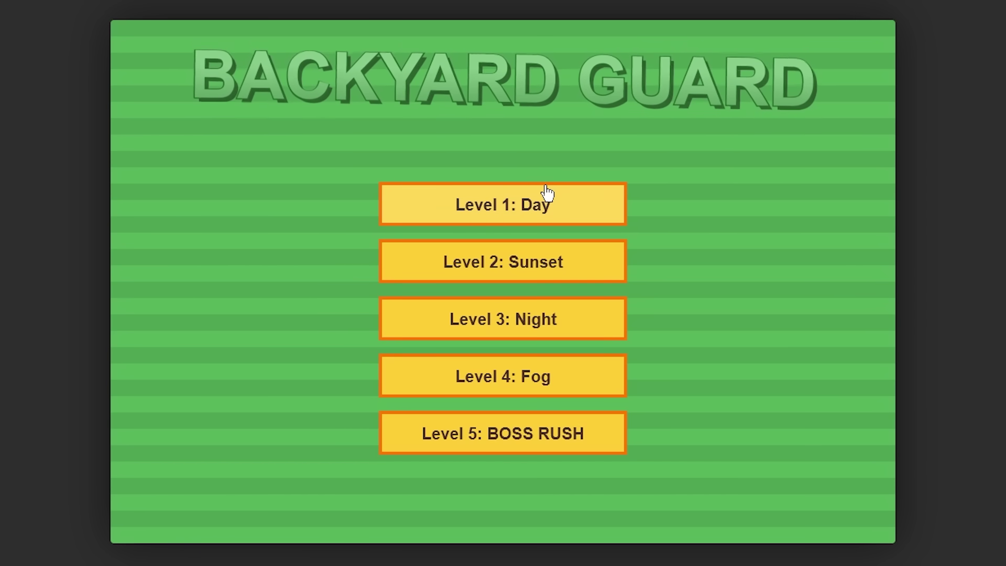
{"action": "left_click", "coordinate": [566, 205]}
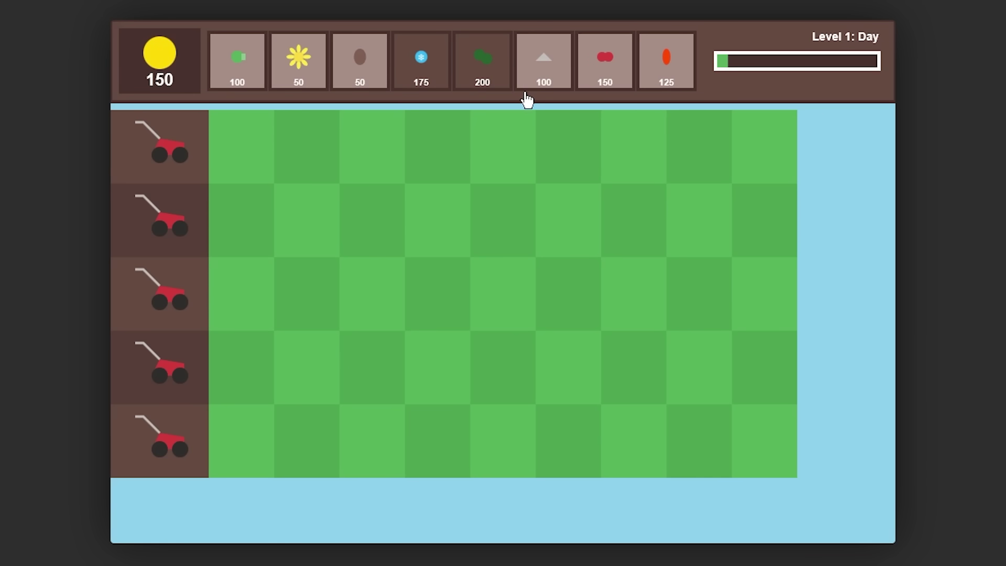
Plant a sunflower in the top-left tile, collect the falling sun, and place the 125-sun pepper in the third row's first column
{"action": "left_click_drag", "start_coordinate": [298, 67], "coordinate": [233, 151]}
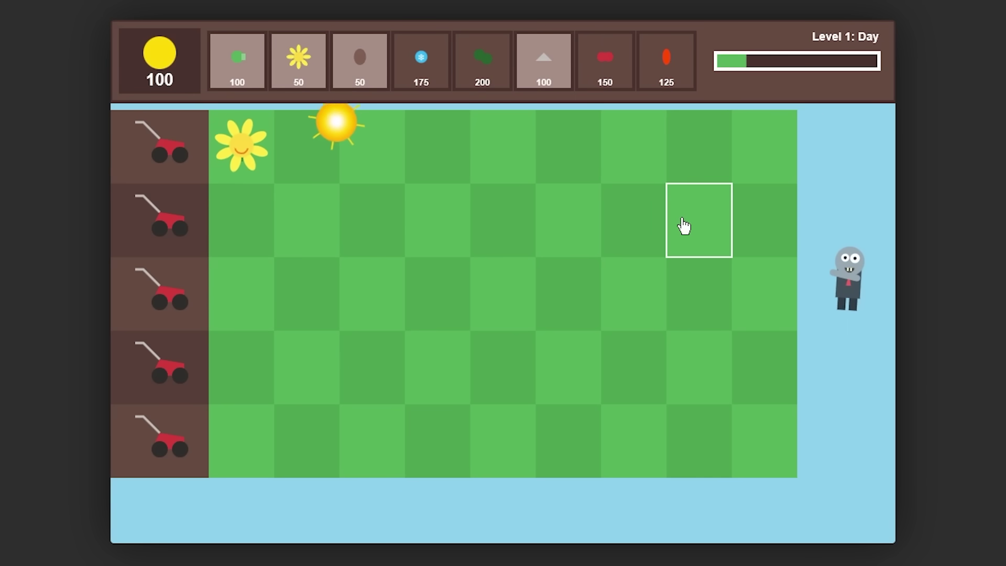
{"action": "left_click", "coordinate": [333, 172]}
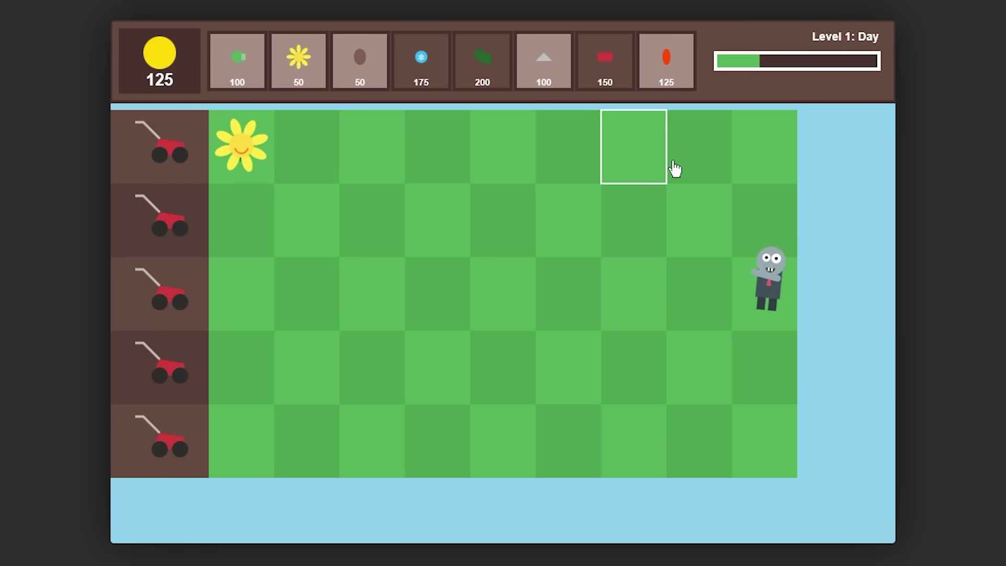
{"action": "left_click", "coordinate": [666, 61]}
{"action": "left_click", "coordinate": [240, 292]}
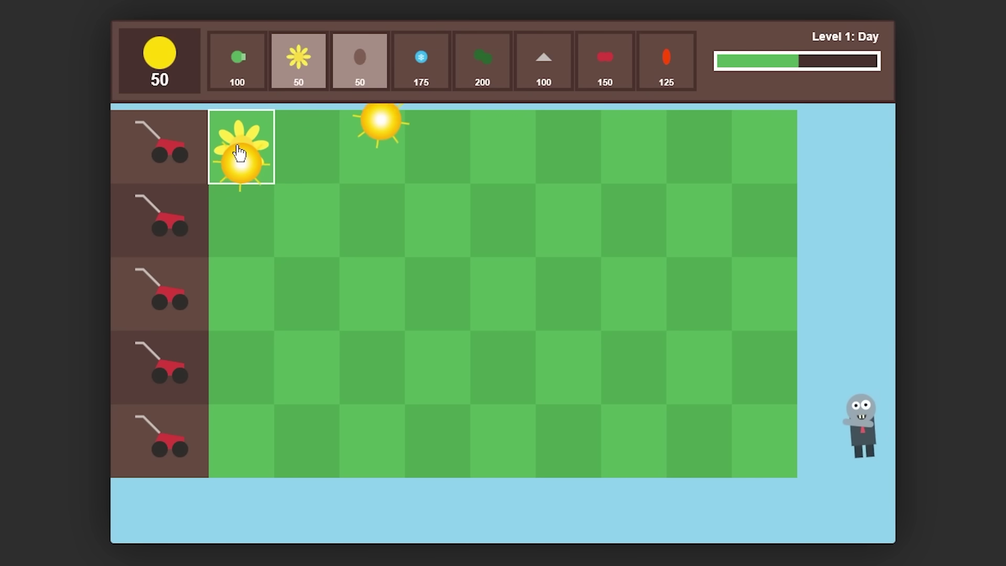
Collect the sun over the first-row sunflower and place the 100-sun spike weed in the fifth row's second column
{"action": "left_click", "coordinate": [239, 154]}
{"action": "left_click", "coordinate": [566, 80]}
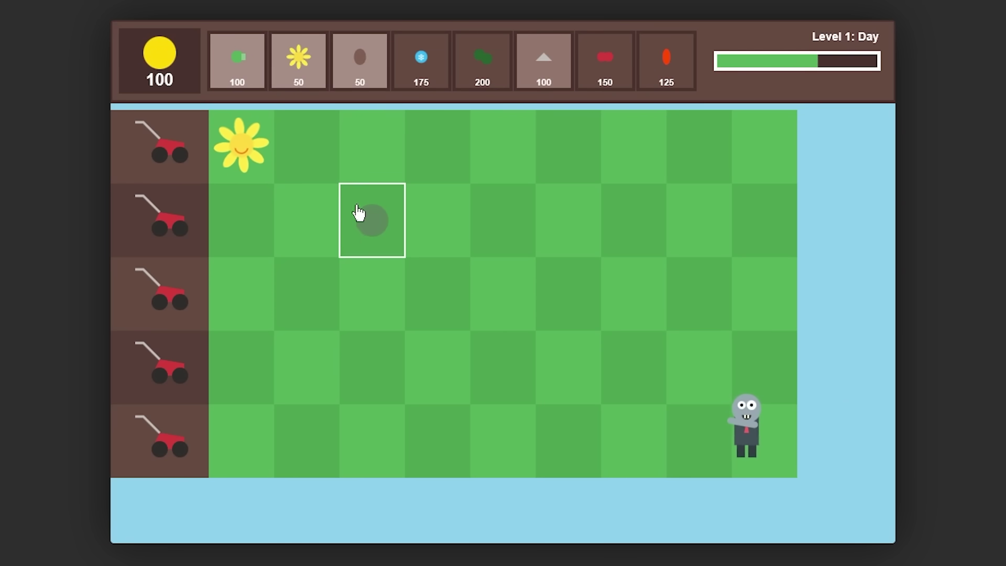
{"action": "left_click", "coordinate": [308, 439]}
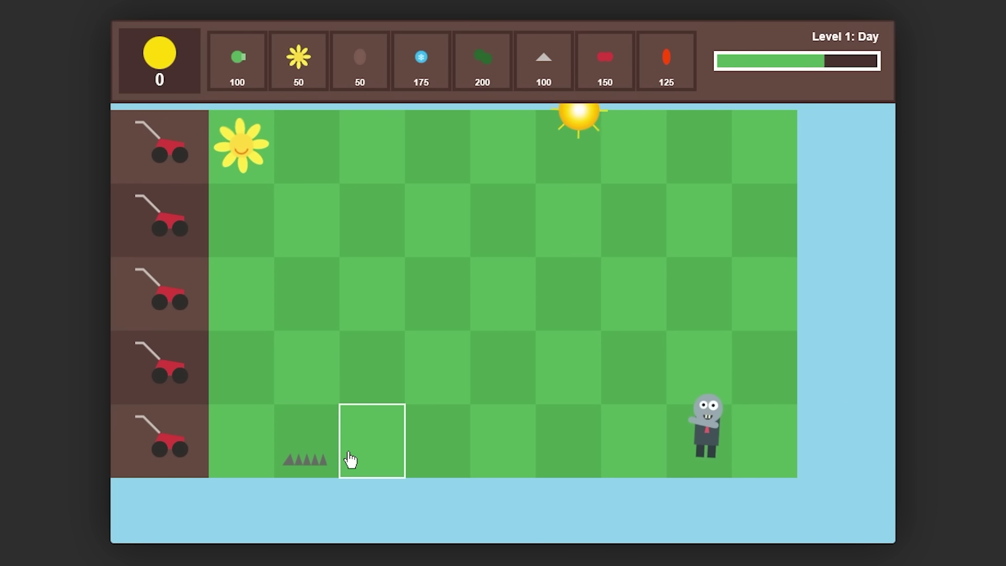
Collect the falling sun and the sunflower's suns, and plant a sunflower in the second row's first column
{"action": "left_click", "coordinate": [568, 244]}
{"action": "left_click", "coordinate": [239, 163]}
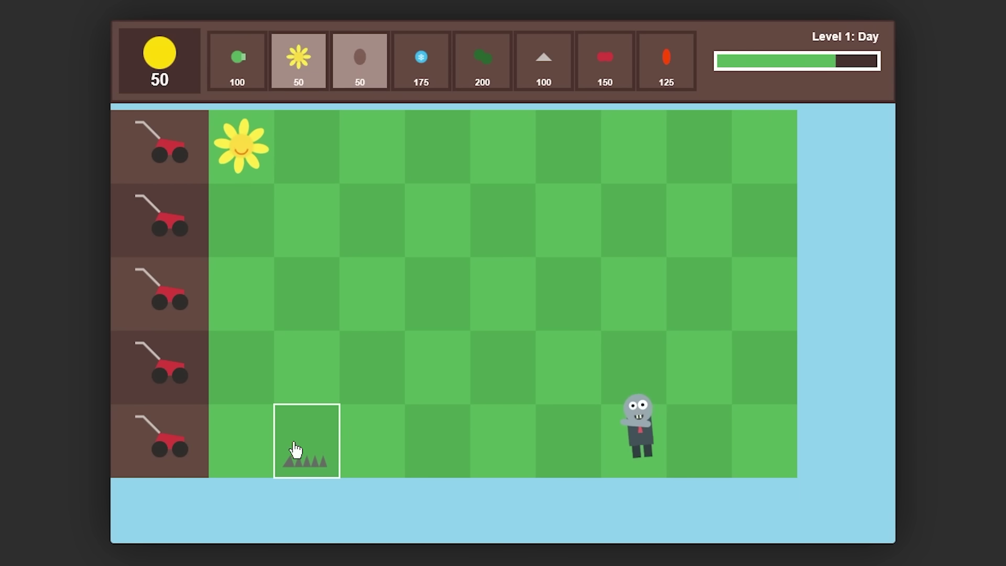
{"action": "left_click", "coordinate": [223, 216]}
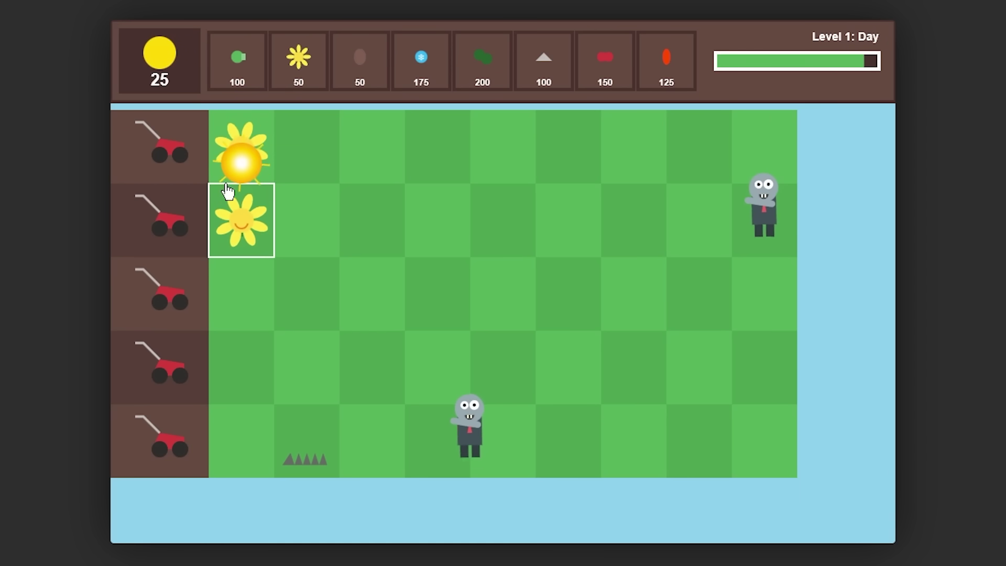
{"action": "left_click", "coordinate": [227, 184]}
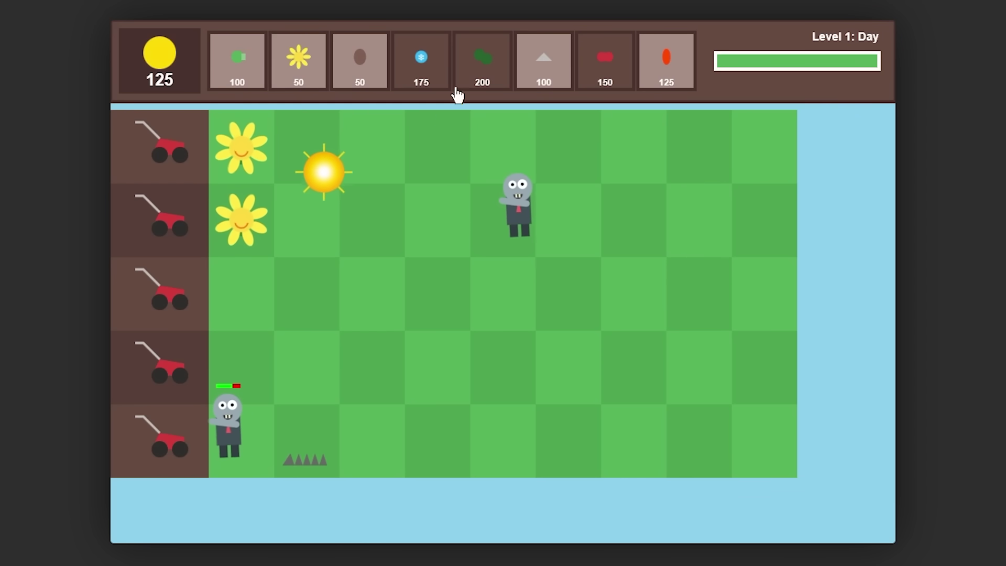
Collect the available suns in Level 1 and select the 200-sun double peater
{"action": "left_click", "coordinate": [319, 225]}
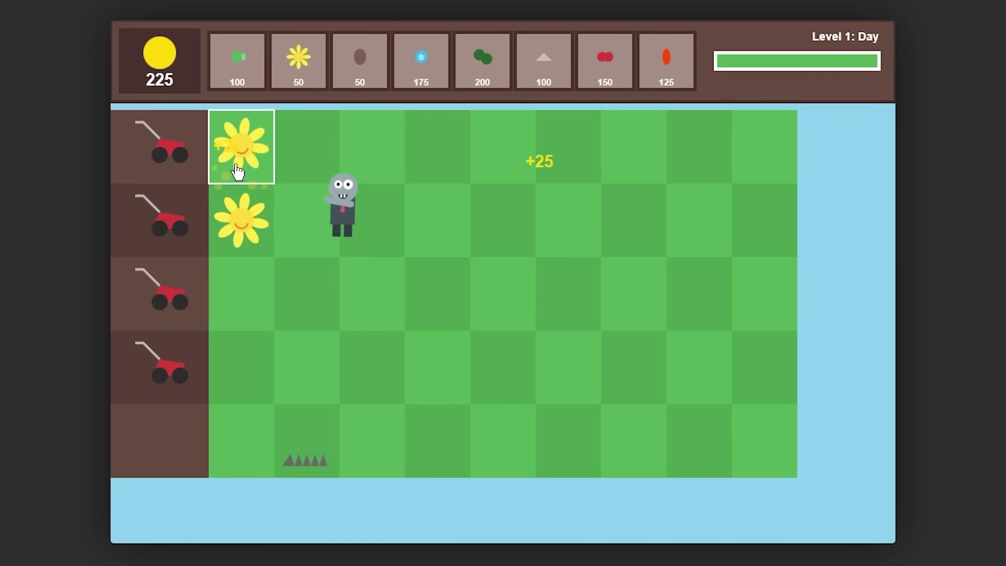
{"action": "left_click", "coordinate": [485, 78]}
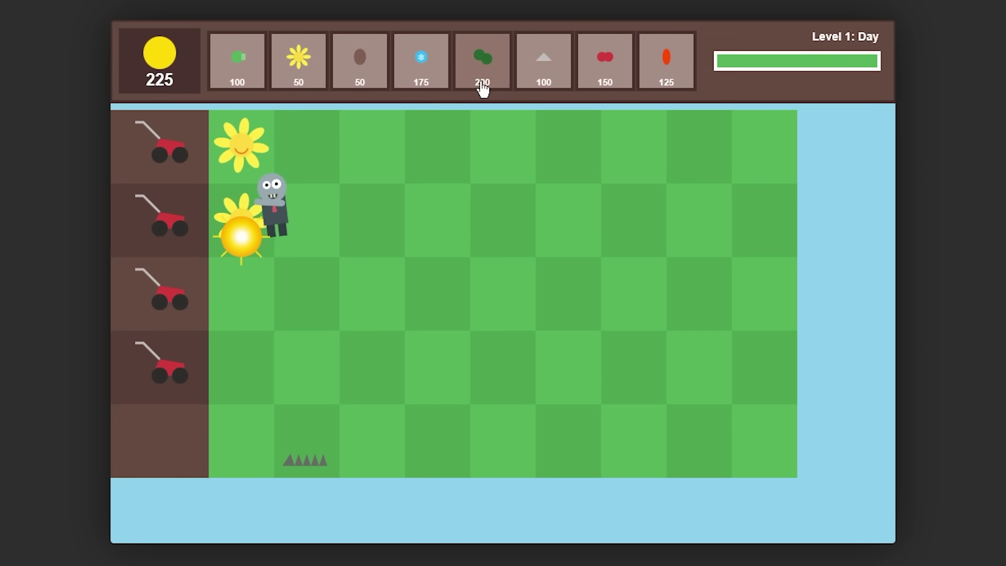
{"action": "right_click", "coordinate": [240, 223]}
Return to the level menu, start Level 3: Night, and plant pea shooters in the first column of the first and fourth rows
{"action": "left_click", "coordinate": [601, 374]}
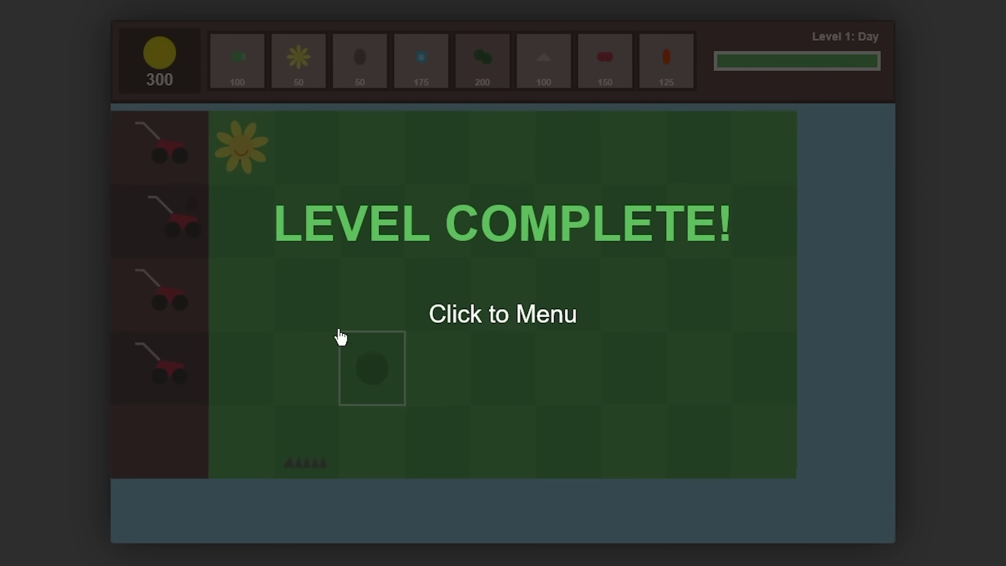
{"action": "left_click", "coordinate": [587, 329]}
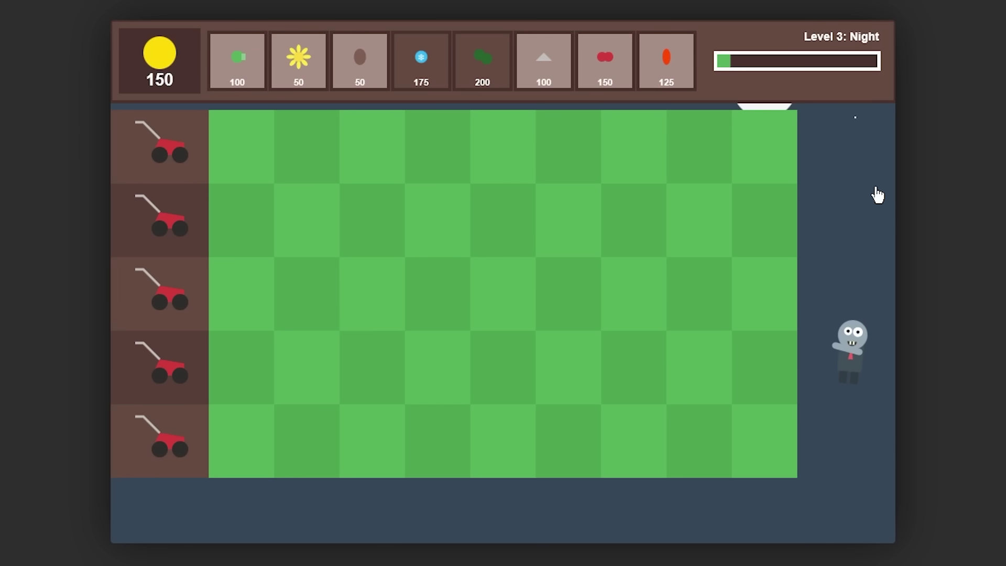
{"action": "left_click", "coordinate": [621, 207]}
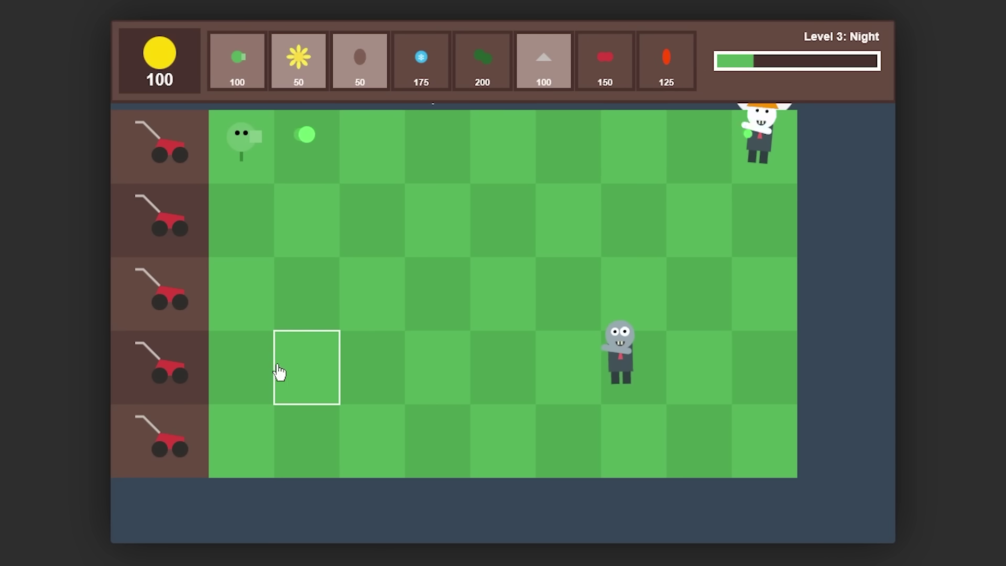
{"action": "left_click", "coordinate": [242, 367]}
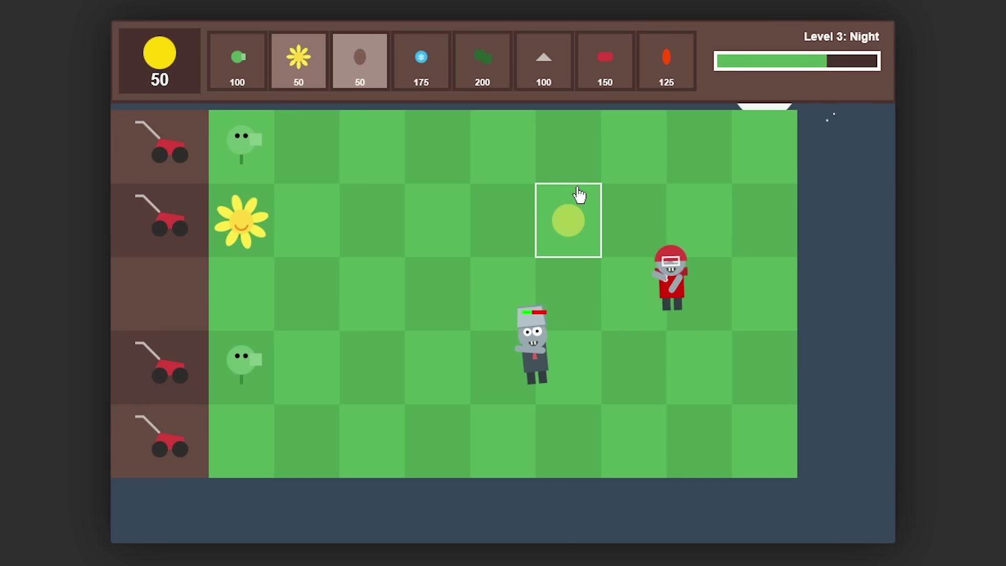
Place the spike weed in the third row's fourth column and collect the available suns
{"action": "left_click", "coordinate": [592, 152]}
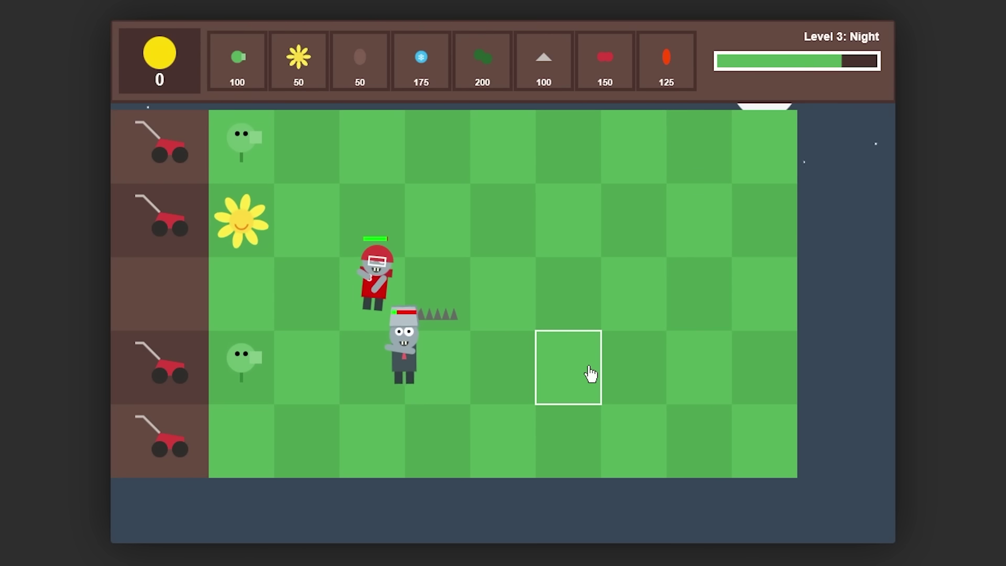
{"action": "left_click", "coordinate": [620, 281]}
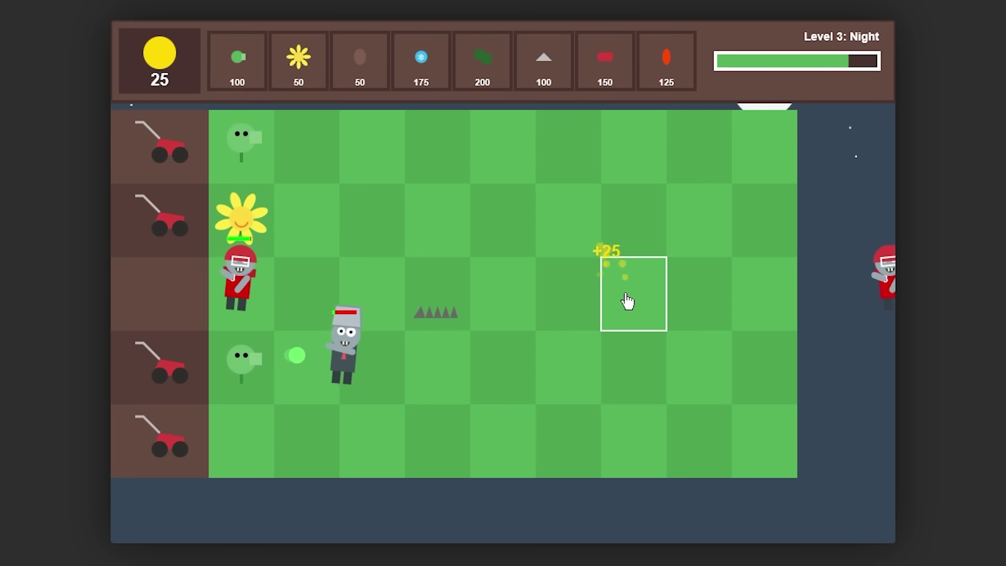
{"action": "left_click", "coordinate": [241, 236]}
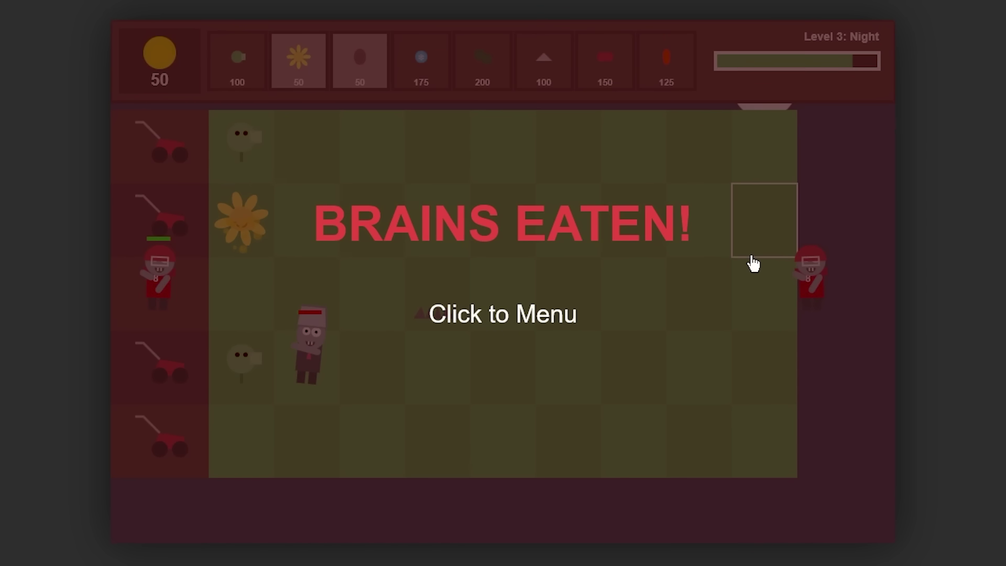
Return to the level menu, start Level 4: Fog, and try placing the nut in the fourth row's seventh column
{"action": "left_click", "coordinate": [599, 278]}
{"action": "left_click", "coordinate": [582, 383]}
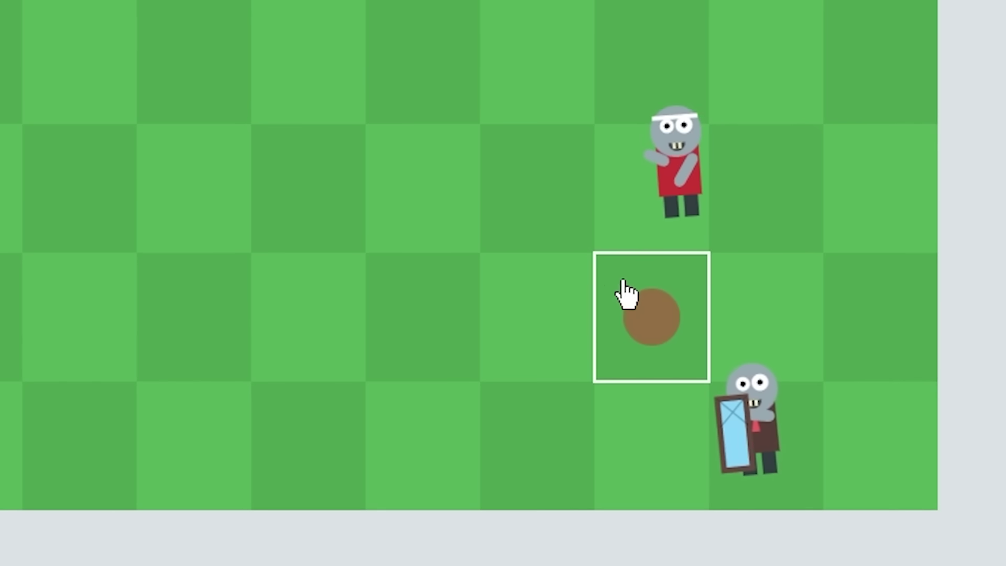
{"action": "left_click", "coordinate": [626, 293]}
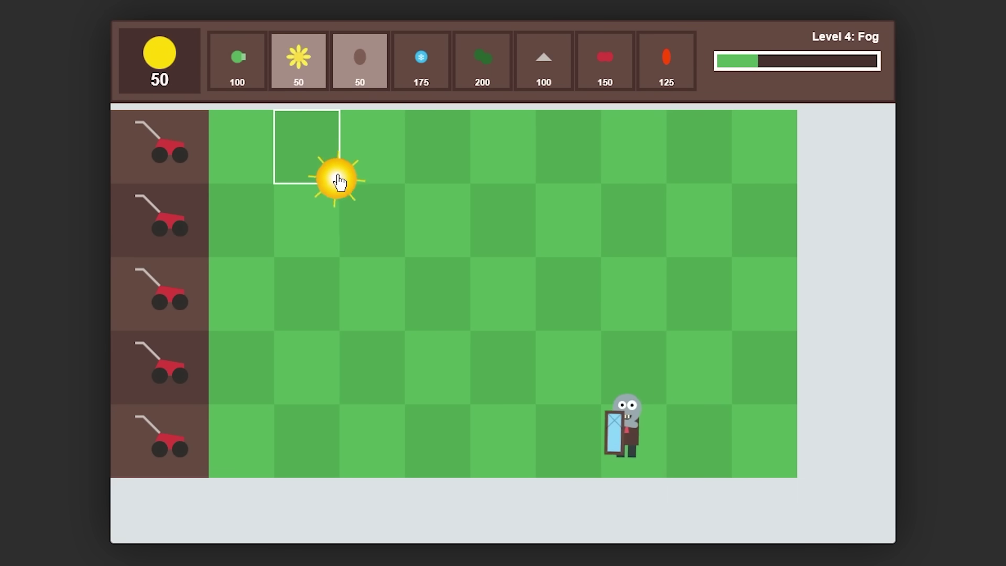
Collect the falling sun, place a nut in the fifth row's fourth column, and plant a sunflower in the top-left tile
{"action": "left_click", "coordinate": [337, 179]}
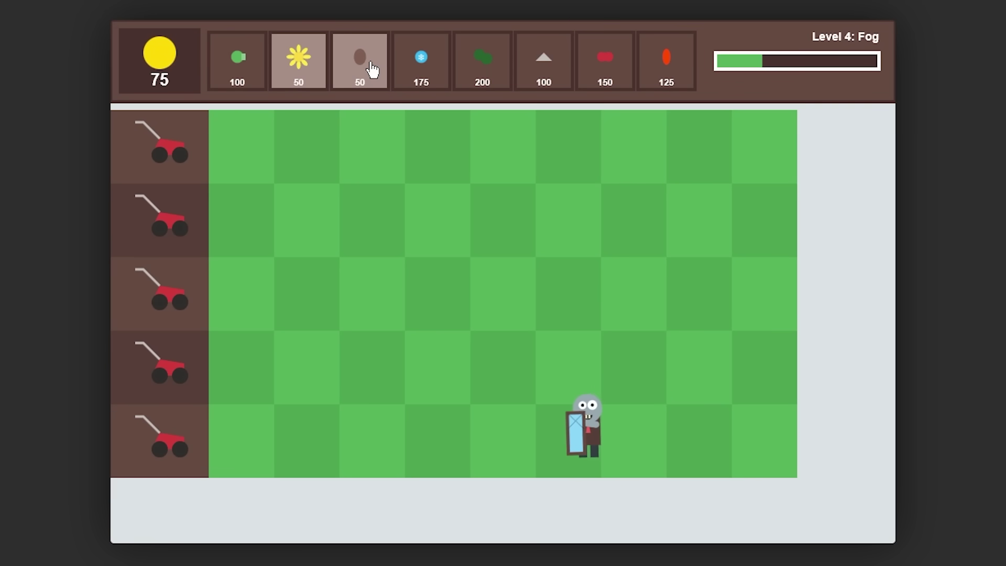
{"action": "left_click", "coordinate": [372, 68]}
{"action": "left_click", "coordinate": [437, 440]}
{"action": "left_click", "coordinate": [299, 58]}
{"action": "left_click", "coordinate": [241, 147]}
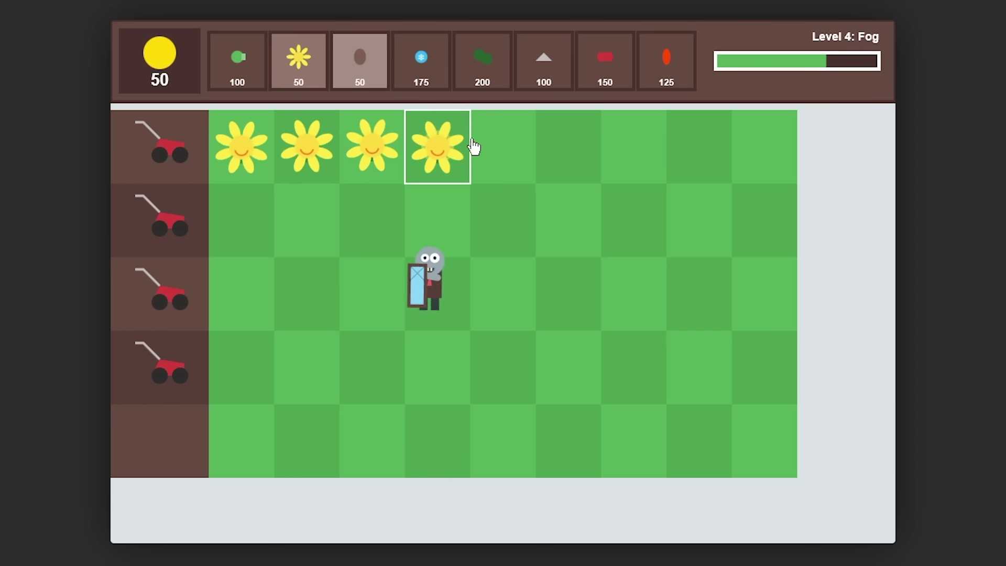
Plant a sunflower in the first row's fifth column, burn the fifth row with the 125-sun pepper, and leave the finished level
{"action": "left_click", "coordinate": [487, 149]}
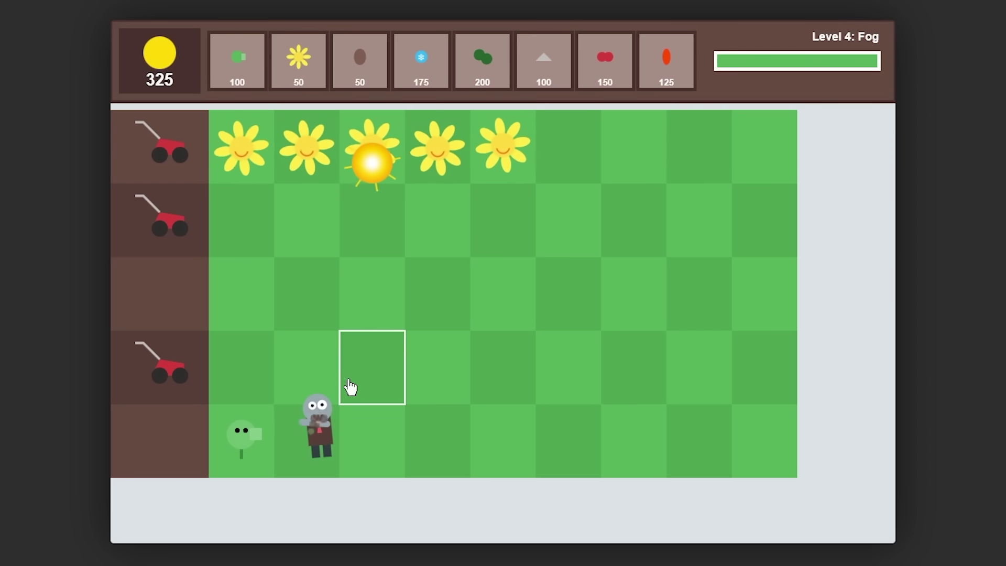
{"action": "left_click", "coordinate": [563, 71]}
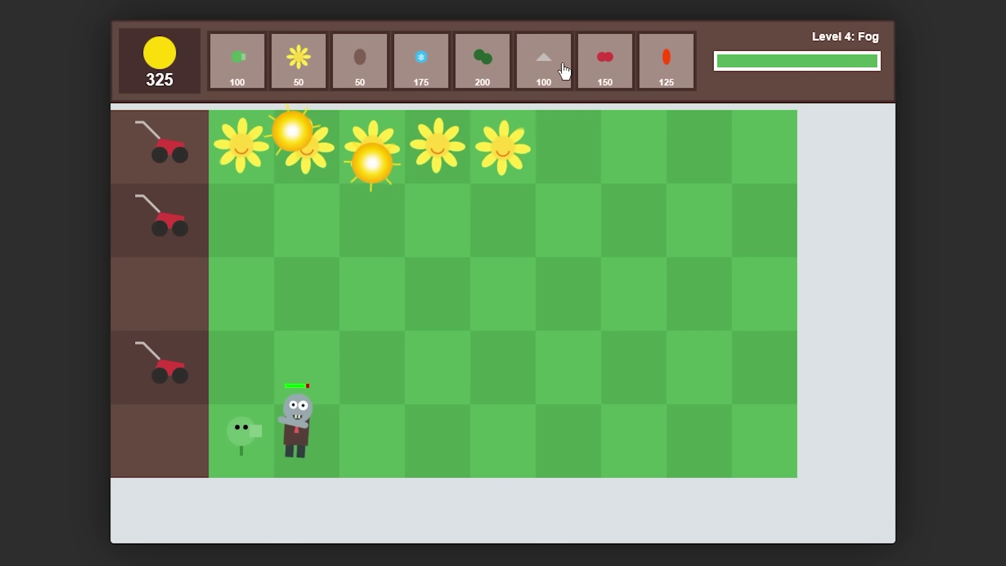
{"action": "left_click", "coordinate": [580, 432]}
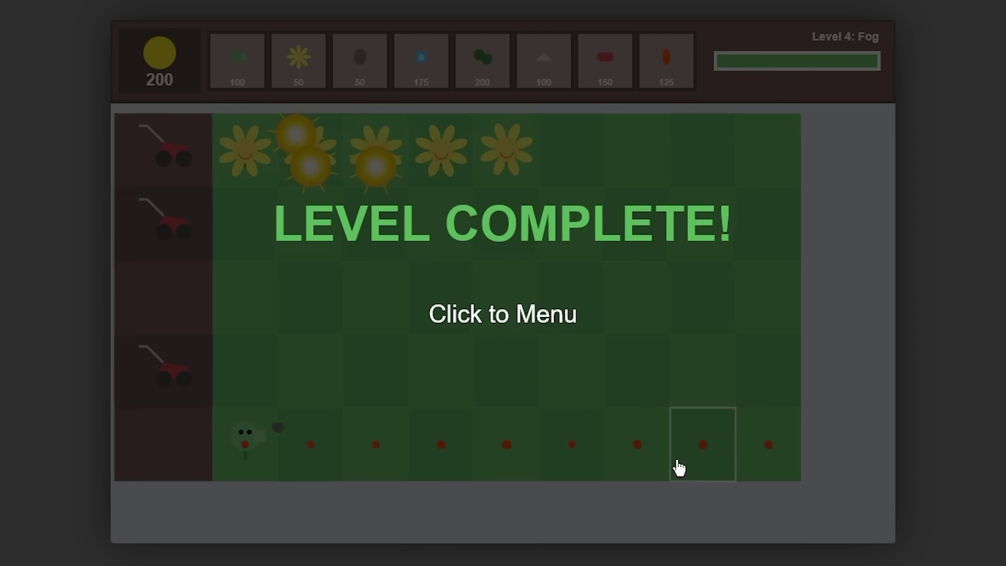
{"action": "left_click", "coordinate": [678, 468]}
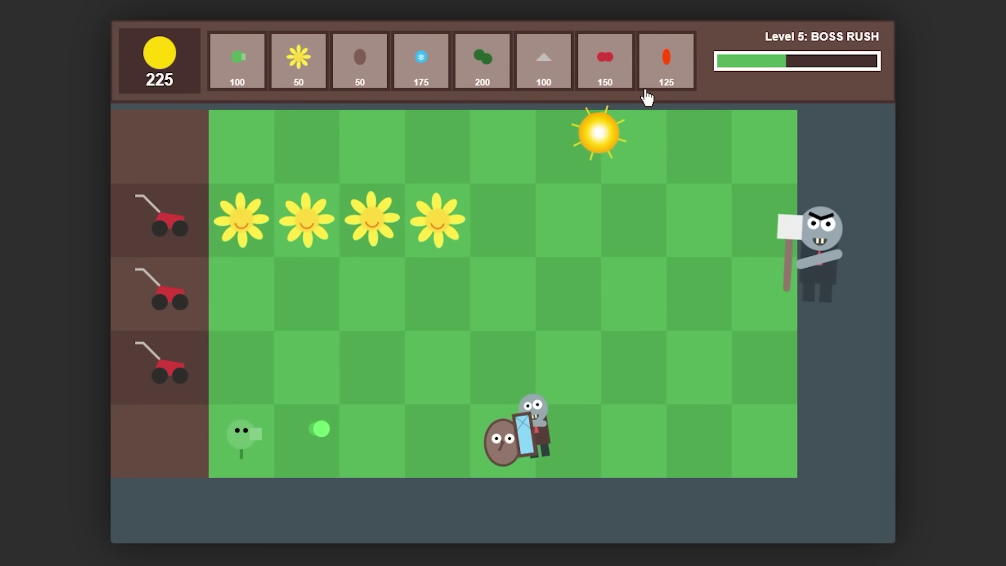
In Level 5: BOSS RUSH, collect the suns, use the 125-sun pepper on the third row, and select another pepper
{"action": "left_click", "coordinate": [599, 132]}
{"action": "left_click", "coordinate": [655, 78]}
{"action": "left_click", "coordinate": [556, 313]}
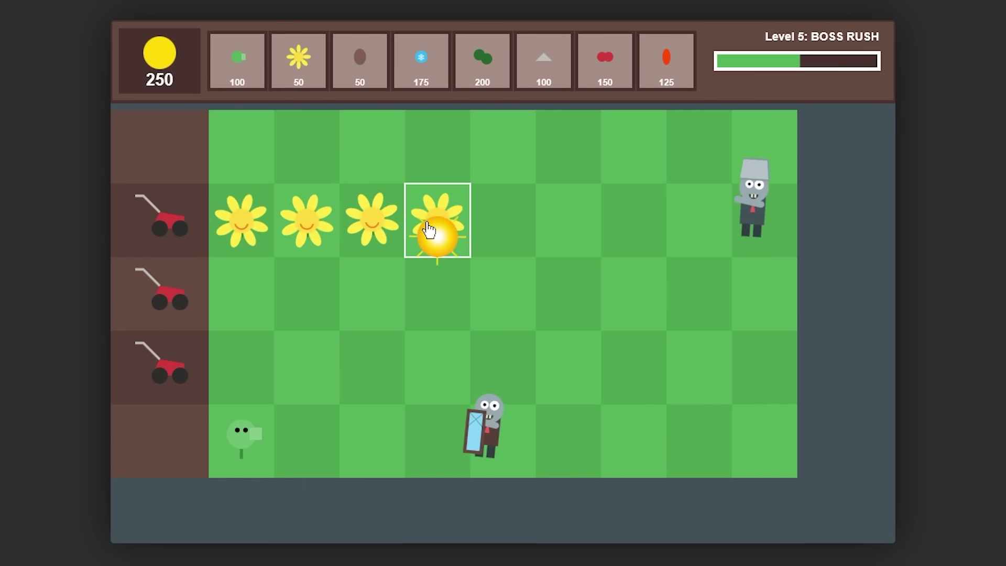
{"action": "left_click", "coordinate": [437, 232]}
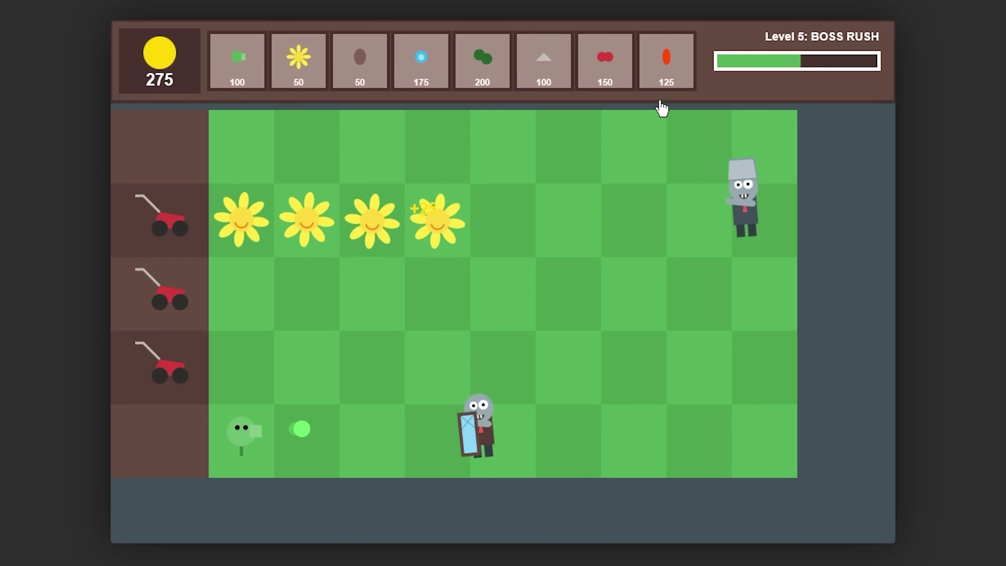
{"action": "left_click", "coordinate": [671, 74]}
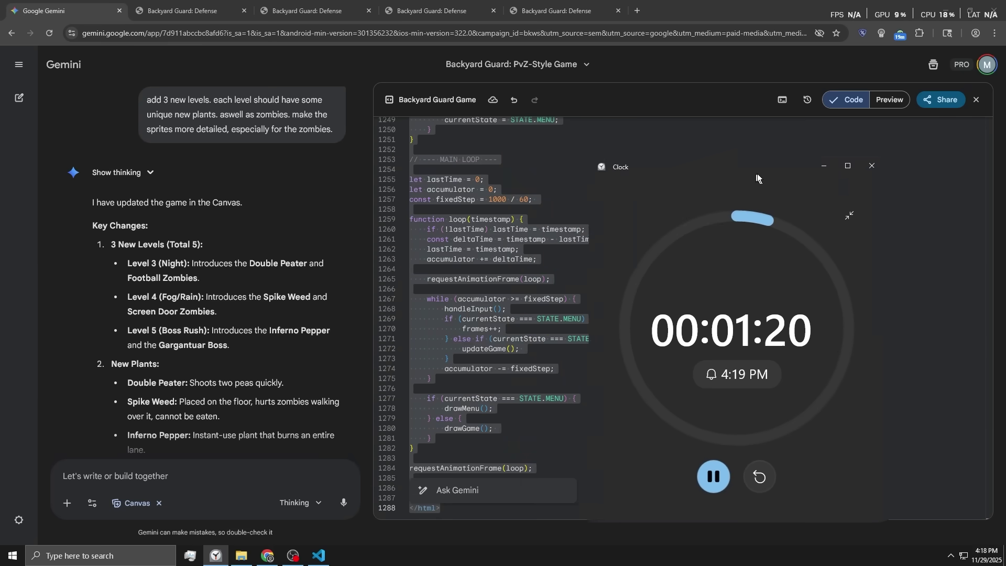
Send Gemini the prompt "make the menu a lot more polished and juicy. make the plant sprites all more detailed aswell"
{"action": "left_click_drag", "start_coordinate": [757, 174], "coordinate": [919, 162]}
{"action": "scroll", "coordinate": [296, 380], "scroll_direction": "down", "scroll_amount": 5}
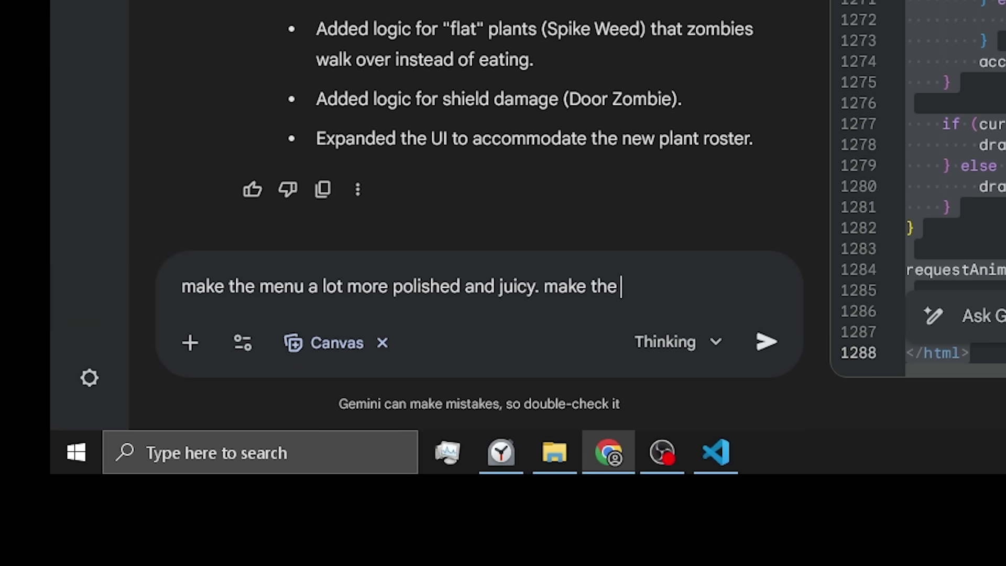
{"action": "type", "text": "es all more detailed aswell"}
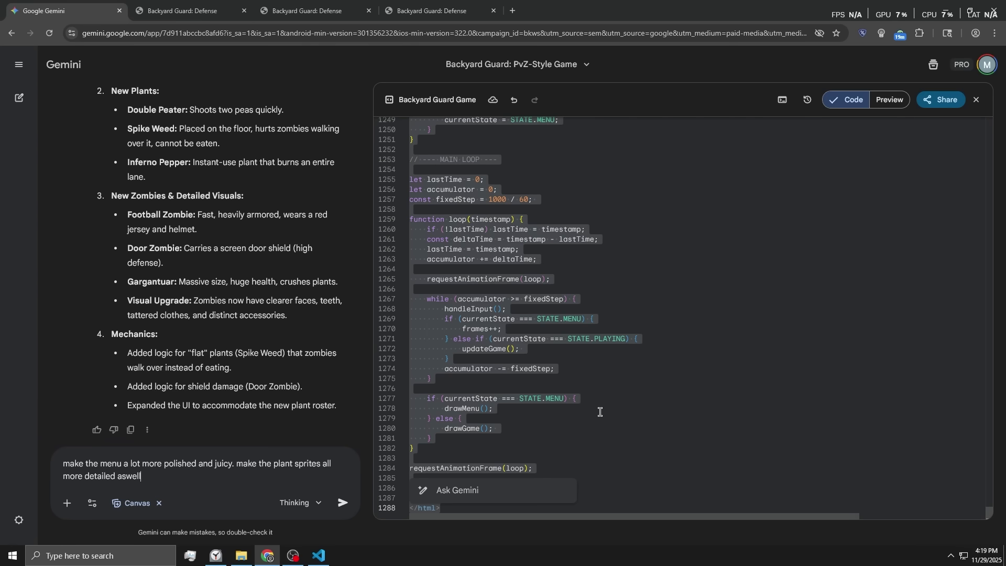
{"action": "key", "text": "Return"}
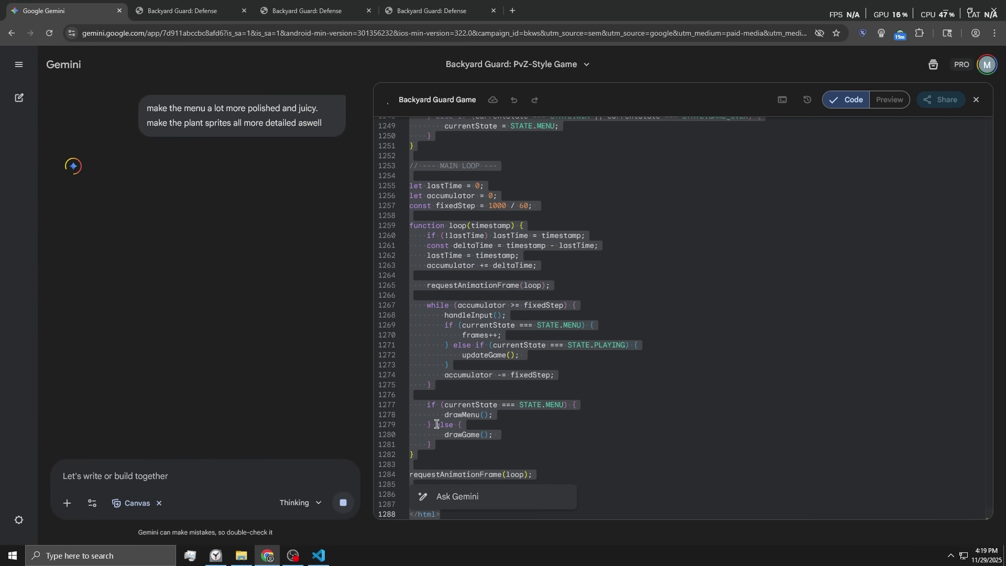
Replace the entire contents of pvz gemini.html in VS Code with Gemini's updated game code
{"action": "left_click", "coordinate": [532, 407]}
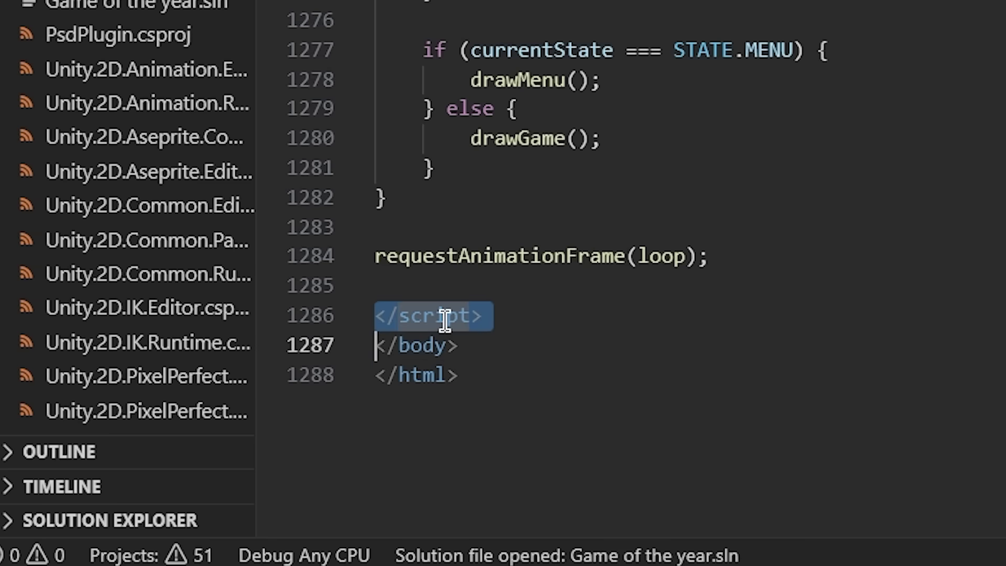
{"action": "key", "text": "ctrl+a"}
{"action": "key", "text": "ctrl+v"}
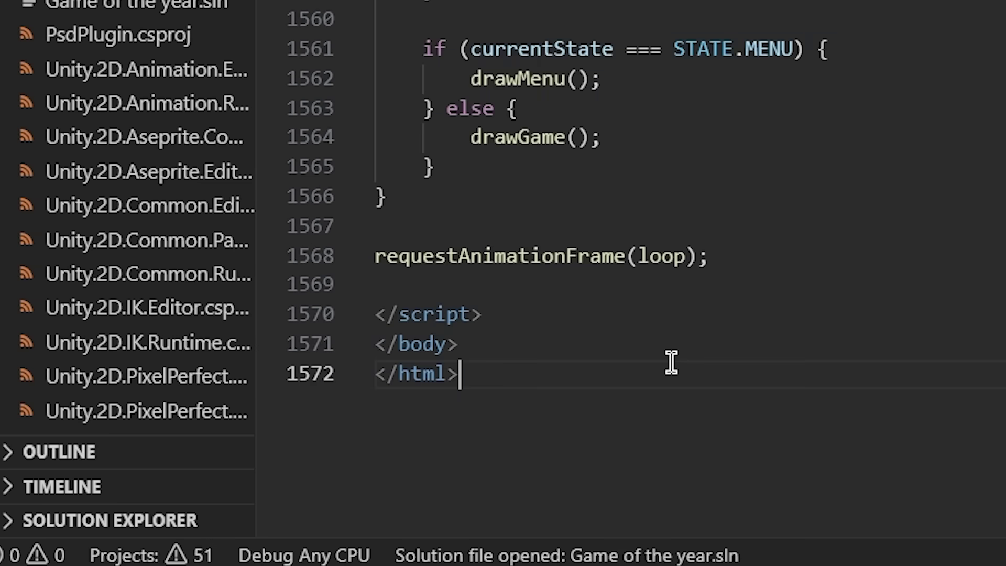
Open the updated pvz gemini.html from its folder in the browser and start Level 1: Day
{"action": "scroll", "coordinate": [671, 361], "scroll_direction": "down", "scroll_amount": 2}
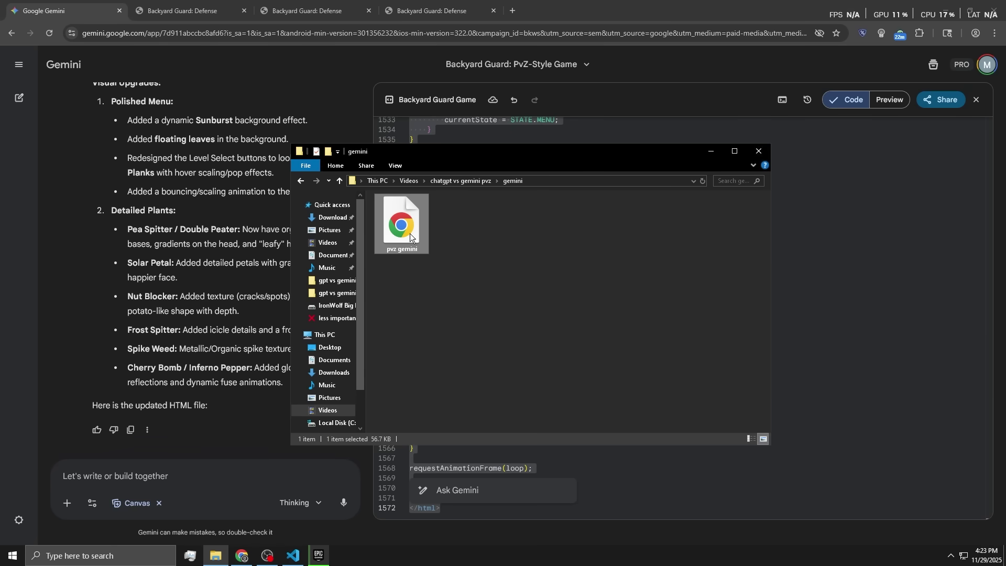
{"action": "double_click", "coordinate": [410, 234]}
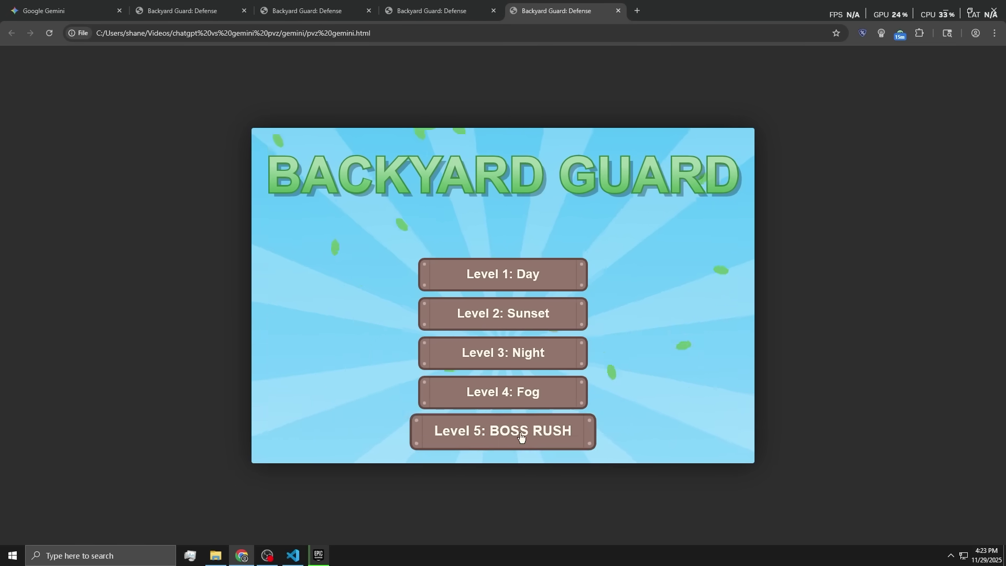
{"action": "left_click", "coordinate": [503, 274]}
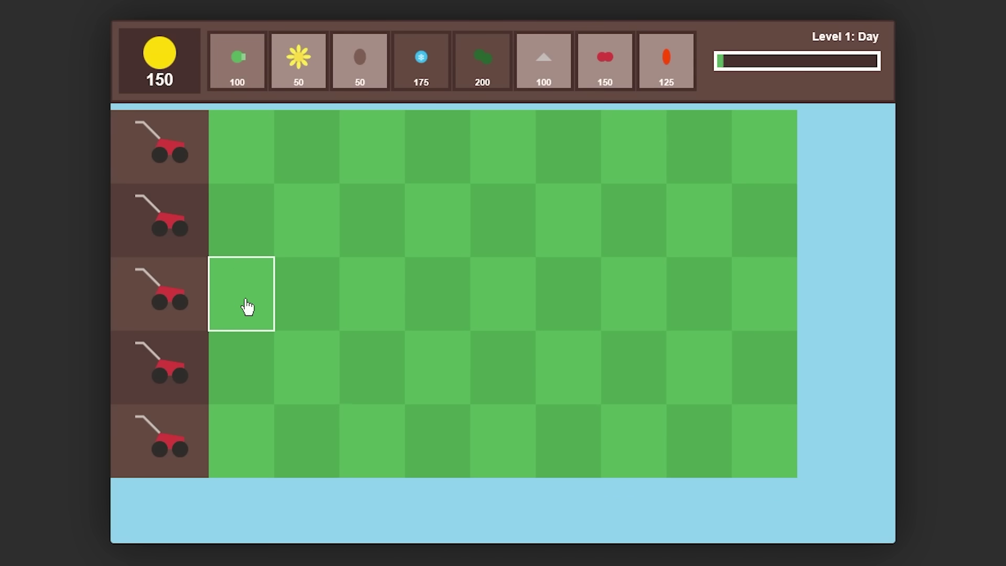
Plant a 100-sun pea shooter in the third row's first square, select the sunflower and collect the falling sun
{"action": "left_click", "coordinate": [250, 311]}
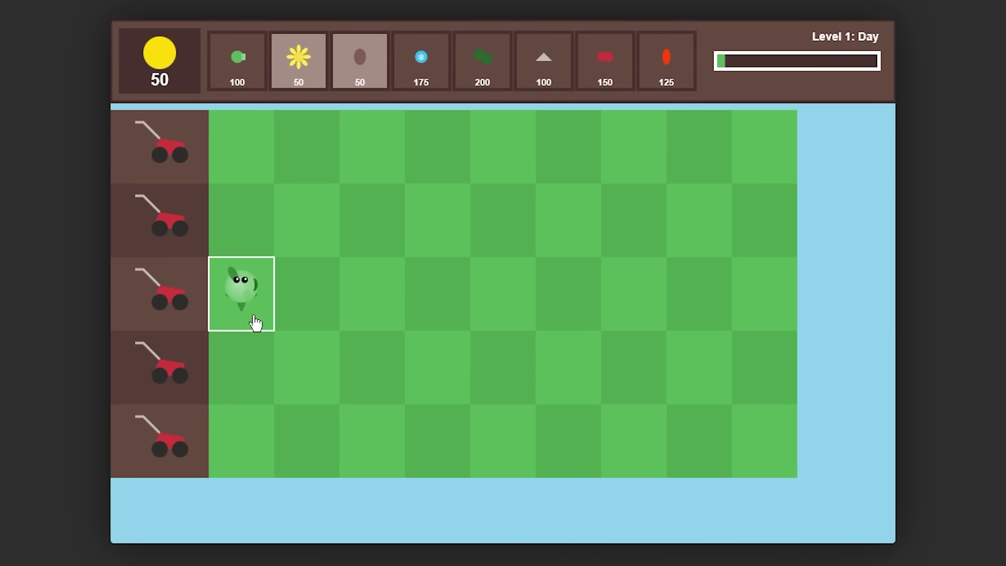
{"action": "key", "text": "2"}
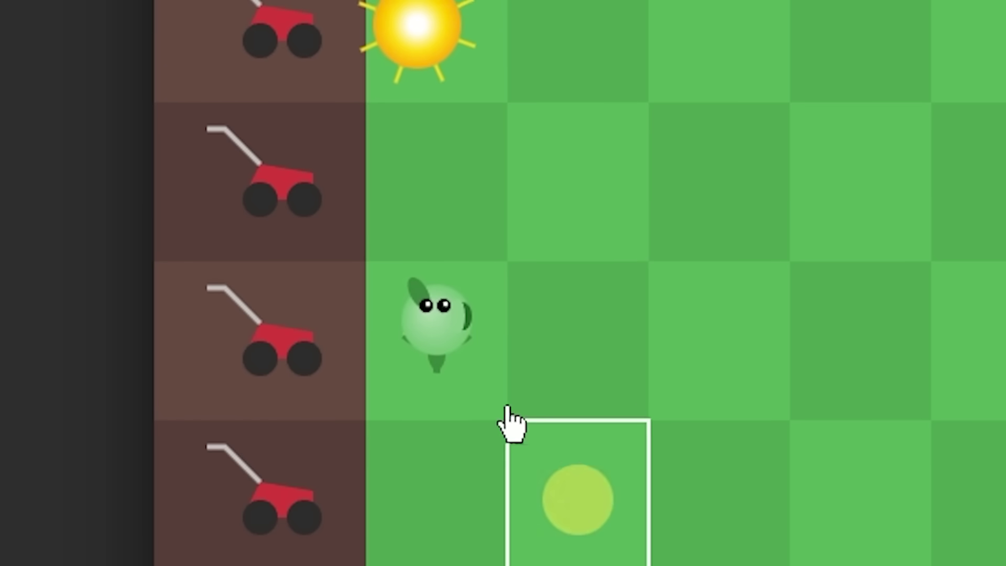
{"action": "left_click", "coordinate": [422, 62]}
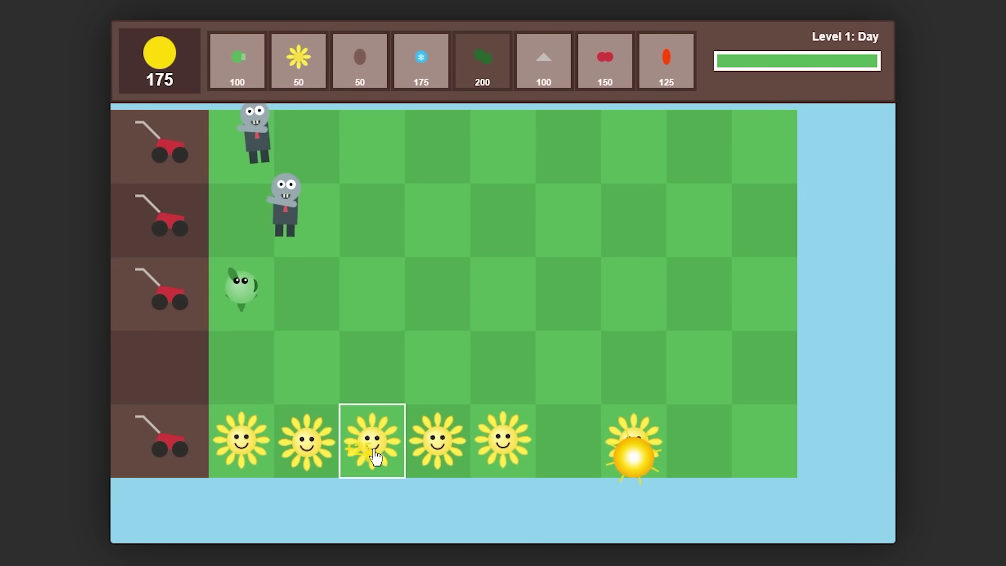
Plant the 175-sun ice shooter in the third row's second square and collect the suns from the bottom-row sunflowers
{"action": "left_click", "coordinate": [441, 74]}
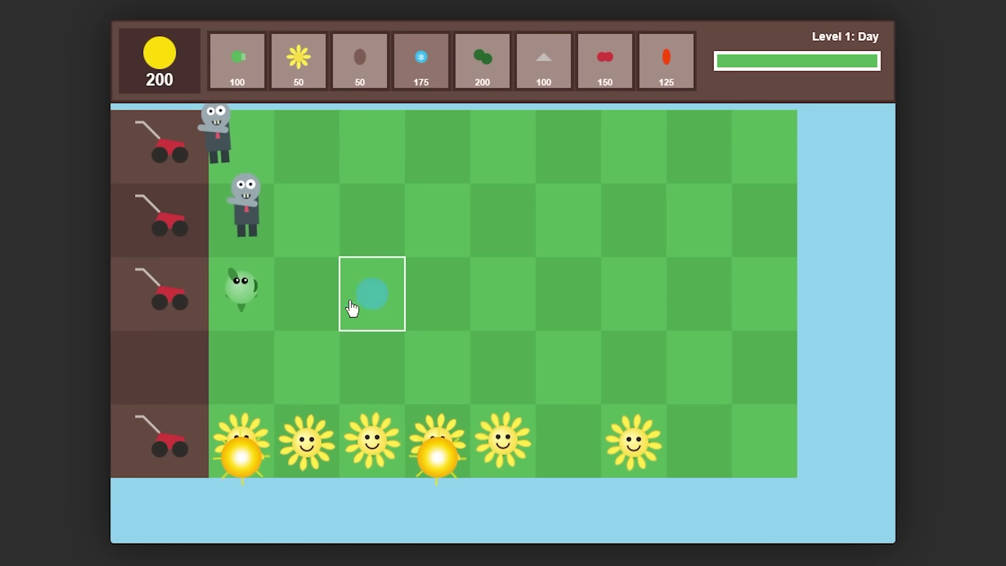
{"action": "left_click", "coordinate": [310, 289]}
{"action": "left_click", "coordinate": [438, 461]}
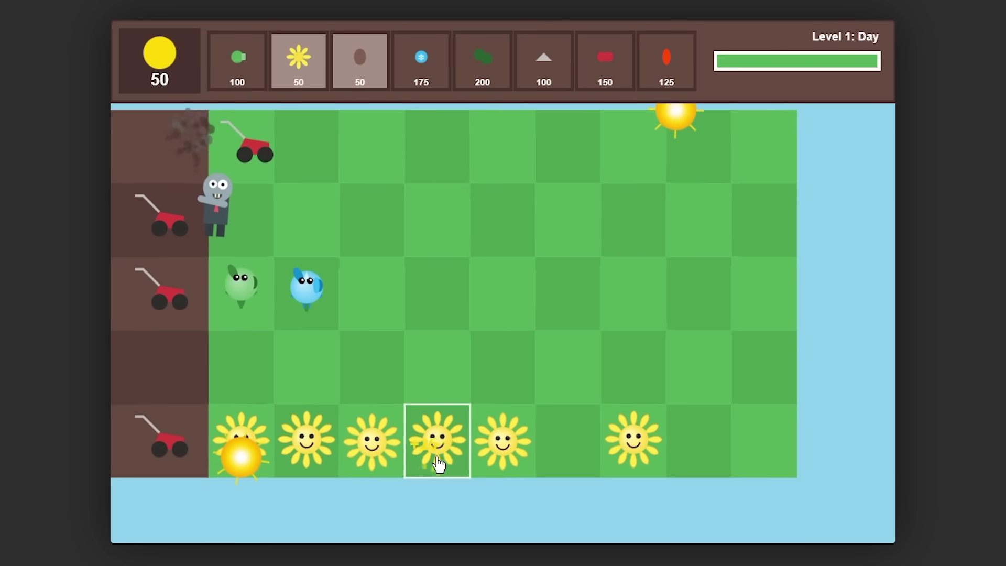
{"action": "left_click", "coordinate": [236, 463]}
{"action": "left_click", "coordinate": [500, 461]}
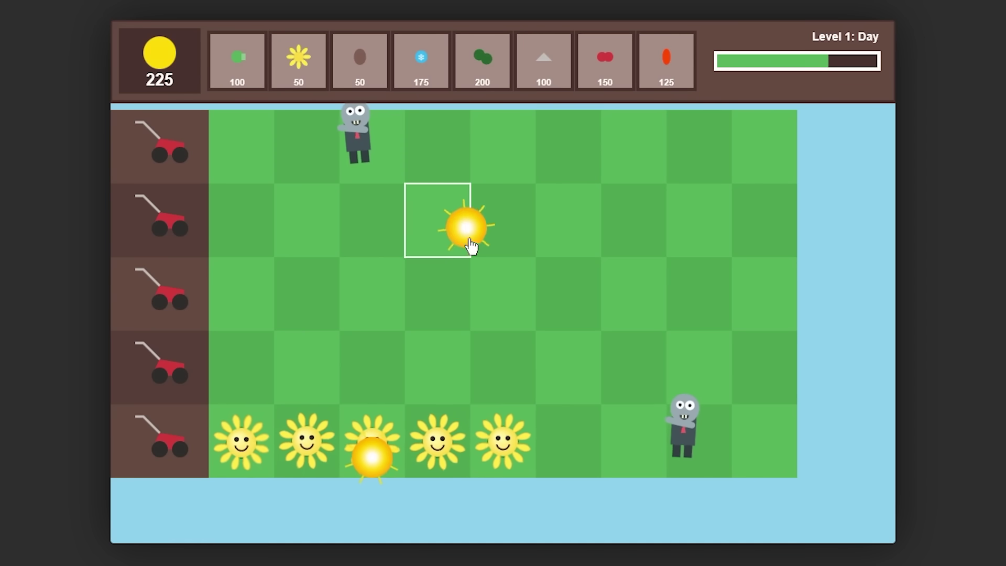
Collect the falling sun and plant the 200-sun double pea shooter in the fourth row's first square
{"action": "left_click", "coordinate": [465, 231]}
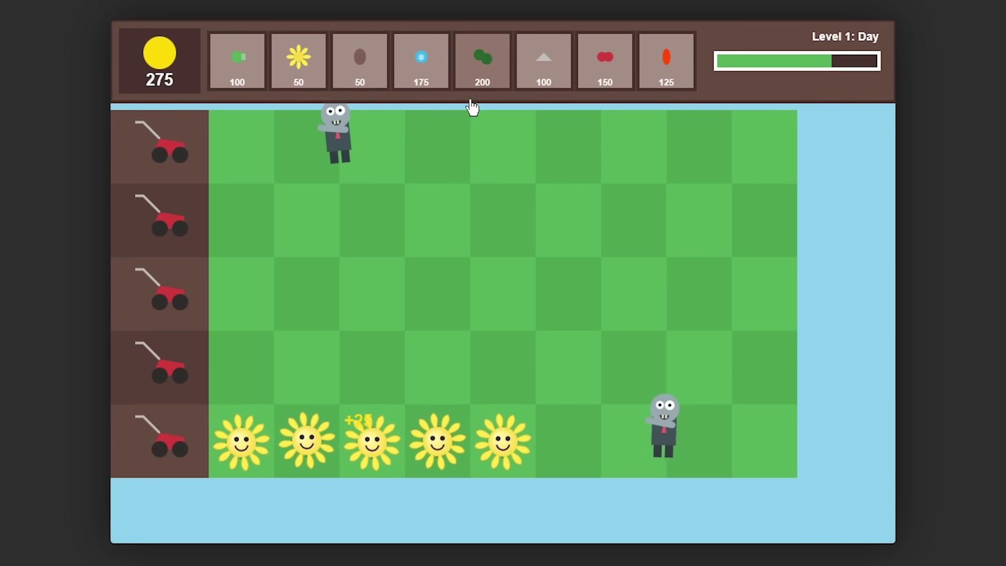
{"action": "left_click", "coordinate": [482, 62]}
{"action": "left_click", "coordinate": [262, 343]}
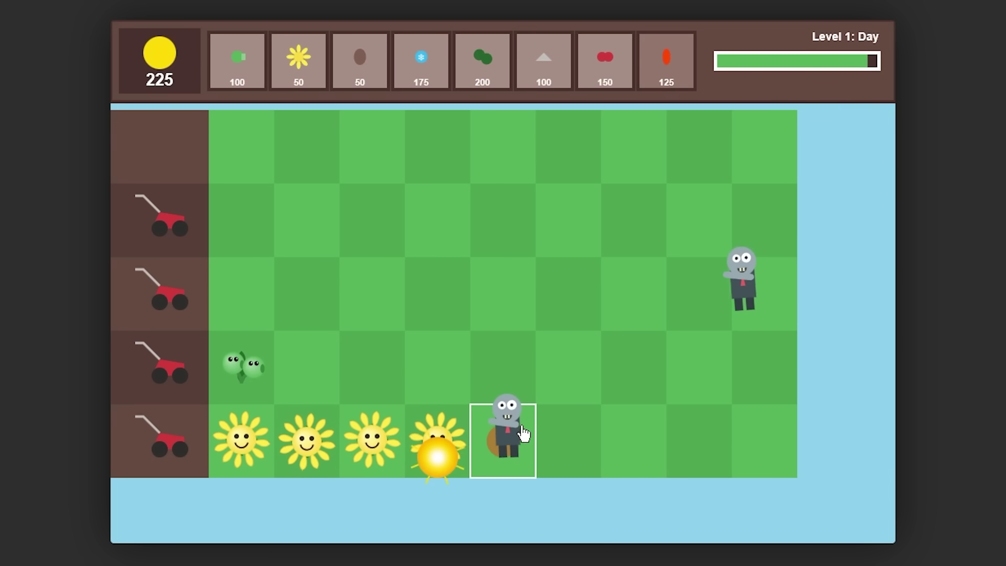
Use the 125-sun pepper on the zombie in the fifth row and collect the available suns
{"action": "left_click", "coordinate": [586, 439]}
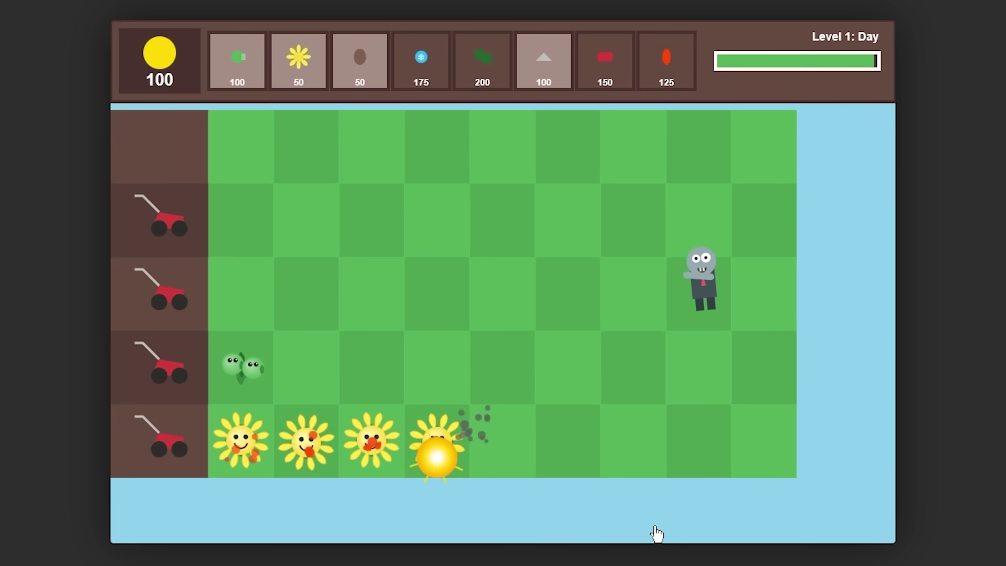
{"action": "left_click", "coordinate": [434, 458]}
{"action": "left_click", "coordinate": [420, 179]}
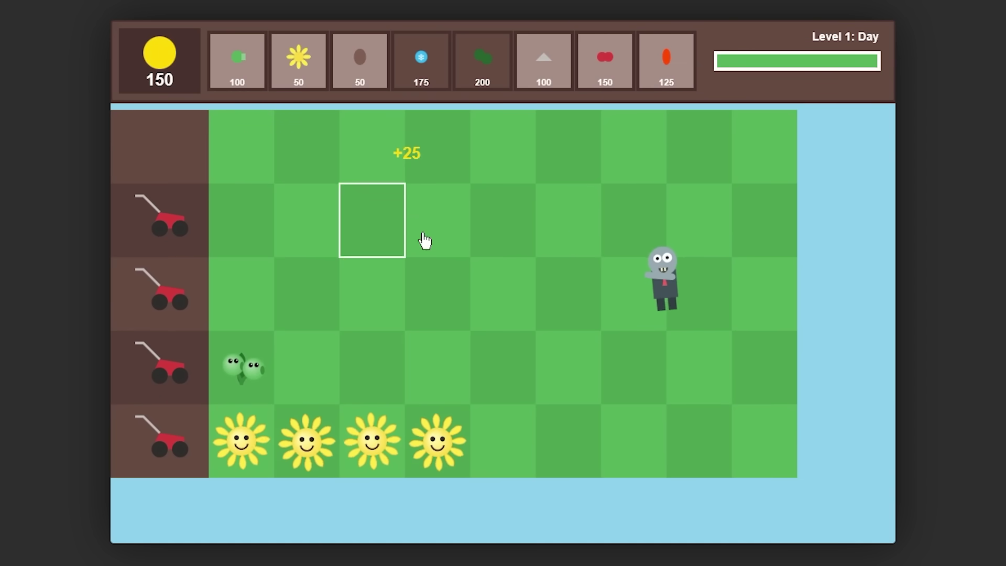
Place the 150-sun cherry bomb in the third row's fifth square and return to the menu from the completed level
{"action": "left_click", "coordinate": [609, 82]}
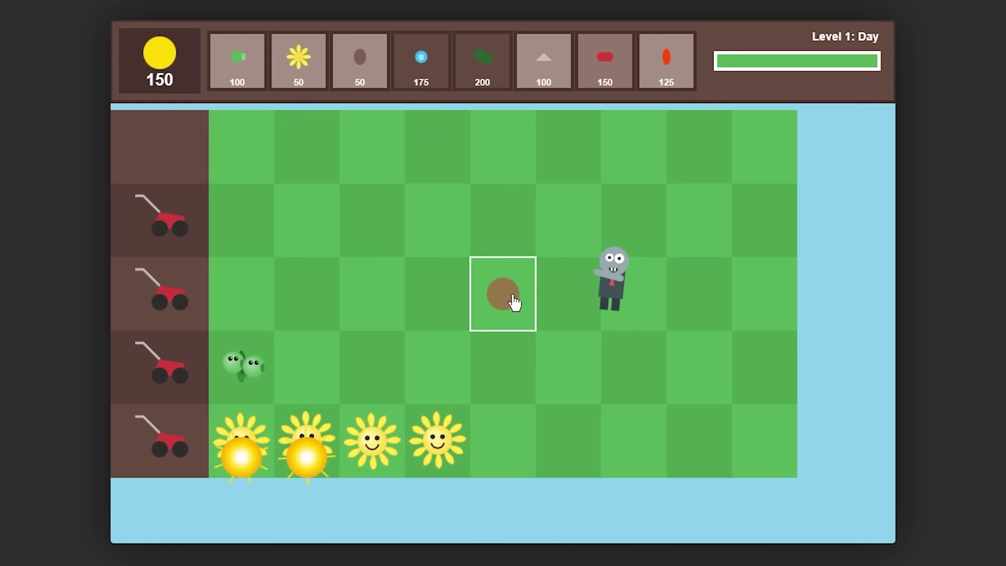
{"action": "left_click", "coordinate": [514, 301]}
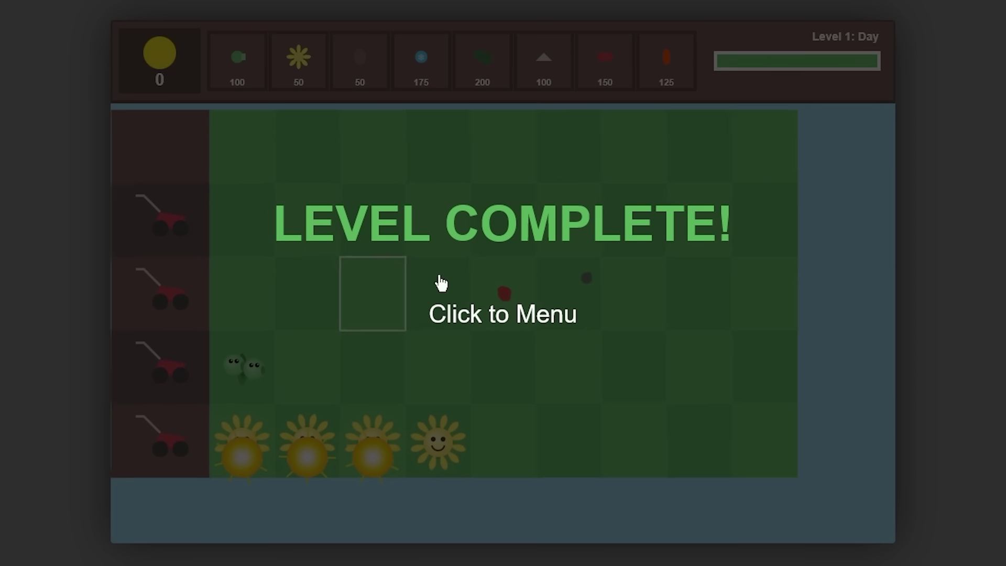
{"action": "left_click", "coordinate": [168, 417]}
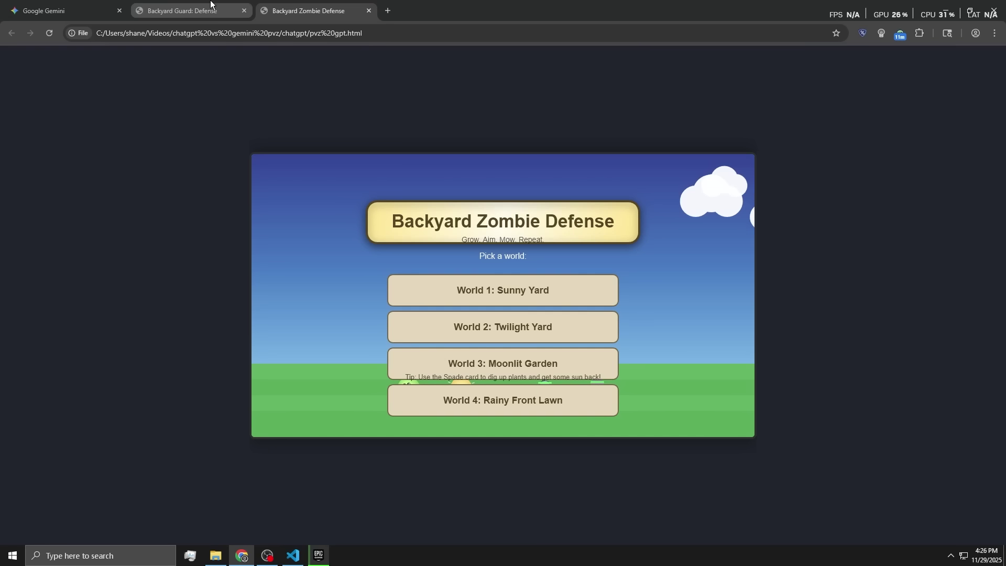
Compare the menu screens of Gemini's Backyard Guard and ChatGPT's Backyard Zombie Defense
{"action": "left_click", "coordinate": [188, 10]}
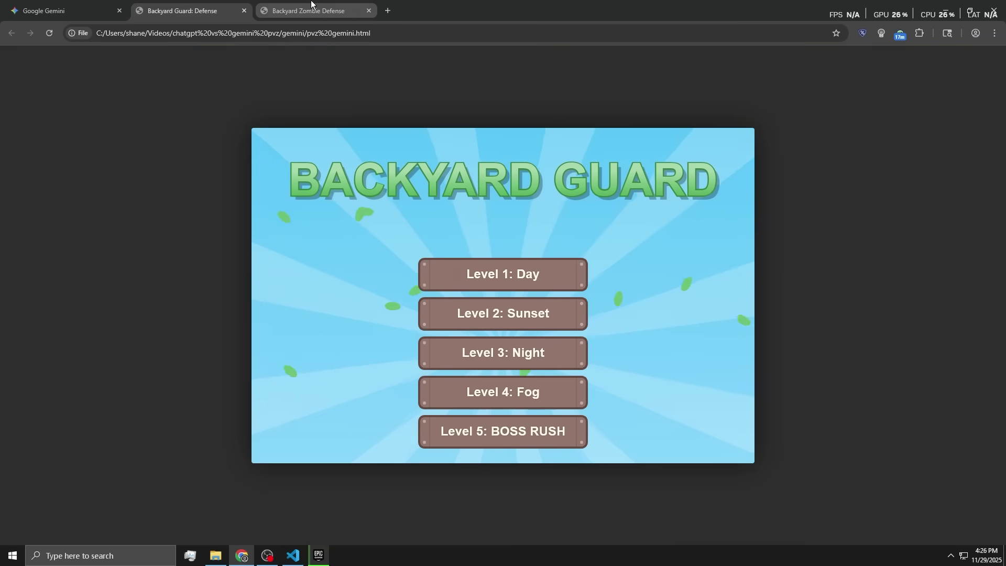
{"action": "left_click", "coordinate": [313, 3]}
{"action": "left_click", "coordinate": [219, 3]}
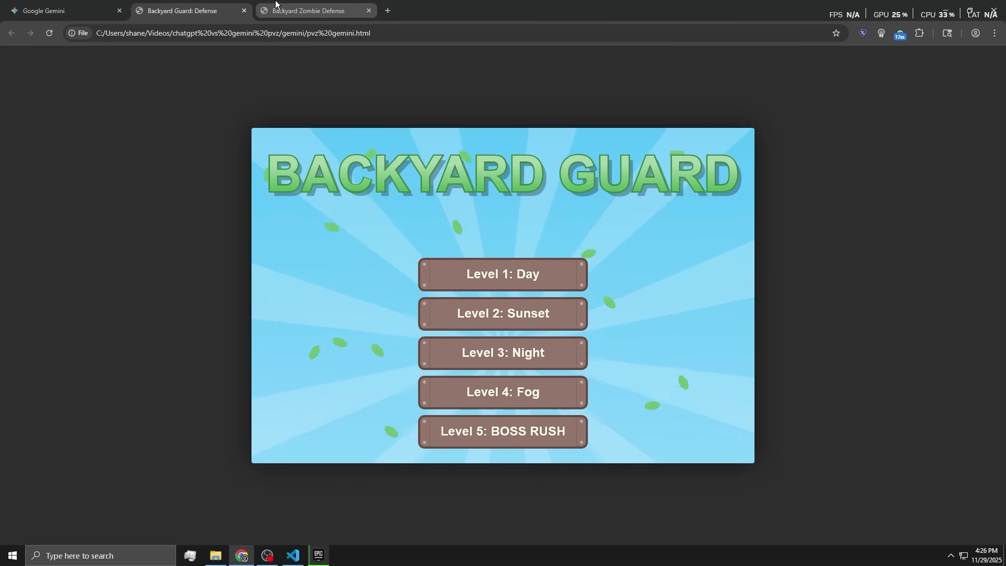
{"action": "left_click", "coordinate": [314, 7]}
{"action": "left_click", "coordinate": [248, 4]}
{"action": "left_click", "coordinate": [303, 6]}
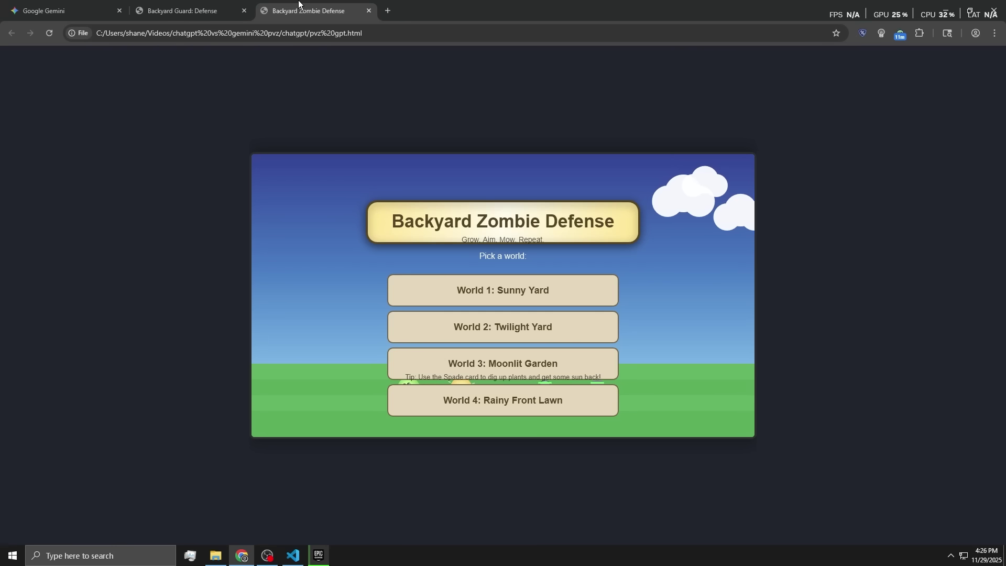
Start World 1: Sunny Yard in ChatGPT's game and plant the 100-sun shooter in the first row's first square
{"action": "left_click", "coordinate": [450, 285]}
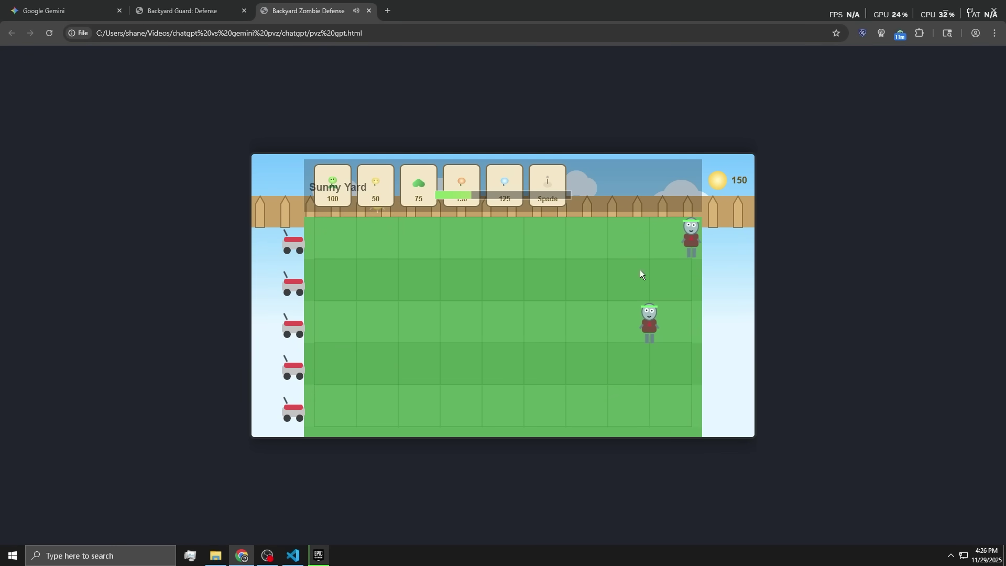
{"action": "left_click", "coordinate": [189, 10]}
{"action": "left_click", "coordinate": [326, 7]}
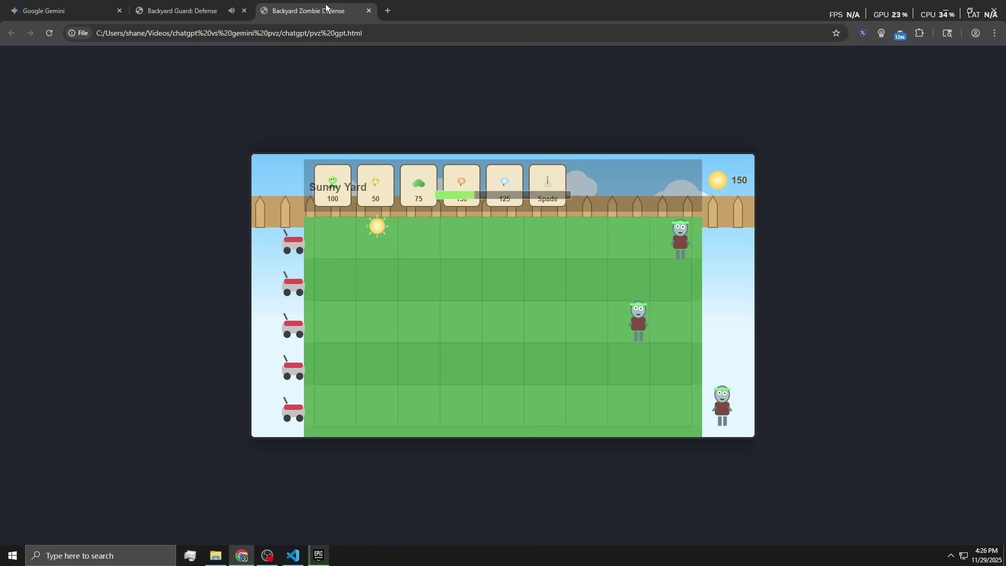
{"action": "left_click", "coordinate": [332, 186]}
{"action": "left_click", "coordinate": [334, 237]}
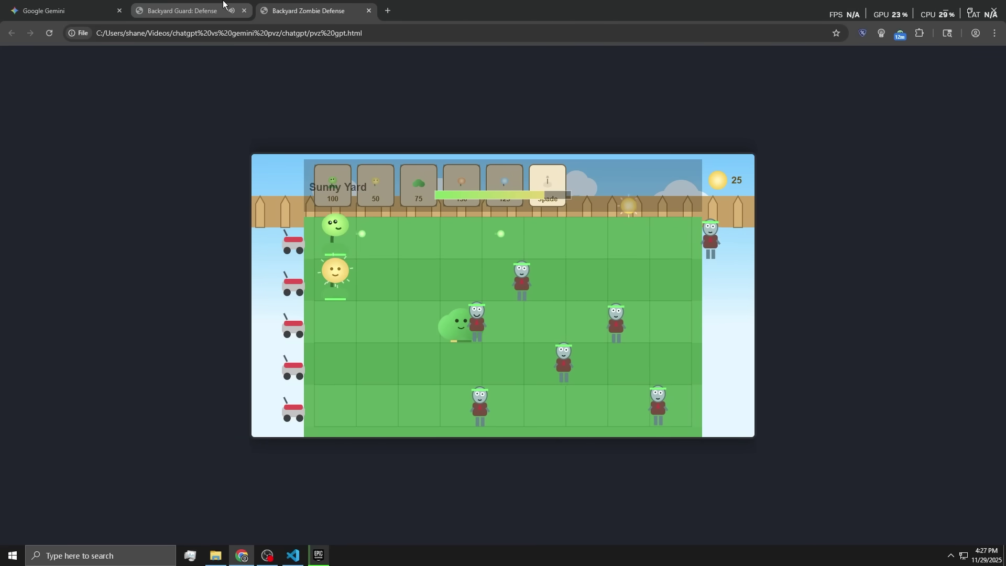
Collect the falling sun in Gemini's Level 1: Day, then the one in ChatGPT's Sunny Yard
{"action": "left_click", "coordinate": [201, 3]}
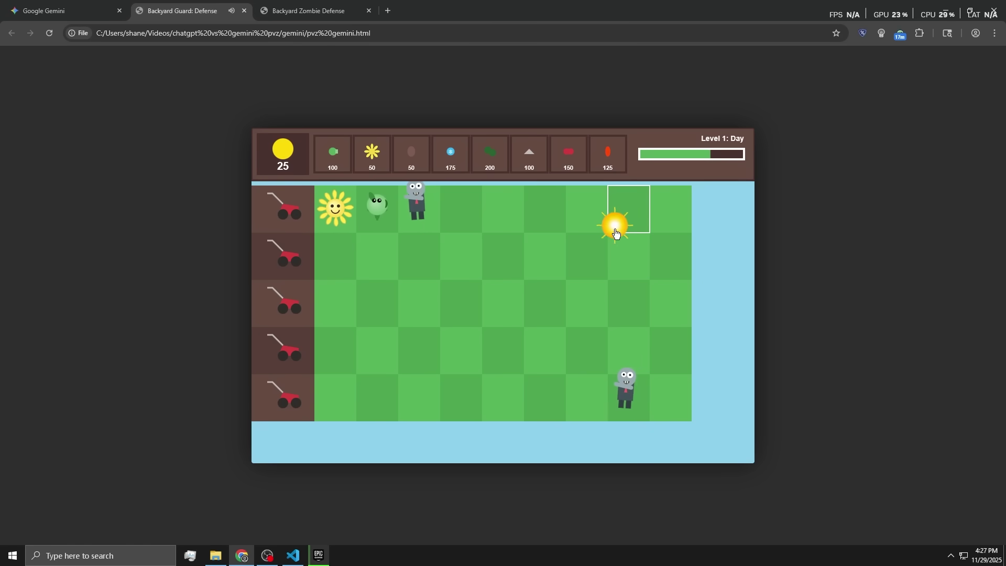
{"action": "left_click", "coordinate": [615, 234]}
{"action": "left_click", "coordinate": [309, 10]}
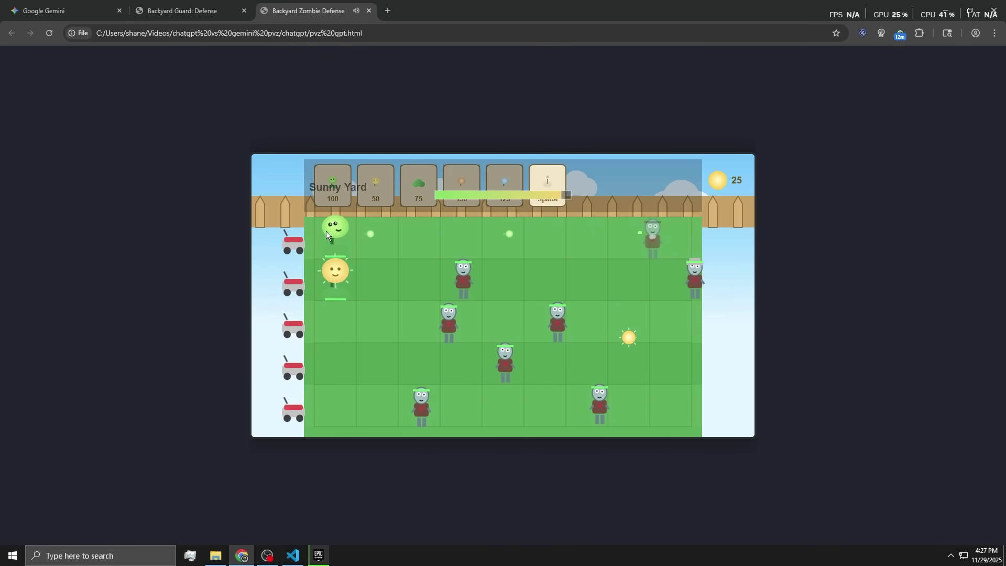
{"action": "left_click", "coordinate": [621, 385]}
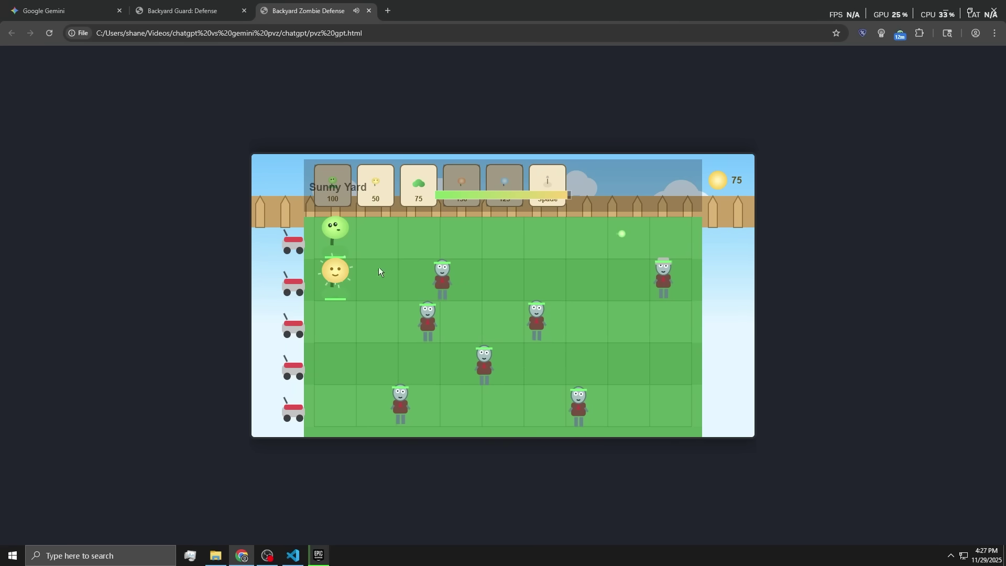
Return to Gemini's Backyard Guard, collect a sun in Level 1: Day, and start Level 4: Fog
{"action": "key", "text": "ctrl+shift+Tab"}
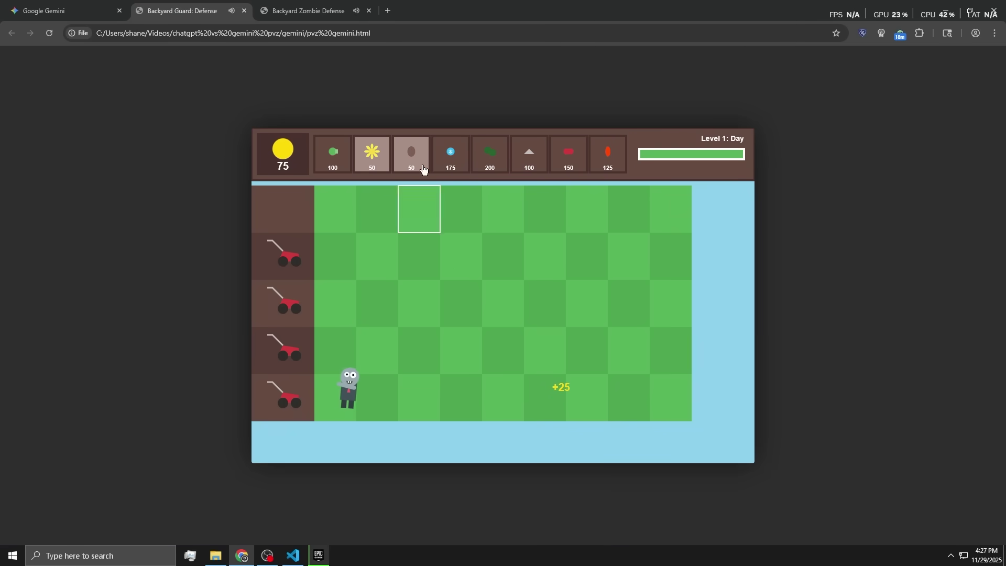
{"action": "left_click", "coordinate": [451, 209]}
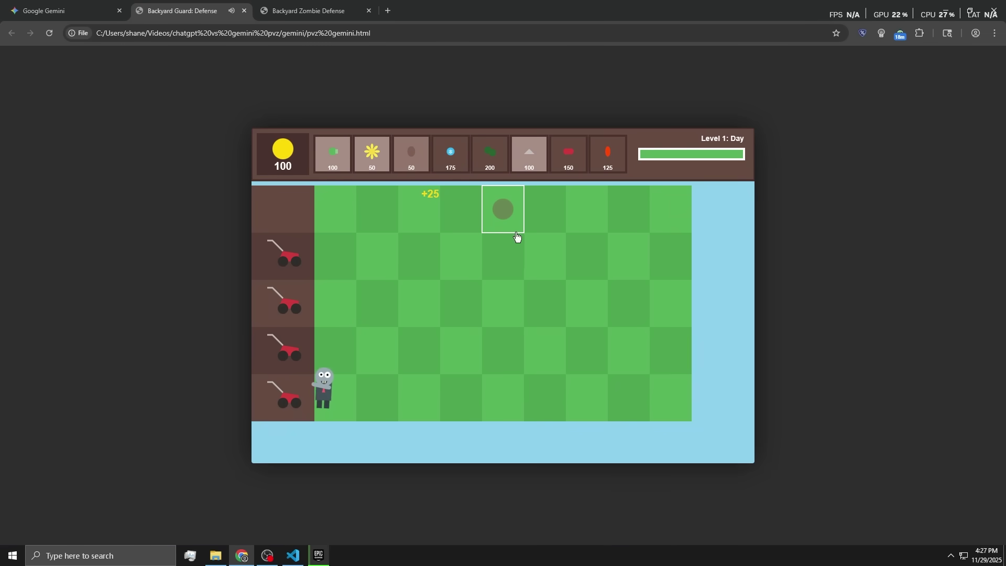
{"action": "left_click", "coordinate": [545, 215]}
{"action": "left_click", "coordinate": [518, 394]}
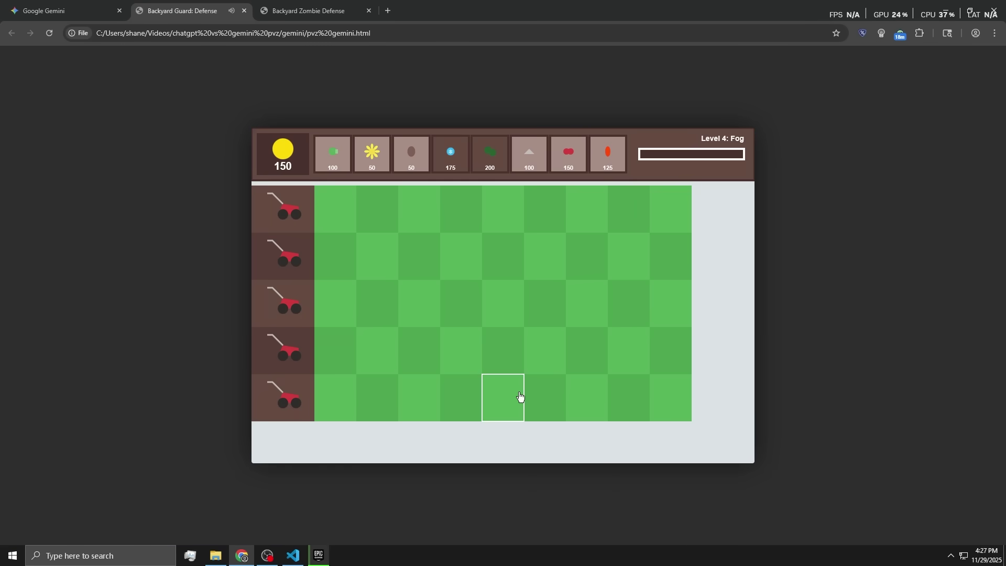